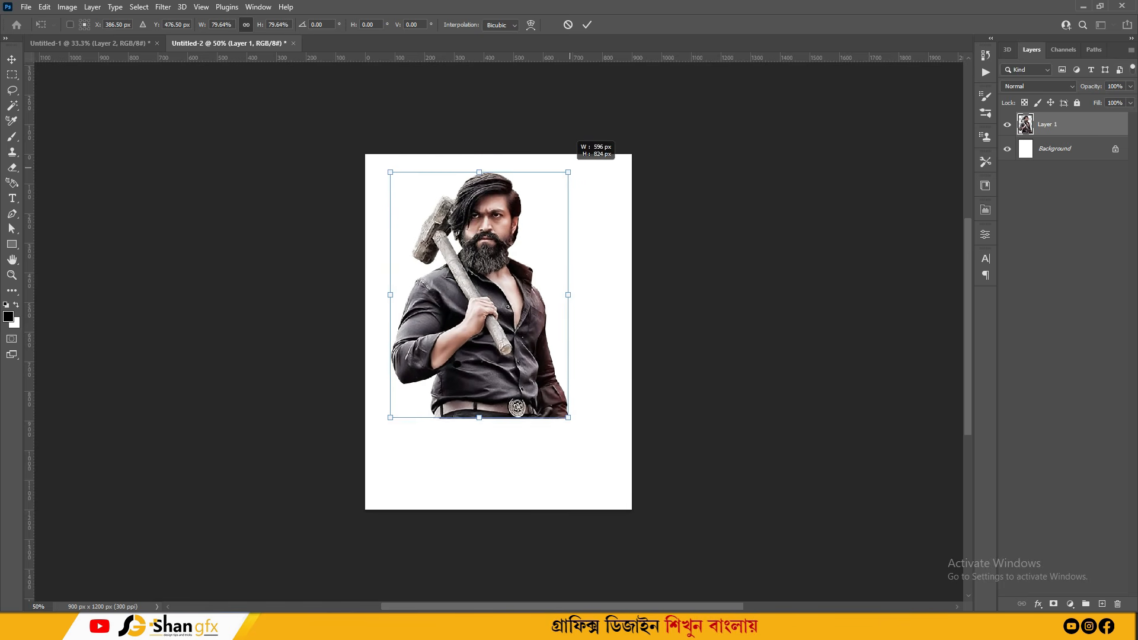
Center the cutout of the man with the hammer on the blank canvas and apply the transform.
{"action": "left_click_drag", "start_coordinate": [495, 273], "coordinate": [477, 251]}
{"action": "key", "text": "Return"}
{"action": "key", "text": "ctrl+plus"}
{"action": "key", "text": "ctrl+minus"}
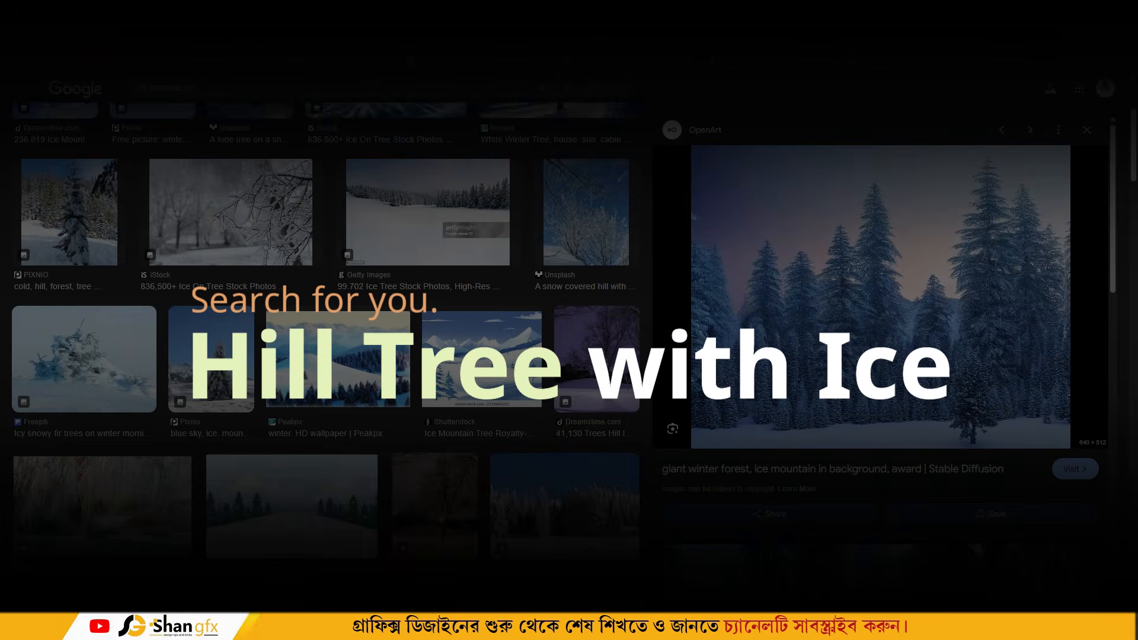
Unlock the Background layer and paste the snowy pine forest image above it, behind the man, enlarged to about 980 × 780 px.
{"action": "scroll", "coordinate": [881, 296], "scroll_direction": "down", "scroll_amount": 10}
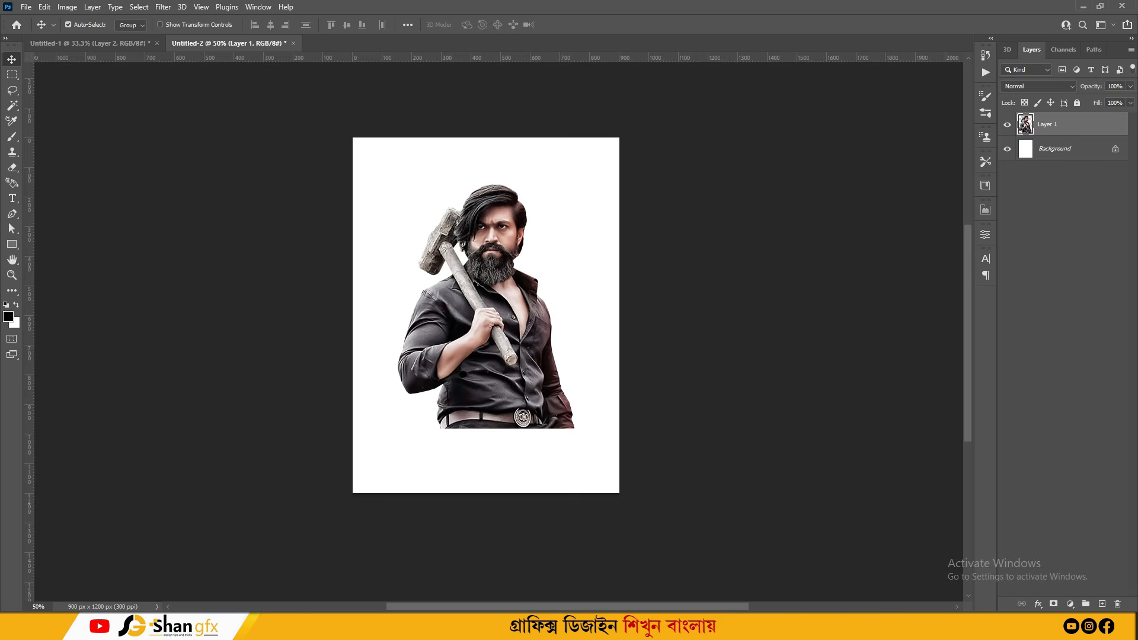
{"action": "double_click", "coordinate": [1055, 148]}
{"action": "key", "text": "Return"}
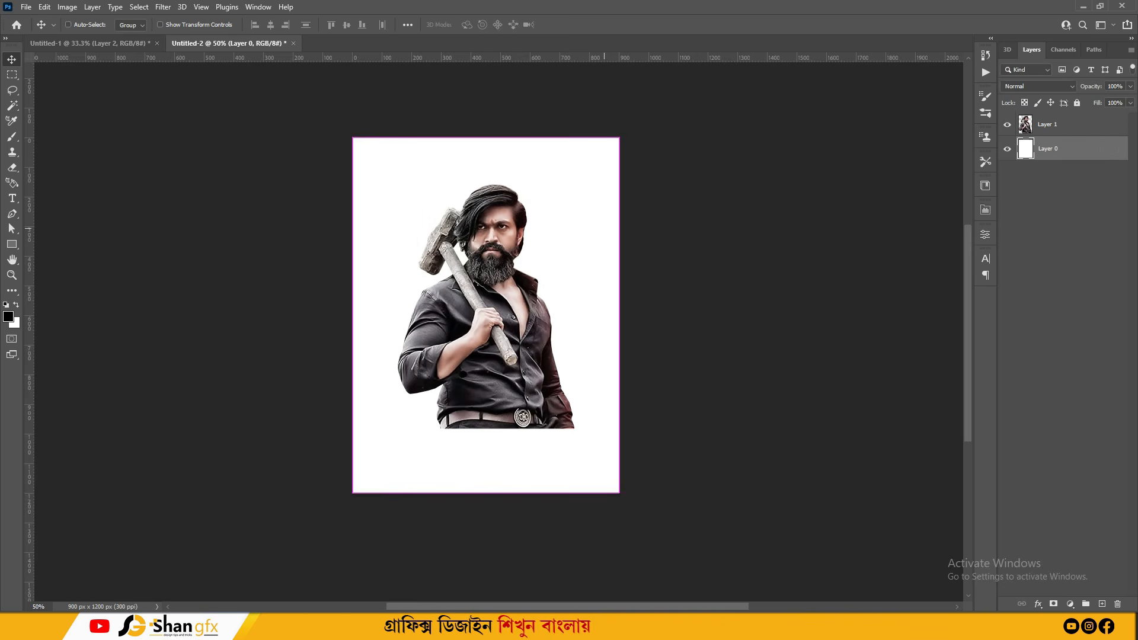
{"action": "key", "text": "ctrl+v"}
{"action": "key", "text": "ctrl+t"}
{"action": "left_click_drag", "start_coordinate": [581, 239], "coordinate": [630, 199]}
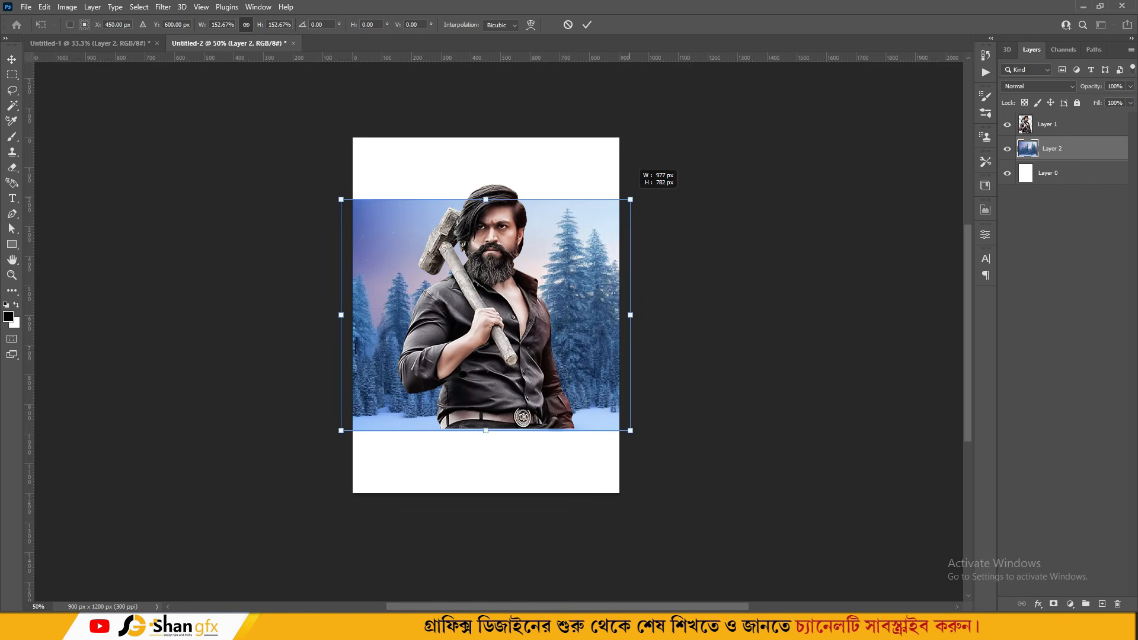
{"action": "key", "text": "Return"}
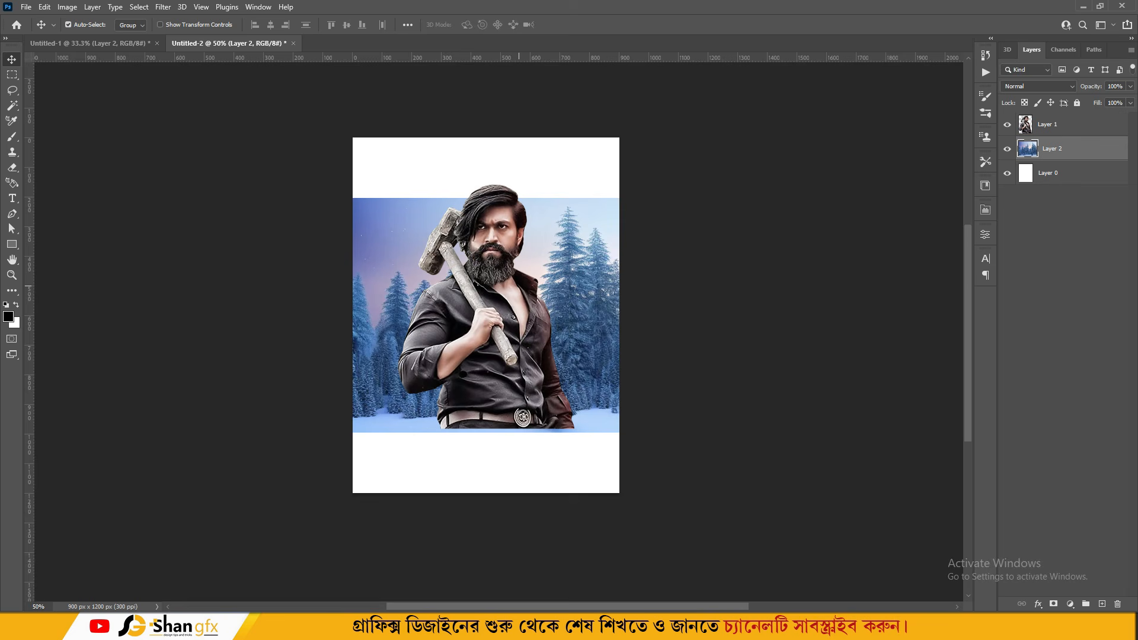
Select the blank strip above the forest image and fill it with matching sky.
{"action": "left_click_drag", "start_coordinate": [349, 127], "coordinate": [648, 203]}
{"action": "right_click", "coordinate": [513, 170]}
{"action": "left_click", "coordinate": [576, 314]}
{"action": "key", "text": "Return"}
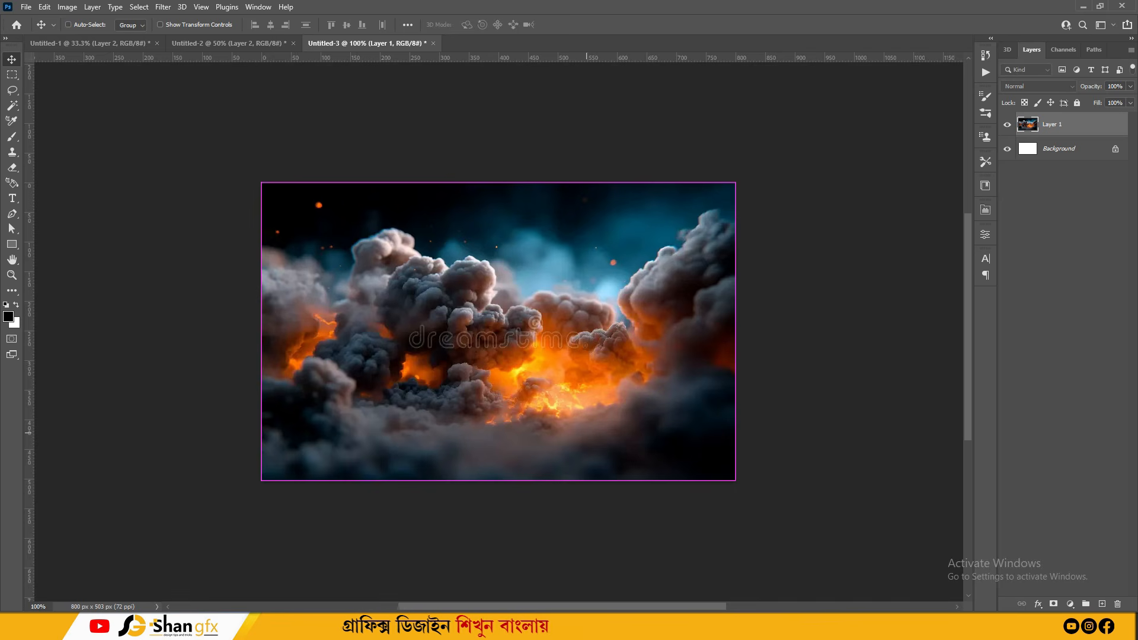
Select the dreamstime watermark on the fiery cloud image and remove it by filling the area with cloud texture.
{"action": "key", "text": "ctrl+plus"}
{"action": "left_click_drag", "start_coordinate": [308, 312], "coordinate": [417, 369]}
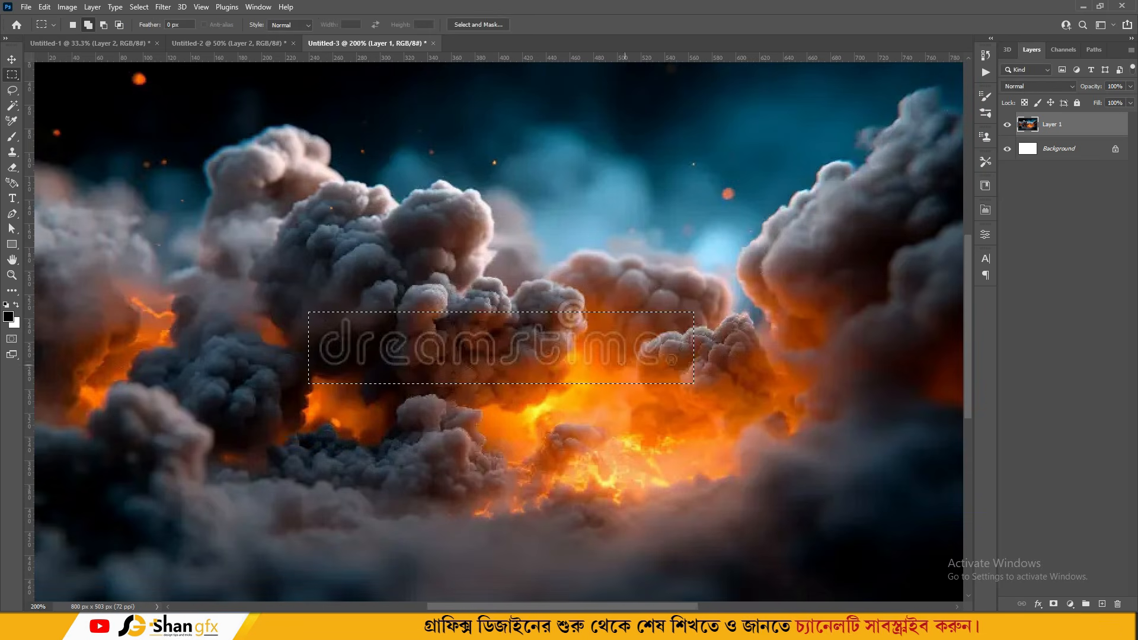
{"action": "right_click", "coordinate": [603, 360]}
{"action": "left_click", "coordinate": [630, 503]}
{"action": "key", "text": "Return"}
{"action": "key", "text": "ctrl+minus"}
{"action": "key", "text": "v"}
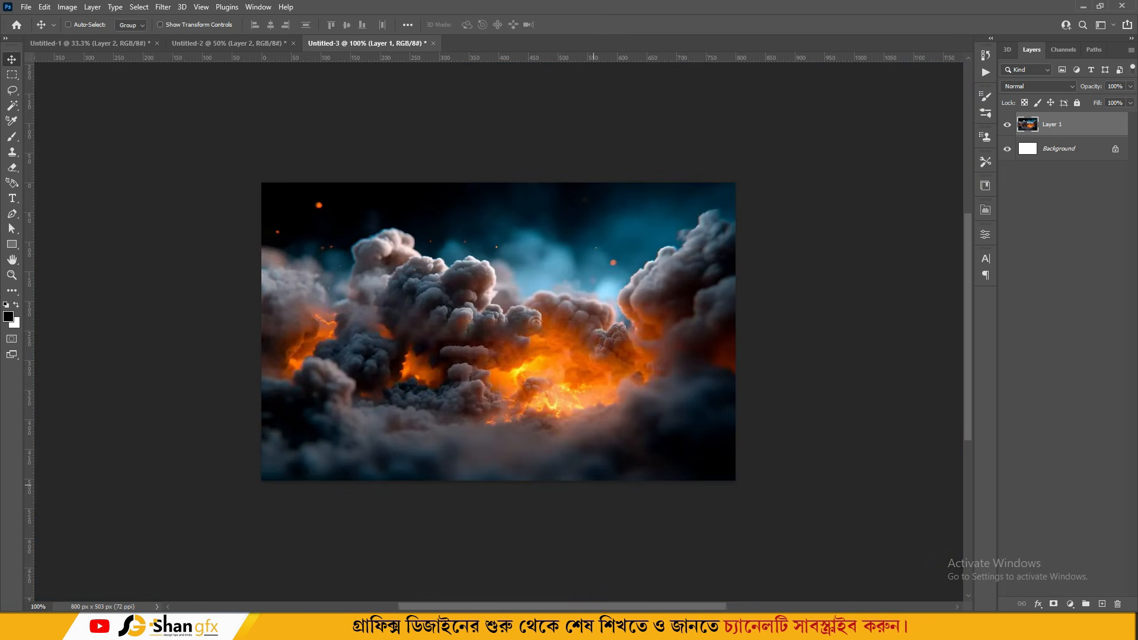
Copy the whole cleaned cloud image and close its document without saving.
{"action": "key", "text": "ctrl+a"}
{"action": "key", "text": "ctrl+w"}
{"action": "key", "text": "Right"}
{"action": "key", "text": "Return"}
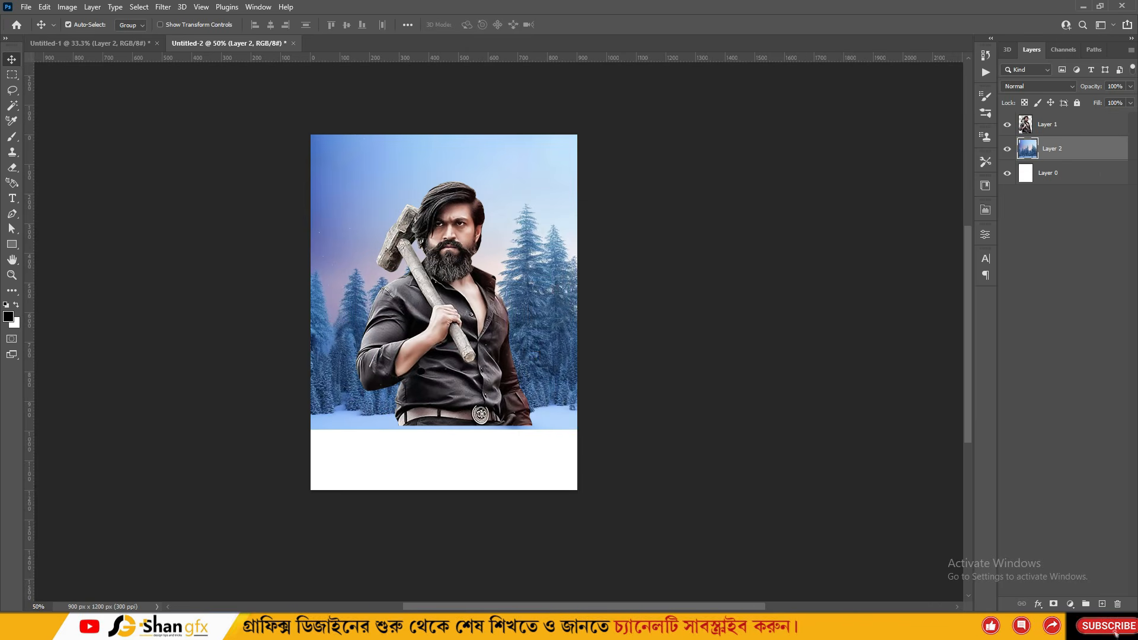
Paste the fiery clouds behind the man, scale them to about 118% and place them across the poster's upper part.
{"action": "key", "text": "ctrl+v"}
{"action": "key", "text": "ctrl+t"}
{"action": "left_click_drag", "start_coordinate": [520, 298], "coordinate": [519, 202]}
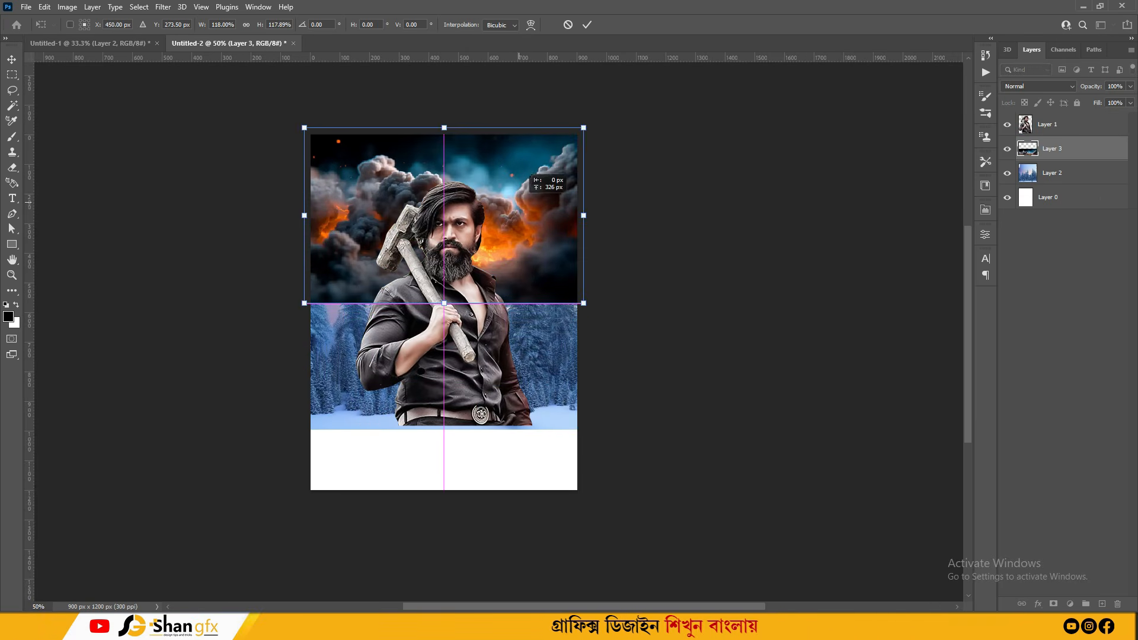
{"action": "key", "text": "Return"}
Preview blend modes on the fiery cloud layer, keep it at Normal, and hide the layer.
{"action": "left_click", "coordinate": [1038, 87]}
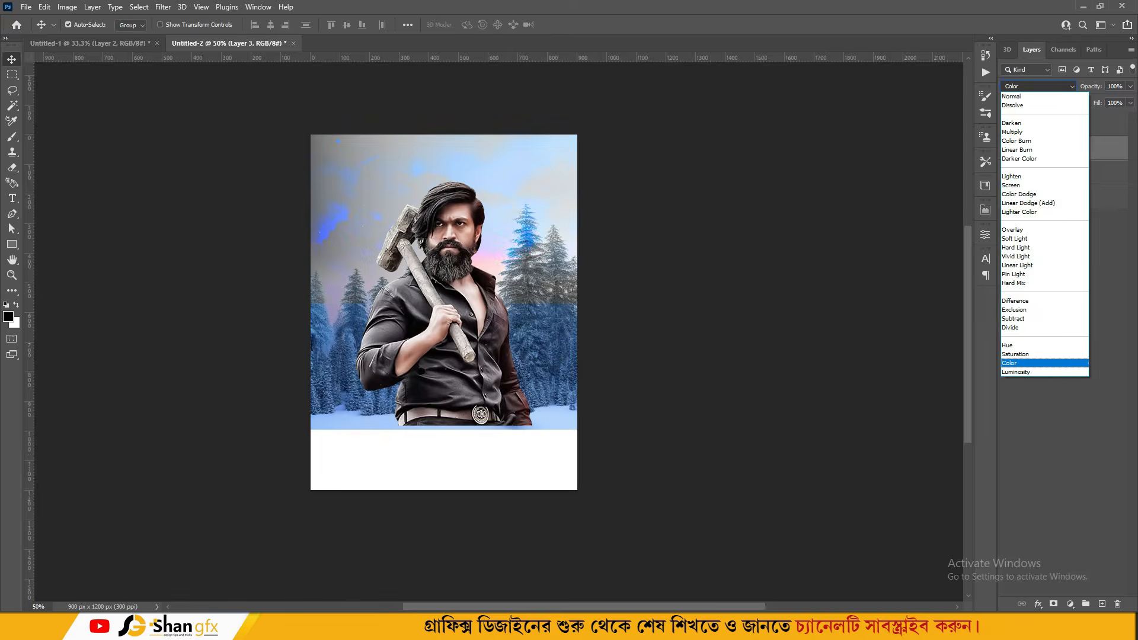
{"action": "left_click", "coordinate": [1032, 96]}
{"action": "left_click", "coordinate": [1007, 148]}
Open Sky Replacement for the snowy forest layer.
{"action": "left_click", "coordinate": [1053, 173]}
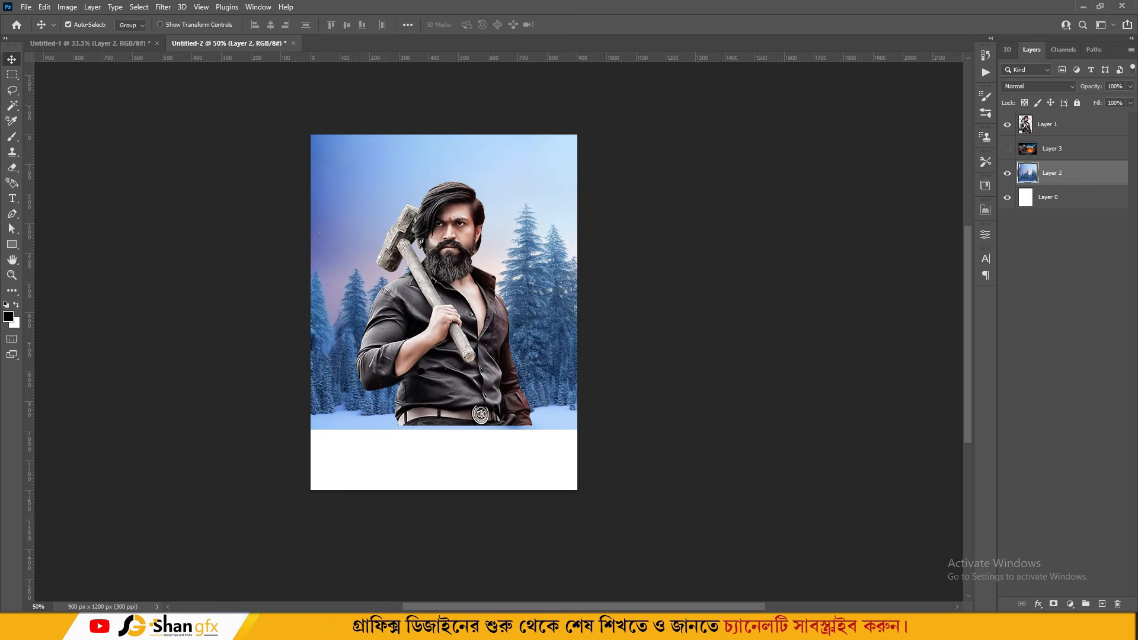
{"action": "left_click", "coordinate": [44, 7]}
{"action": "left_click", "coordinate": [76, 311]}
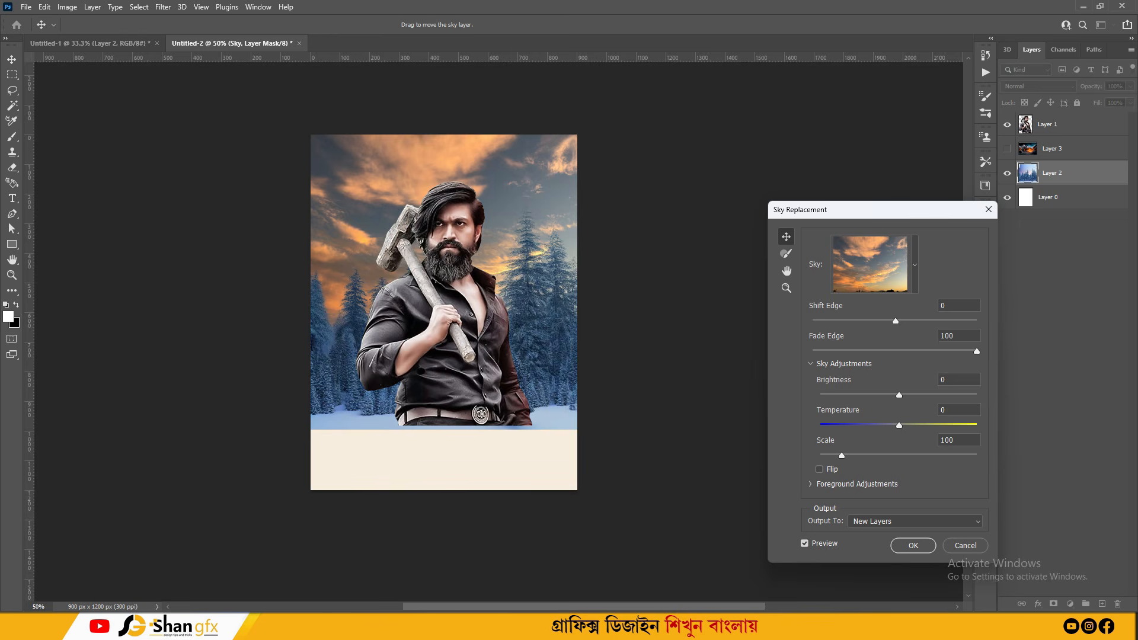
Try the scattered-cloud and pink-red sunset presets as replacement skies for the forest.
{"action": "left_click", "coordinate": [915, 265]}
{"action": "left_click", "coordinate": [857, 325]}
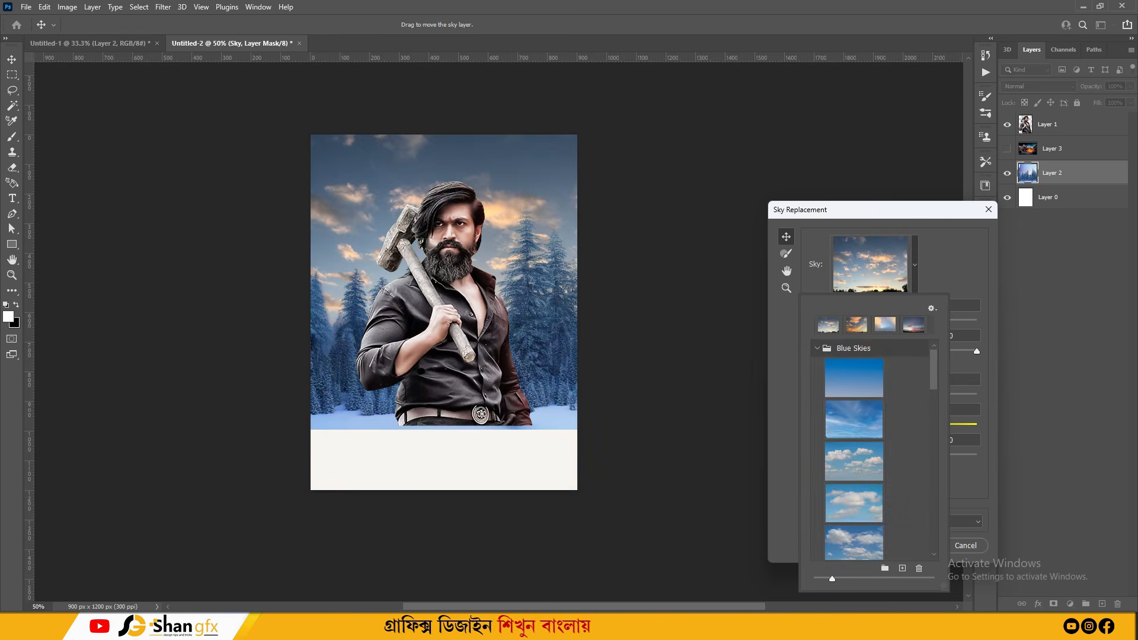
{"action": "scroll", "coordinate": [853, 421], "scroll_direction": "down", "scroll_amount": 10}
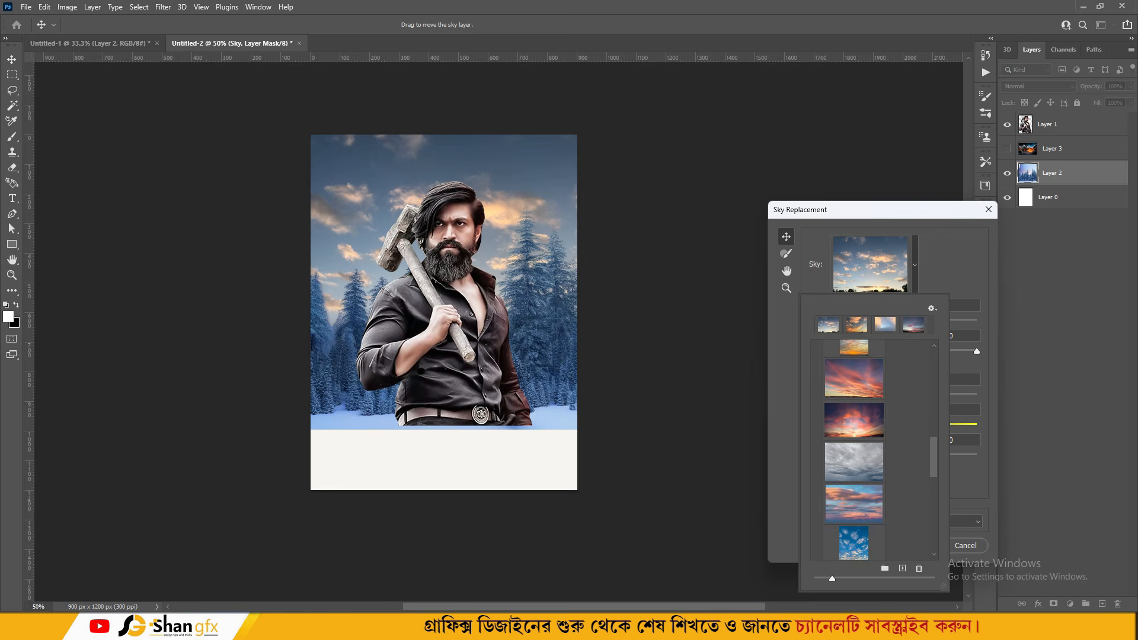
{"action": "left_click", "coordinate": [854, 421]}
{"action": "left_click", "coordinate": [853, 378]}
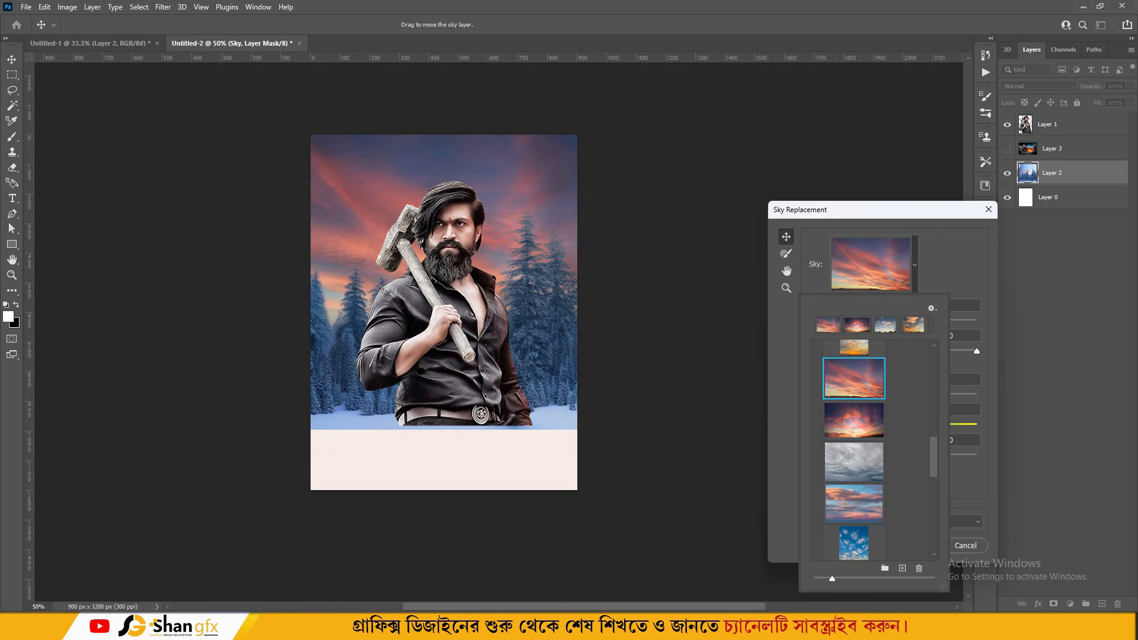
{"action": "scroll", "coordinate": [854, 450], "scroll_direction": "down", "scroll_amount": 5}
{"action": "scroll", "coordinate": [853, 451], "scroll_direction": "down", "scroll_amount": 3}
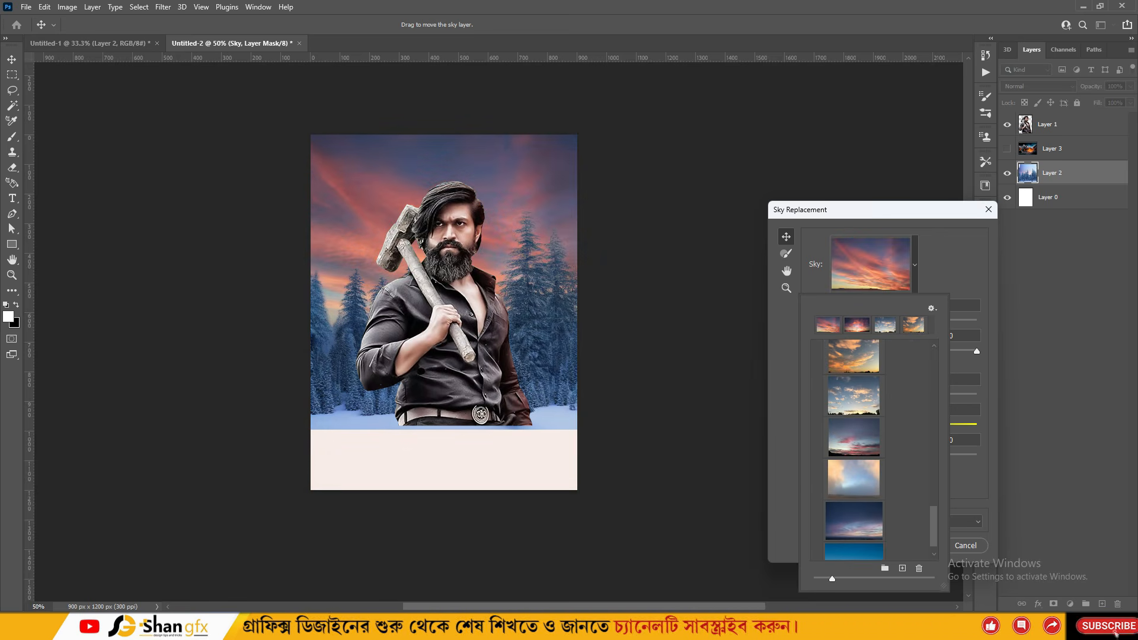
Choose the orange SunsetSky003 preset and apply the sky replacement to the forest as new layers.
{"action": "left_click", "coordinate": [853, 426]}
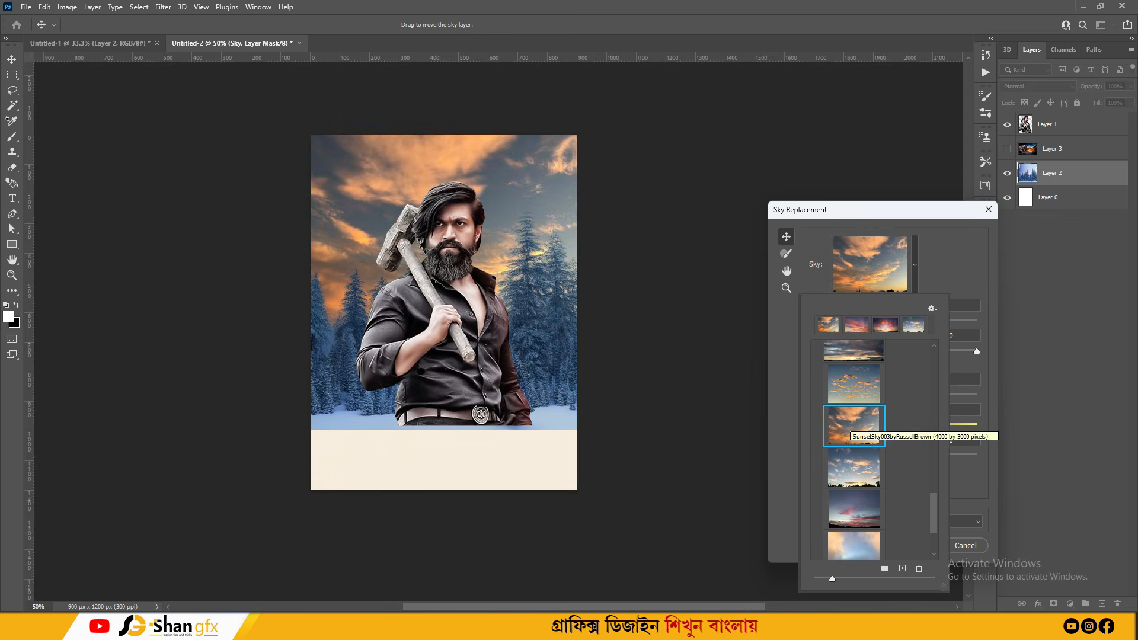
{"action": "left_click", "coordinate": [854, 467]}
{"action": "left_click", "coordinate": [853, 425]}
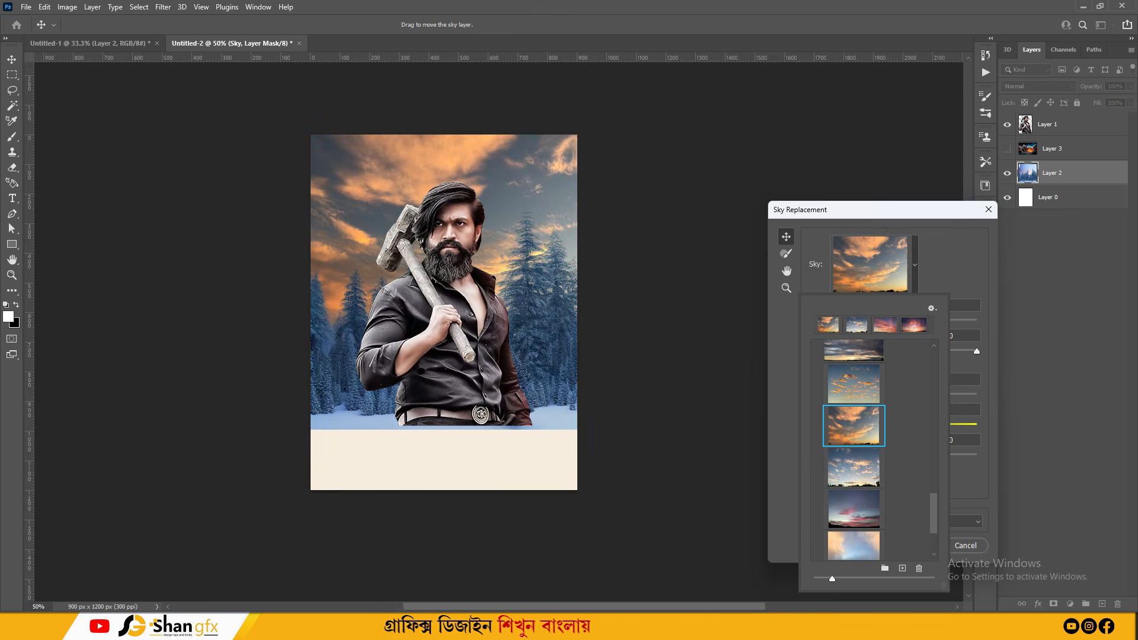
{"action": "left_click", "coordinate": [914, 264]}
{"action": "left_click", "coordinate": [913, 545]}
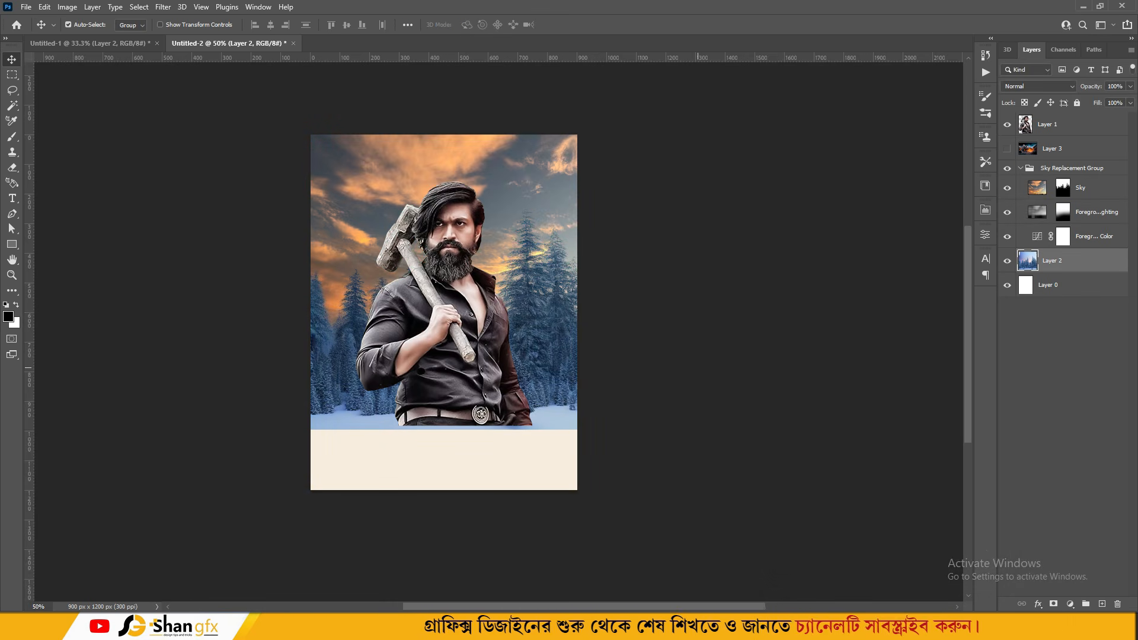
Show the fiery cloud layer and move it below the Sky Replacement Group, directly above the forest layer.
{"action": "left_click", "coordinate": [1007, 148]}
{"action": "left_click", "coordinate": [1052, 148]}
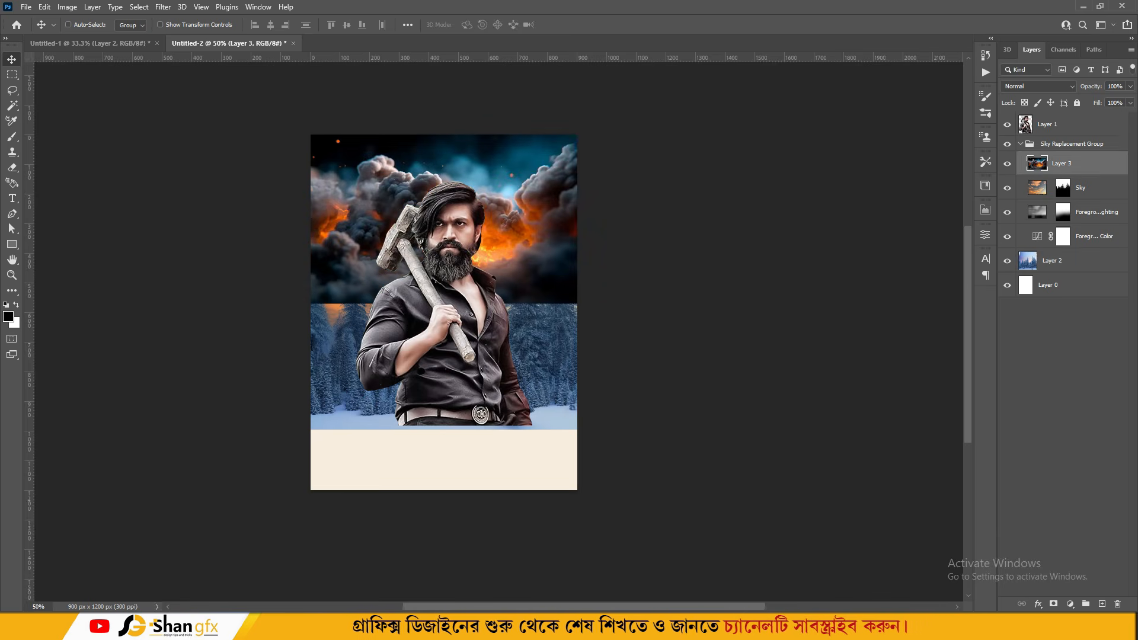
{"action": "key", "text": "ctrl+["}
{"action": "key", "text": "ctrl+["}
{"action": "key", "text": "ctrl+["}
{"action": "key", "text": "ctrl+["}
Enlarge the fiery cloud layer and move it down so the clouds fill the poster's middle behind the man.
{"action": "key", "text": "ctrl+t"}
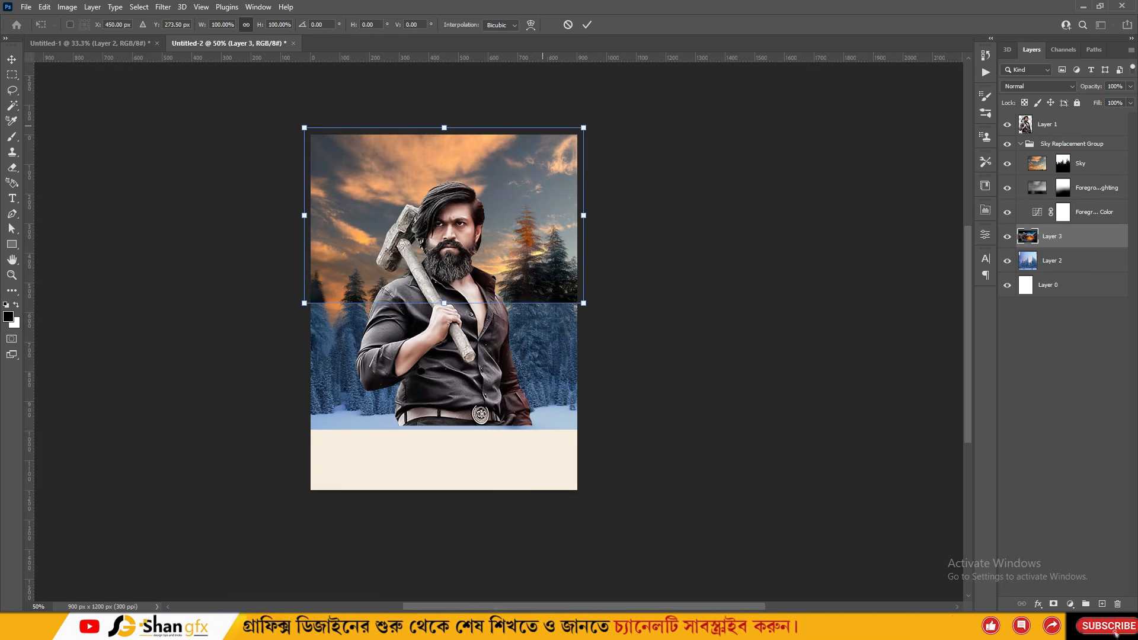
{"action": "left_click_drag", "start_coordinate": [510, 220], "coordinate": [510, 294]}
{"action": "left_click_drag", "start_coordinate": [583, 200], "coordinate": [636, 77]}
{"action": "mouse_move", "coordinate": [514, 260]}
{"action": "left_mouse_down"}
{"action": "mouse_move", "coordinate": [511, 277]}
{"action": "mouse_move", "coordinate": [518, 271]}
{"action": "left_mouse_up"}
{"action": "key", "text": "Return"}
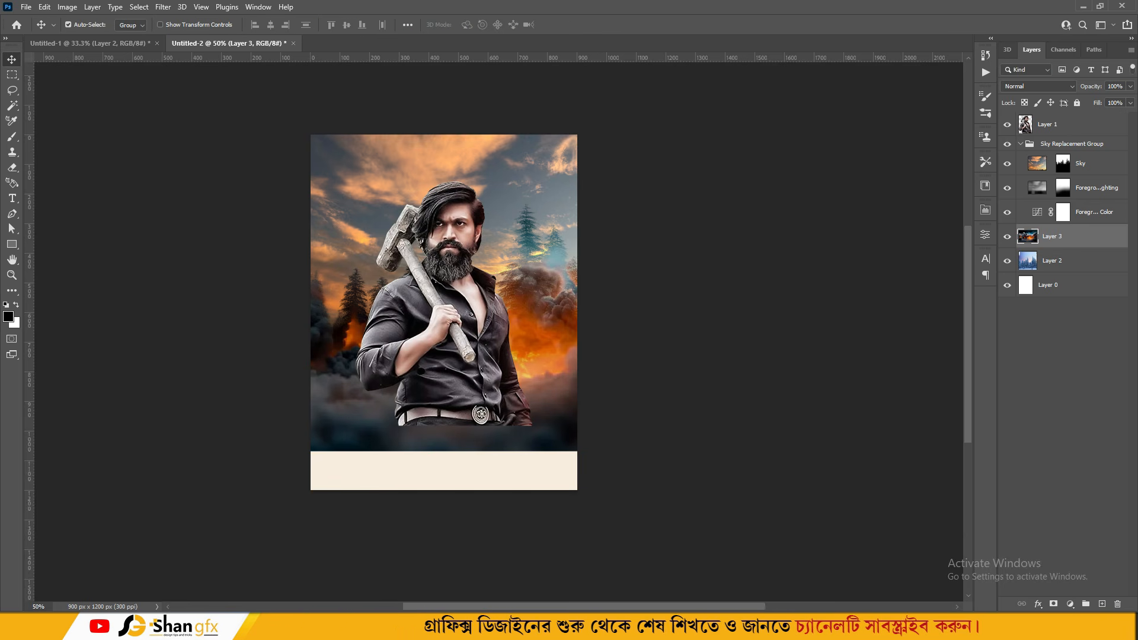
Paste another copy of the fiery clouds above the man, widen it to the canvas and place it along the poster's bottom.
{"action": "left_click", "coordinate": [1048, 125]}
{"action": "key", "text": "ctrl+v"}
{"action": "key", "text": "ctrl+t"}
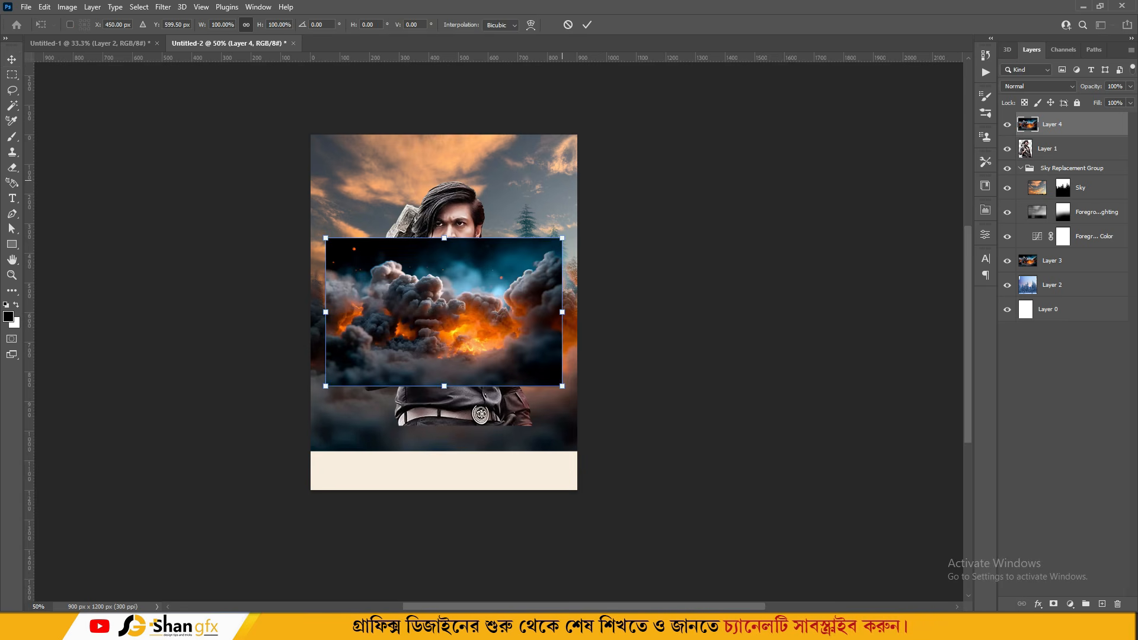
{"action": "left_click_drag", "start_coordinate": [563, 238], "coordinate": [587, 212], "text": "alt"}
{"action": "left_click_drag", "start_coordinate": [531, 283], "coordinate": [531, 374]}
{"action": "key", "text": "Return"}
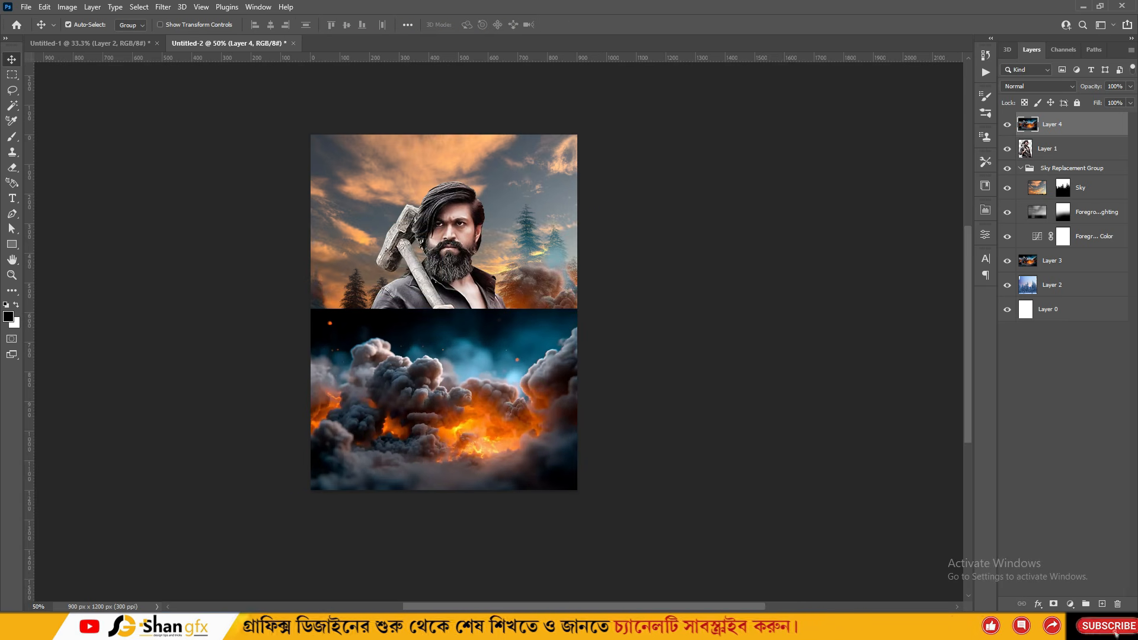
Add gradient layer masks that fade the top of the front clouds and the lower edge of the rear clouds.
{"action": "left_click", "coordinate": [1053, 604]}
{"action": "key", "text": "g"}
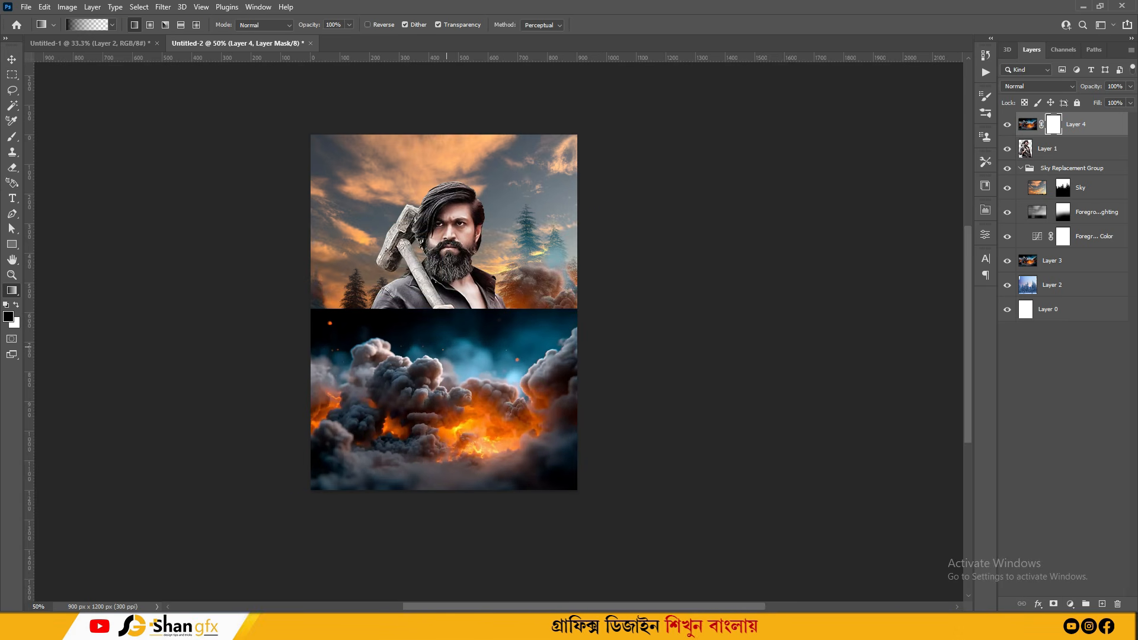
{"action": "left_click_drag", "start_coordinate": [446, 309], "coordinate": [446, 542]}
{"action": "left_click", "coordinate": [1053, 604]}
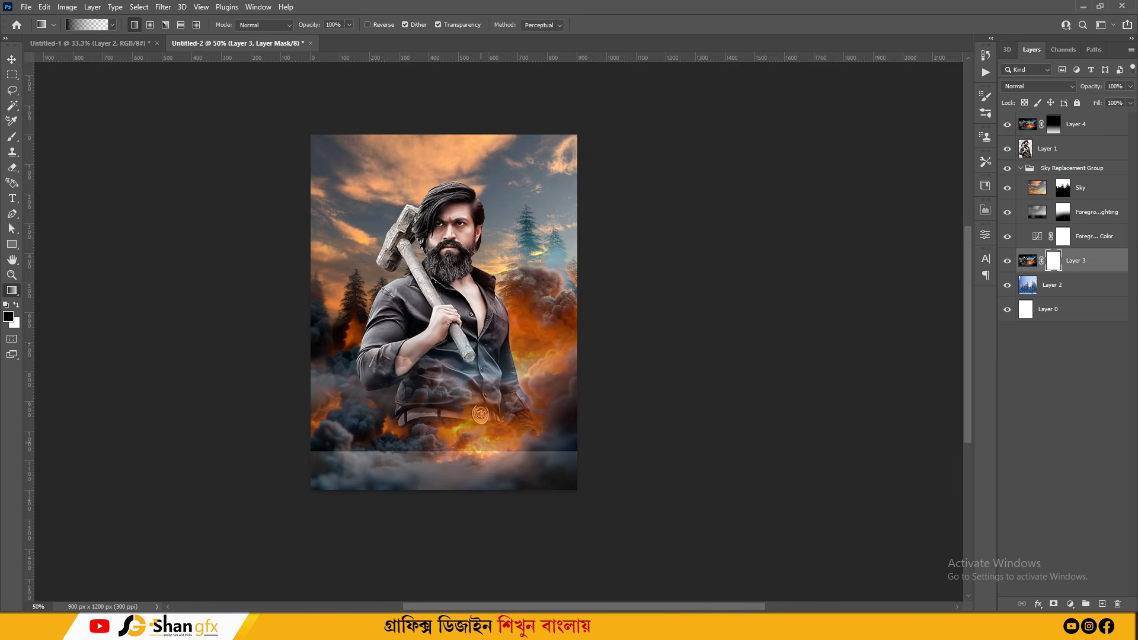
{"action": "left_click_drag", "start_coordinate": [446, 461], "coordinate": [446, 404]}
Enlarge the front cloud layer well beyond the canvas width and reposition it to cover the poster's bottom.
{"action": "left_click", "coordinate": [1027, 125]}
{"action": "key", "text": "ctrl+t"}
{"action": "left_click_drag", "start_coordinate": [594, 309], "coordinate": [627, 287]}
{"action": "left_click_drag", "start_coordinate": [528, 410], "coordinate": [530, 381]}
{"action": "left_click_drag", "start_coordinate": [627, 257], "coordinate": [672, 230]}
{"action": "left_click_drag", "start_coordinate": [515, 413], "coordinate": [515, 384]}
{"action": "key", "text": "Return"}
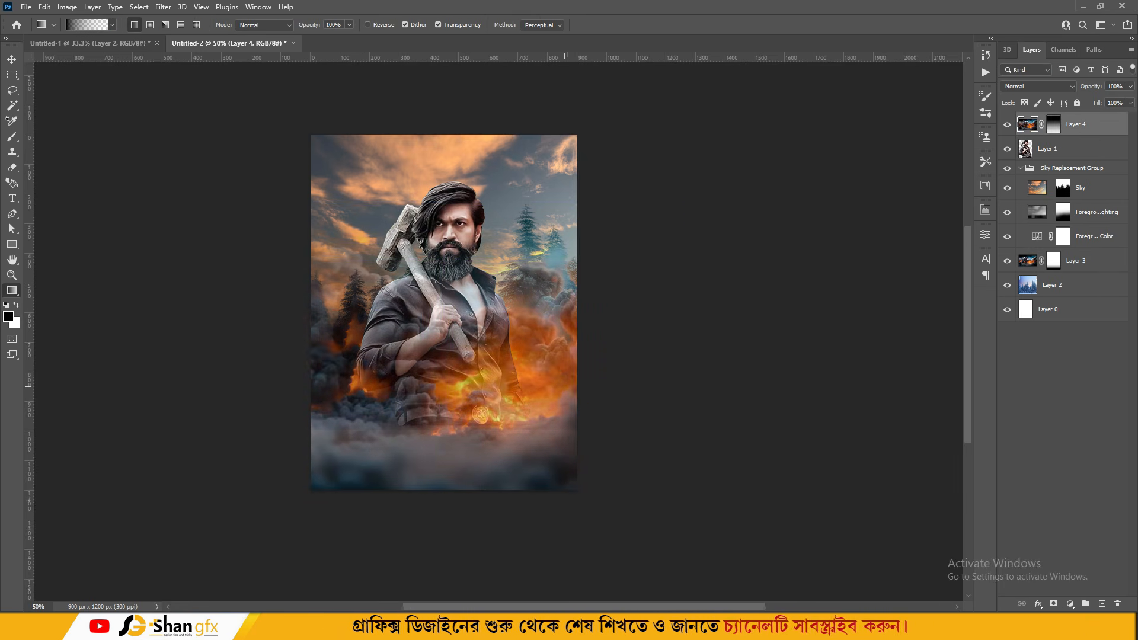
Mask the man's layer by brushing along his lower edge so his waist fades into the clouds.
{"action": "left_click", "coordinate": [1047, 149]}
{"action": "key", "text": "b"}
{"action": "left_click_drag", "start_coordinate": [412, 449], "coordinate": [487, 449]}
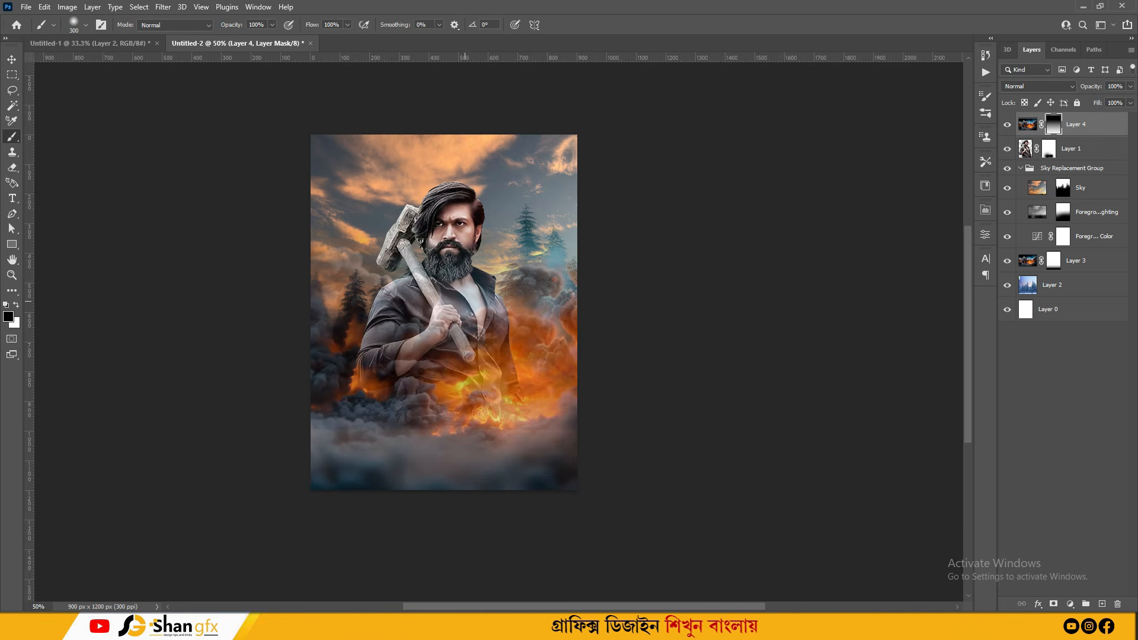
Paint black on the front cloud layer's mask with a 400 px soft brush to clear the clouds from the man's torso.
{"action": "key", "text": "bracketright"}
{"action": "key", "text": "bracketright"}
{"action": "key", "text": "bracketright"}
{"action": "left_click_drag", "start_coordinate": [409, 349], "coordinate": [397, 310]}
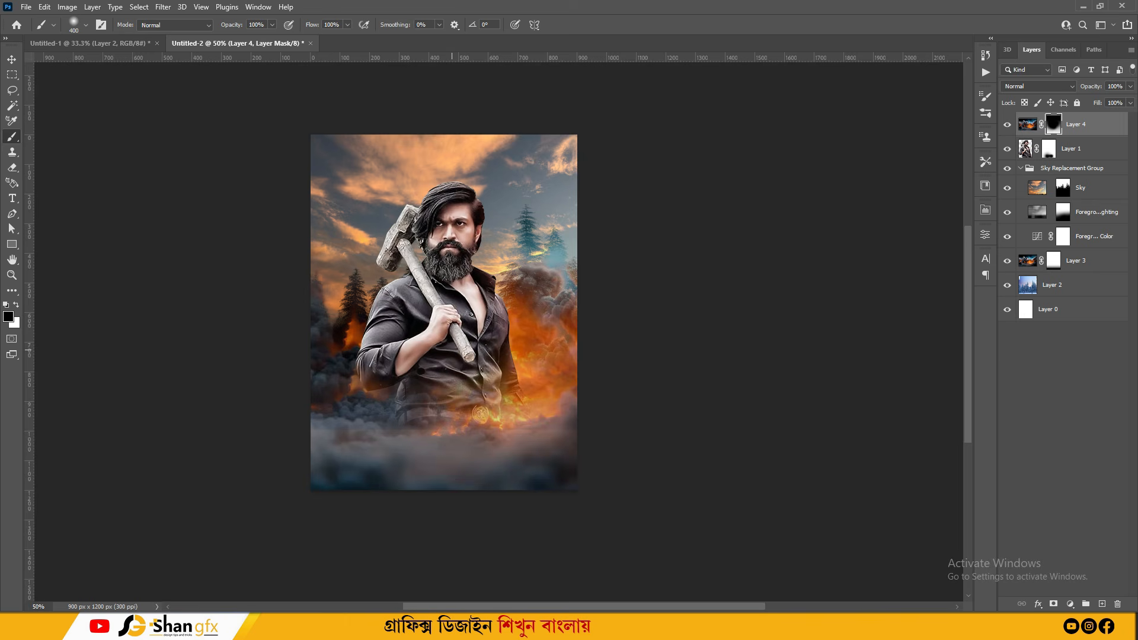
{"action": "key", "text": "v"}
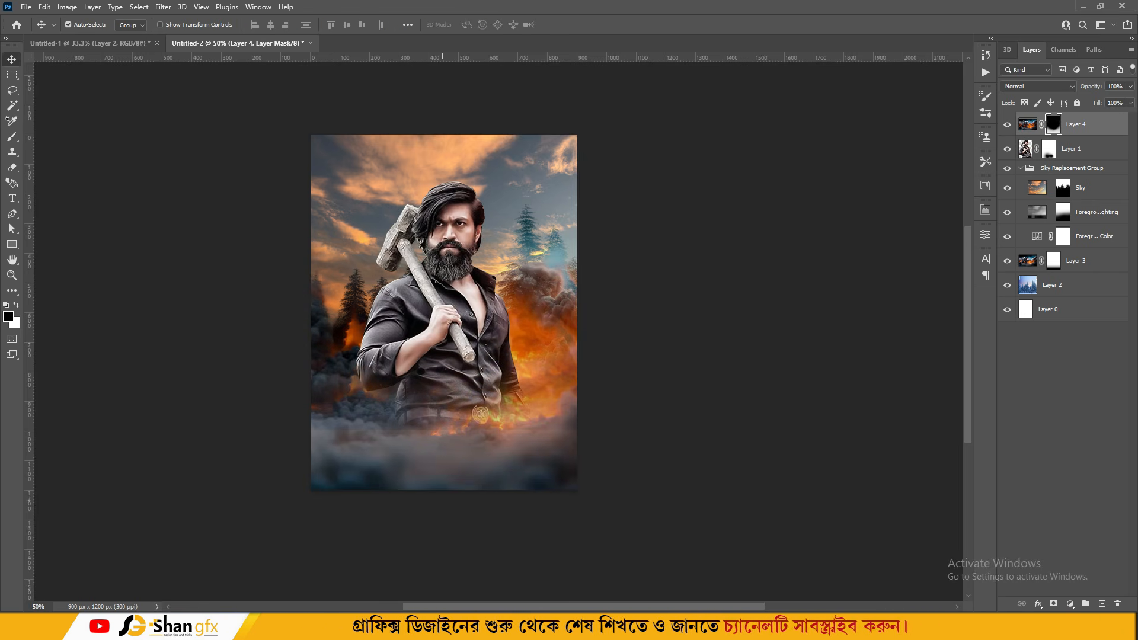
Enlarge the man's layer so he fills most of the poster's width.
{"action": "left_click", "coordinate": [1025, 149]}
{"action": "key", "text": "ctrl+t"}
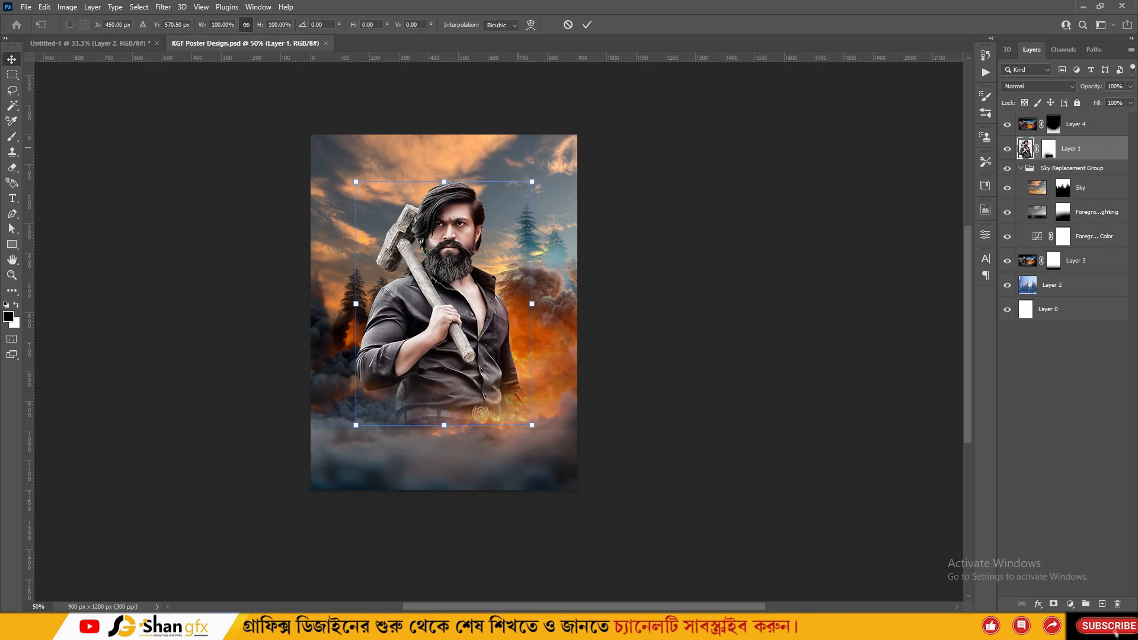
{"action": "left_click_drag", "start_coordinate": [356, 181], "coordinate": [348, 159]}
{"action": "left_click_drag", "start_coordinate": [532, 162], "coordinate": [571, 134]}
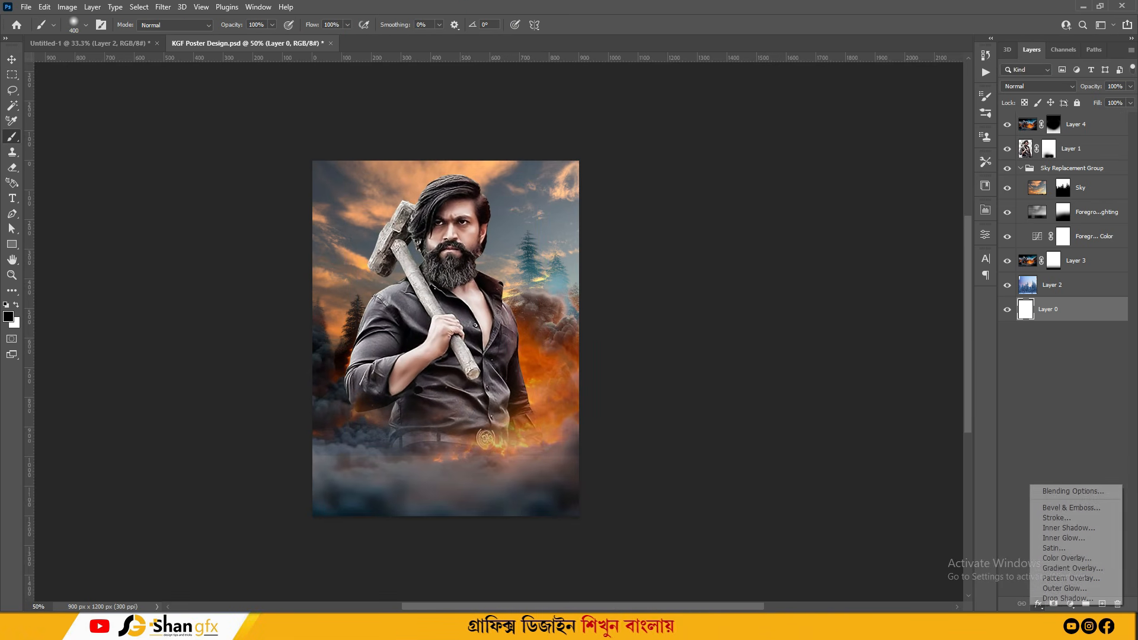
Apply a near-black 040306 Color Overlay to the white background layer, Layer 0.
{"action": "left_click", "coordinate": [1066, 558]}
{"action": "left_click", "coordinate": [952, 363]}
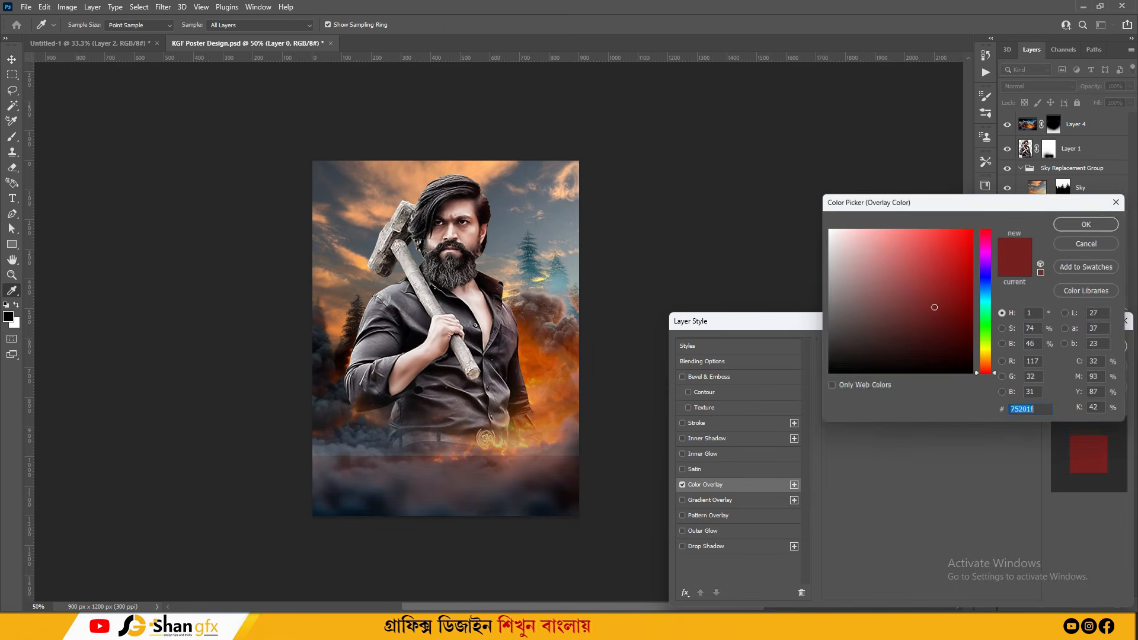
{"action": "left_click", "coordinate": [371, 350]}
{"action": "left_click_drag", "start_coordinate": [835, 332], "coordinate": [898, 374]}
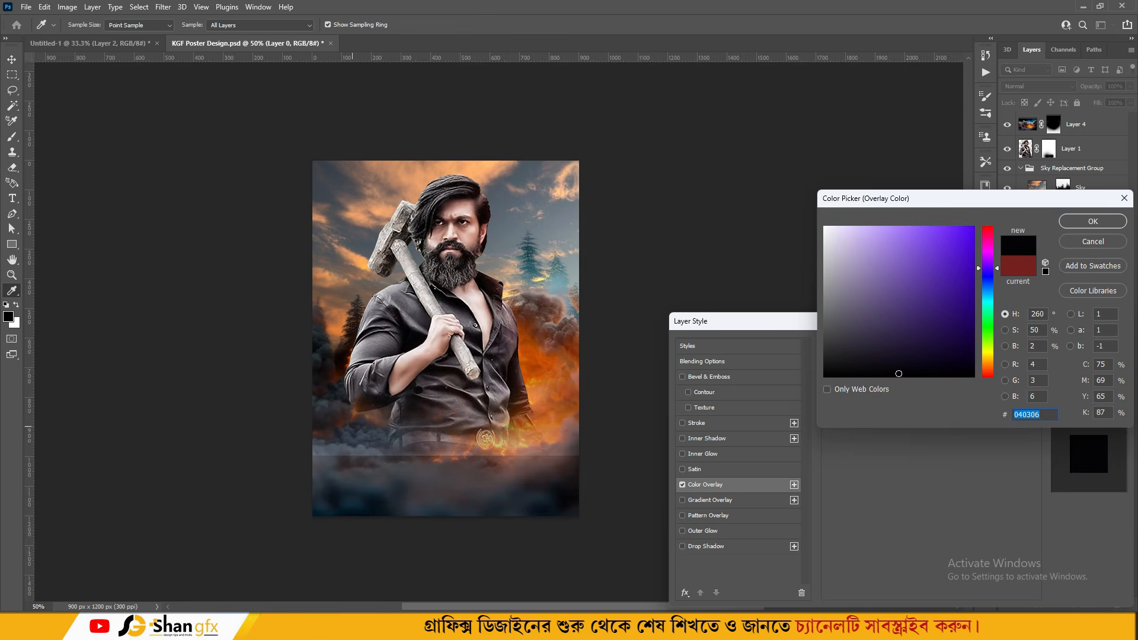
{"action": "key", "text": "Return"}
{"action": "key", "text": "Return"}
{"action": "left_click", "coordinate": [1054, 260]}
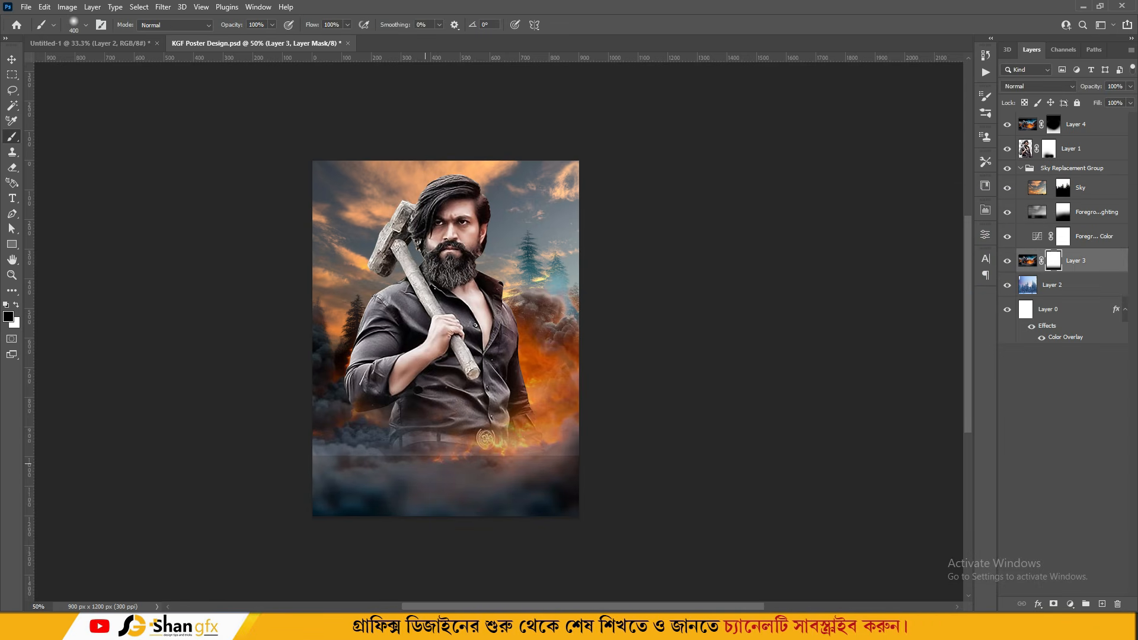
{"action": "left_click", "coordinate": [358, 469]}
{"action": "key", "text": "ctrl+z"}
{"action": "left_click", "coordinate": [1007, 260]}
{"action": "left_click", "coordinate": [1007, 261]}
Add a mask to the snowy forest layer and paint black along its lower edge so it fades out.
{"action": "left_click", "coordinate": [1052, 285]}
{"action": "left_click", "coordinate": [1053, 604]}
{"action": "left_click_drag", "start_coordinate": [323, 499], "coordinate": [563, 481]}
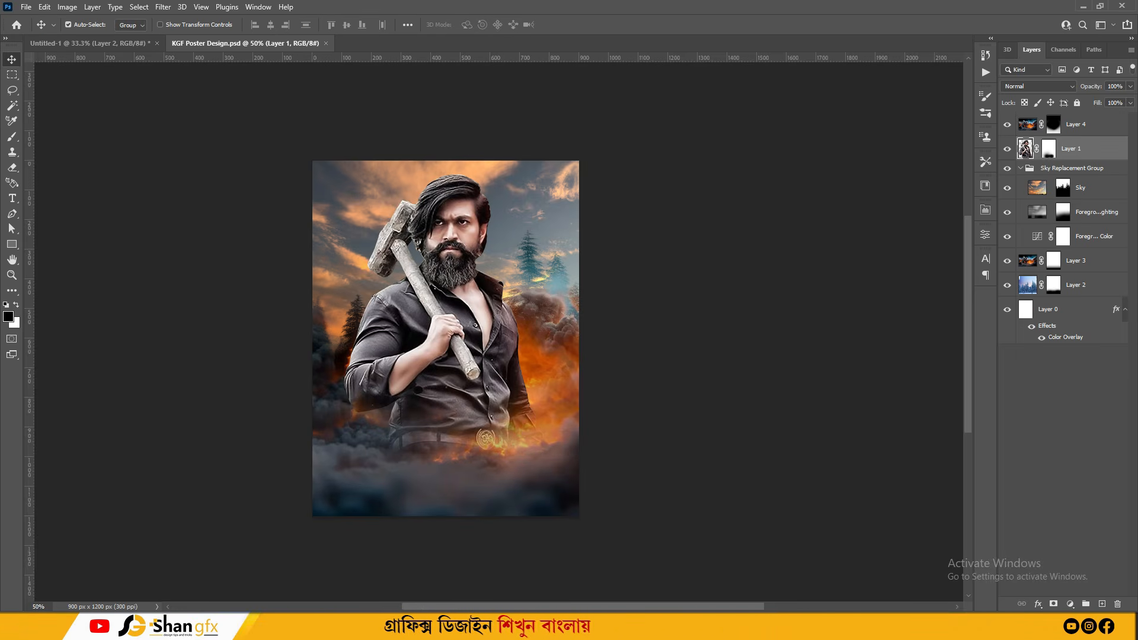
Add the Sun 3 effect from the Retouch Pro FX presets above the man's layer.
{"action": "left_click", "coordinate": [985, 211]}
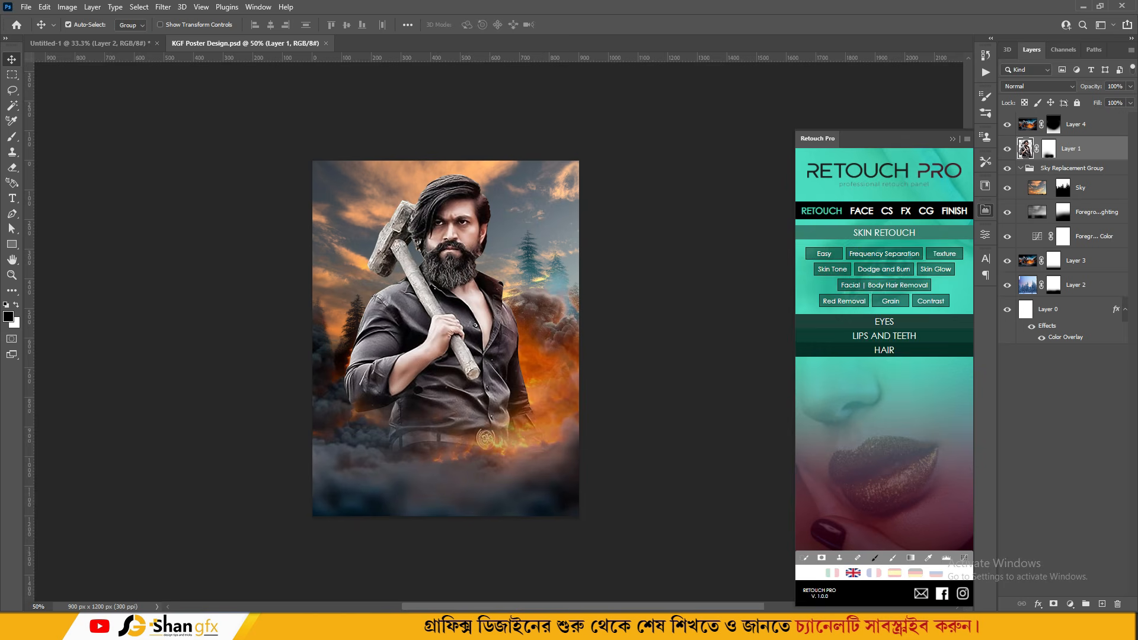
{"action": "left_click", "coordinate": [906, 211]}
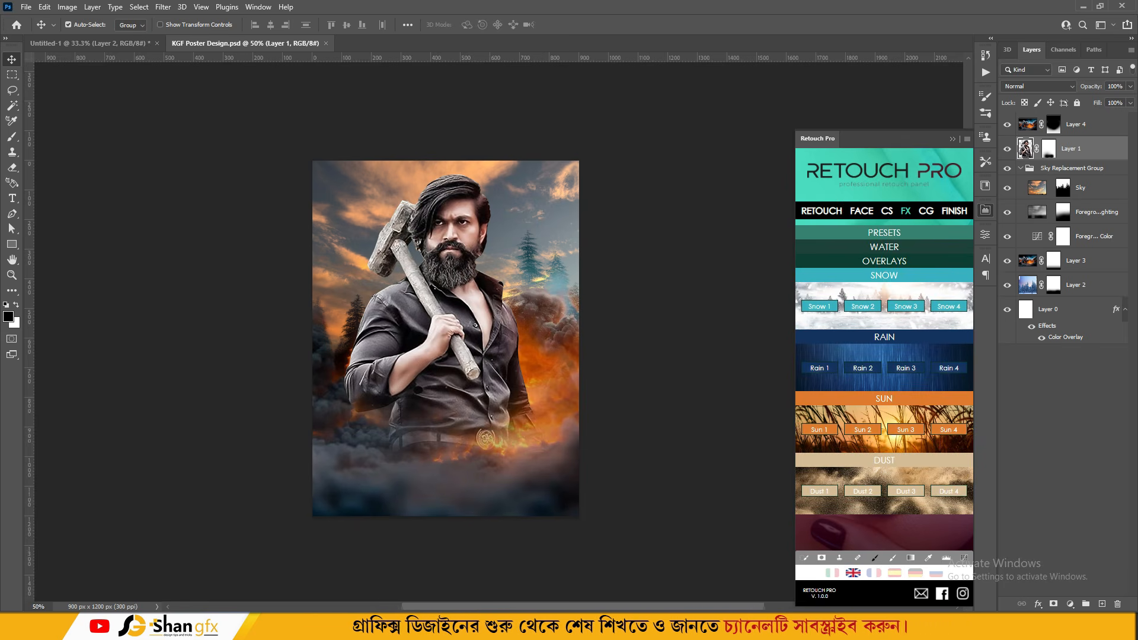
{"action": "left_click", "coordinate": [905, 430]}
Scale the sun glow to about 112.59% and place it in the upper-right sky beside the man's head.
{"action": "left_click", "coordinate": [1025, 149]}
{"action": "key", "text": "ctrl+t"}
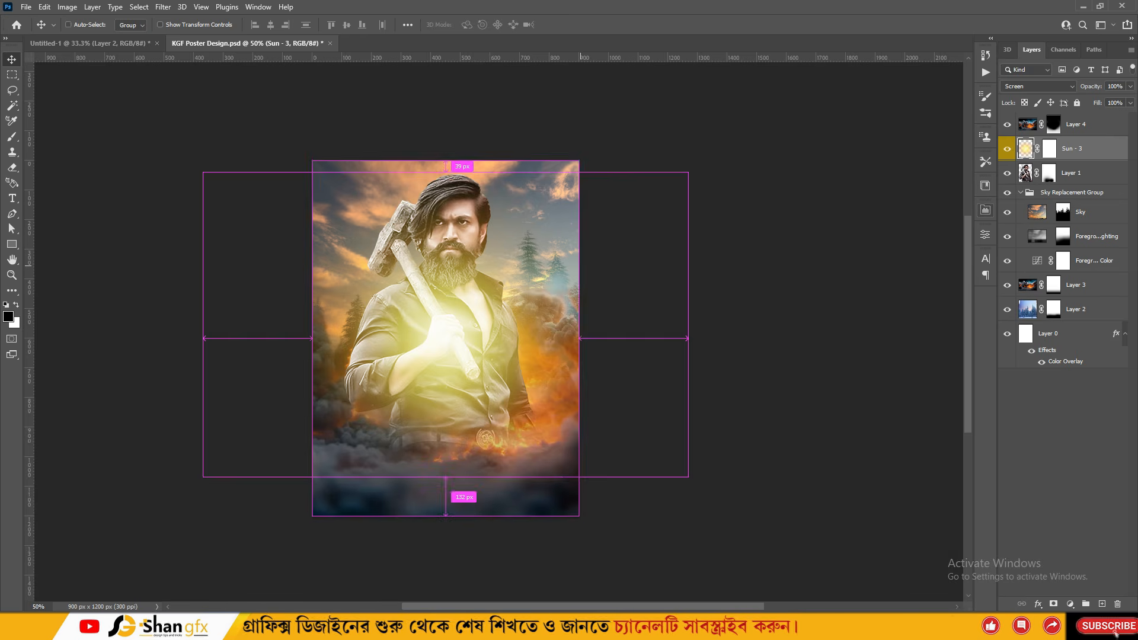
{"action": "mouse_move", "coordinate": [438, 228]}
{"action": "left_mouse_down"}
{"action": "mouse_move", "coordinate": [586, 184]}
{"action": "mouse_move", "coordinate": [578, 163]}
{"action": "left_mouse_up"}
{"action": "left_click_drag", "start_coordinate": [678, 415], "coordinate": [694, 437]}
{"action": "left_click_drag", "start_coordinate": [554, 304], "coordinate": [553, 295]}
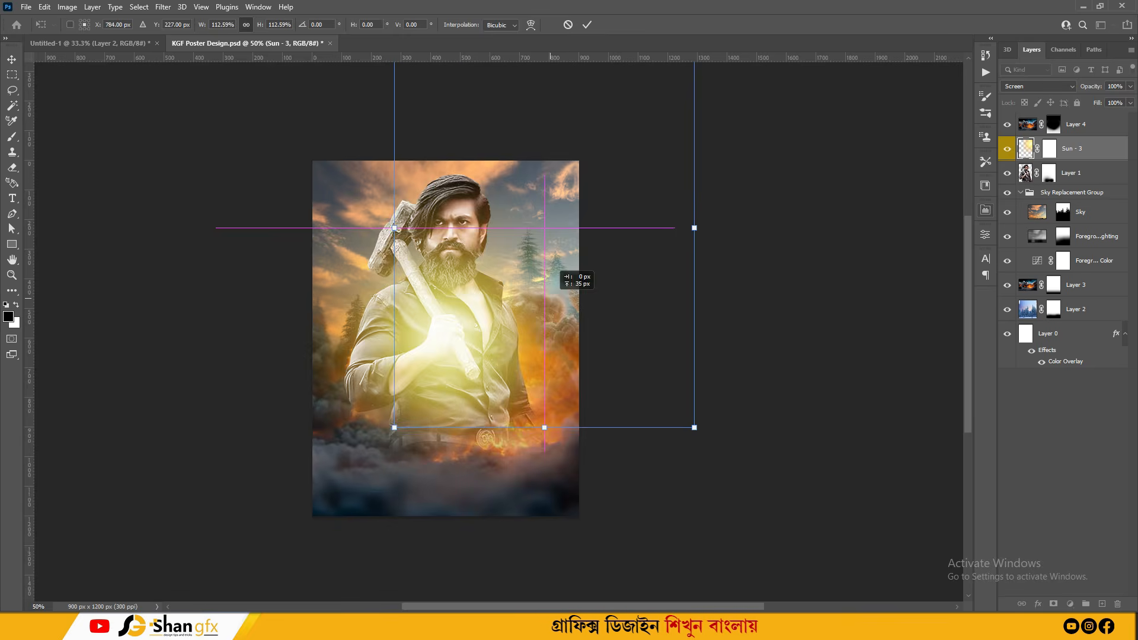
{"action": "key", "text": "Return"}
Shift the sun glow's hue from greenish yellow to a warm reddish orange.
{"action": "key", "text": "ctrl+u"}
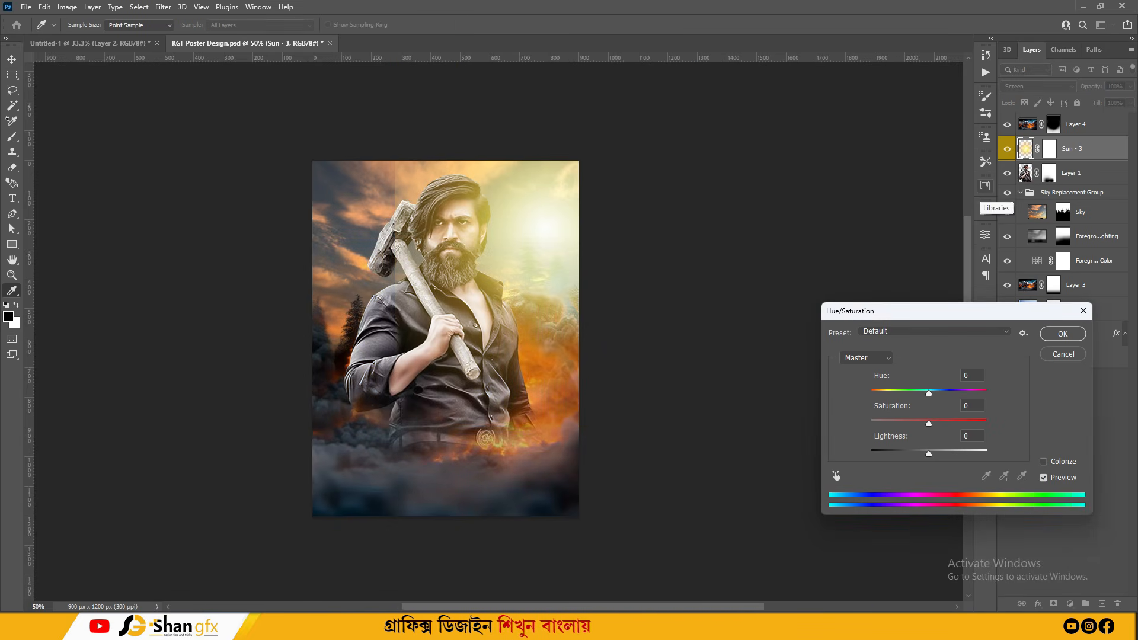
{"action": "left_click_drag", "start_coordinate": [928, 393], "coordinate": [909, 392]}
{"action": "key", "text": "Return"}
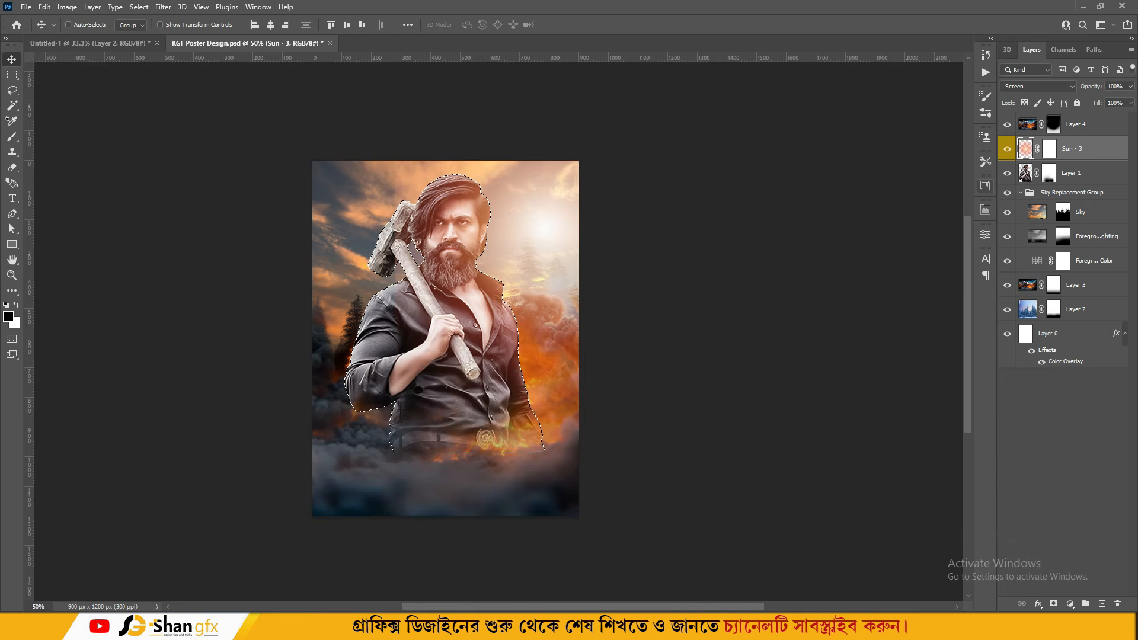
Mask the sun glow to the man's outline by filling everything outside his selection with black.
{"action": "key", "text": "ctrl+shift+i"}
{"action": "key", "text": "alt+Delete"}
{"action": "key", "text": "ctrl+d"}
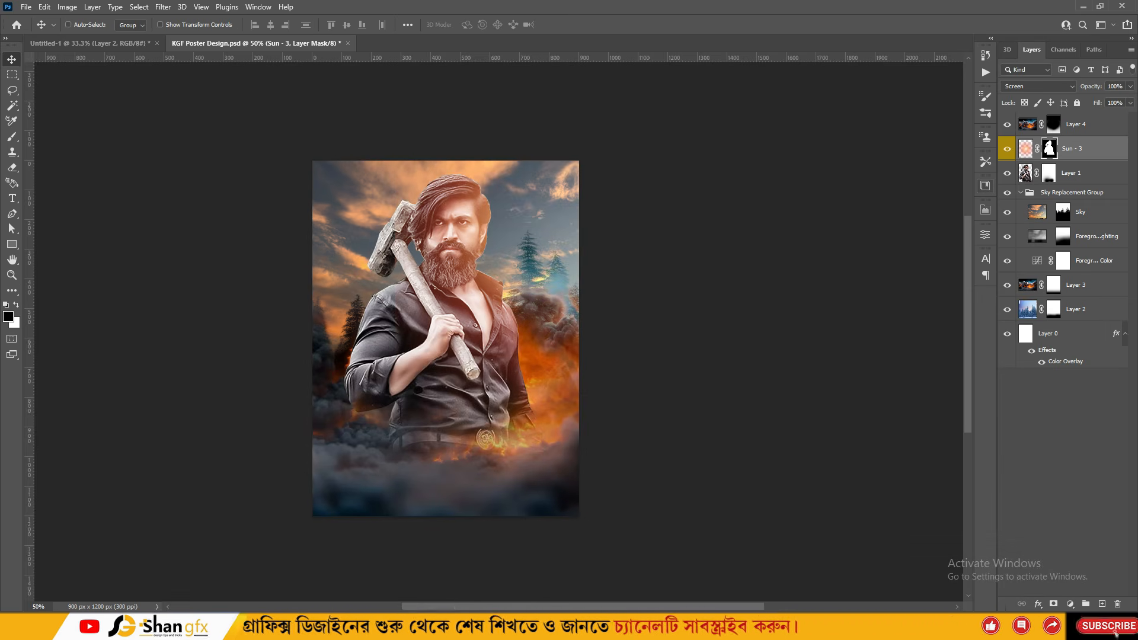
Paint black on the Sun 3 mask with an 800 px soft brush to remove the glow from the hammer side.
{"action": "key", "text": "b"}
{"action": "key", "text": "bracketright"}
{"action": "key", "text": "bracketright"}
{"action": "key", "text": "bracketright"}
{"action": "left_click", "coordinate": [375, 233]}
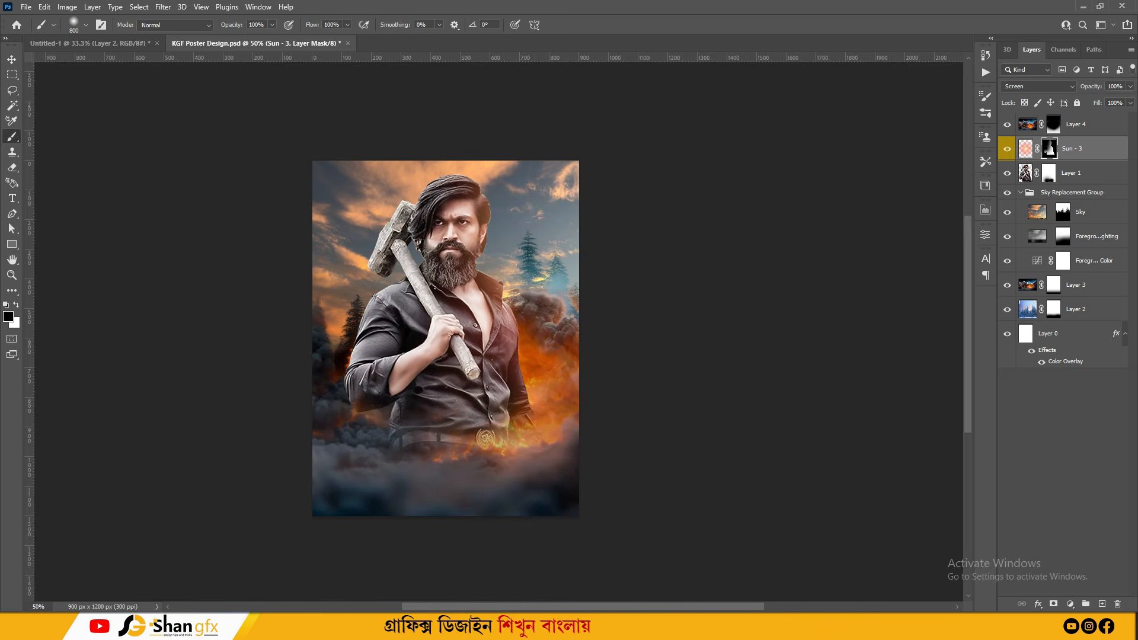
Set the Sun 3 layer's blend mode to Hard Light.
{"action": "key", "text": "v"}
{"action": "left_click", "coordinate": [1026, 148]}
{"action": "left_click", "coordinate": [1037, 86]}
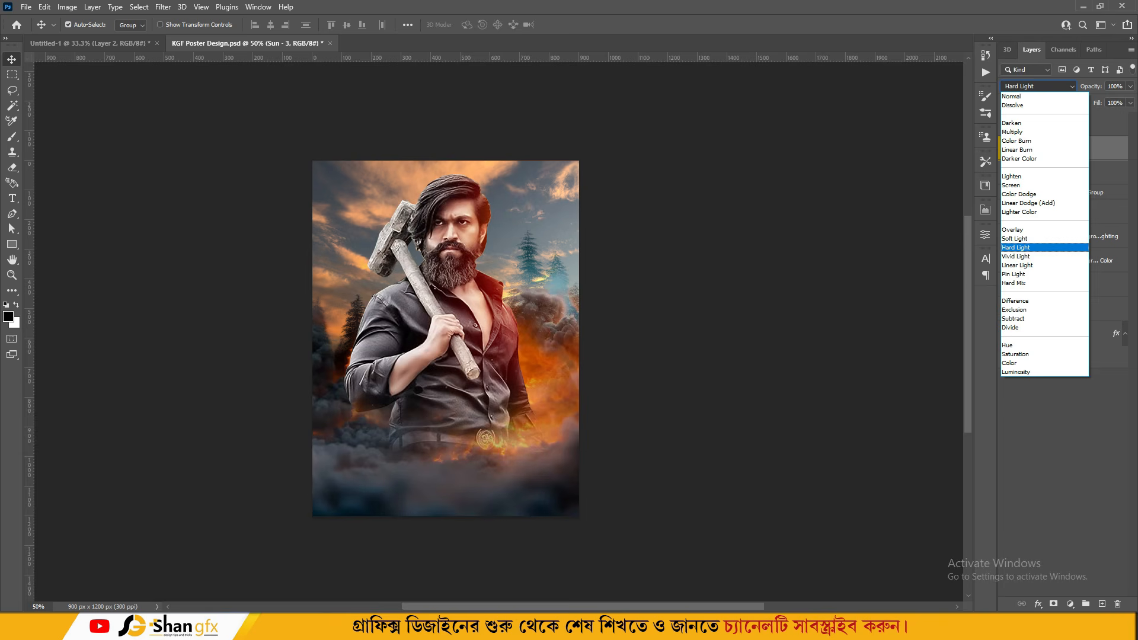
{"action": "key", "text": "Down"}
{"action": "key", "text": "Return"}
{"action": "key", "text": "ctrl+minus"}
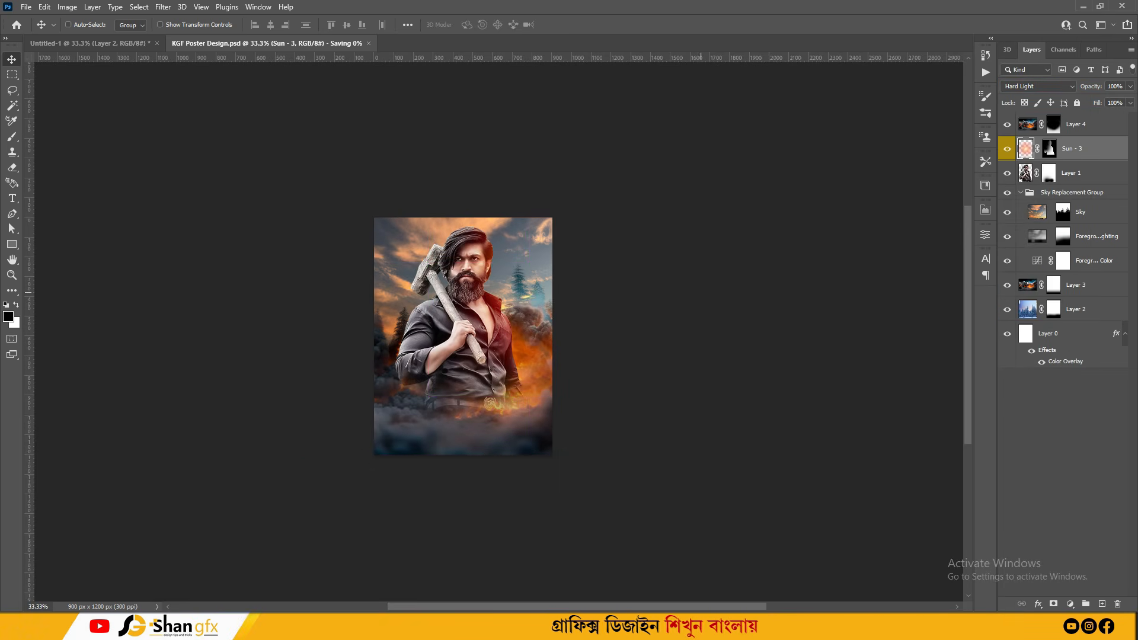
{"action": "key", "text": "ctrl+plus"}
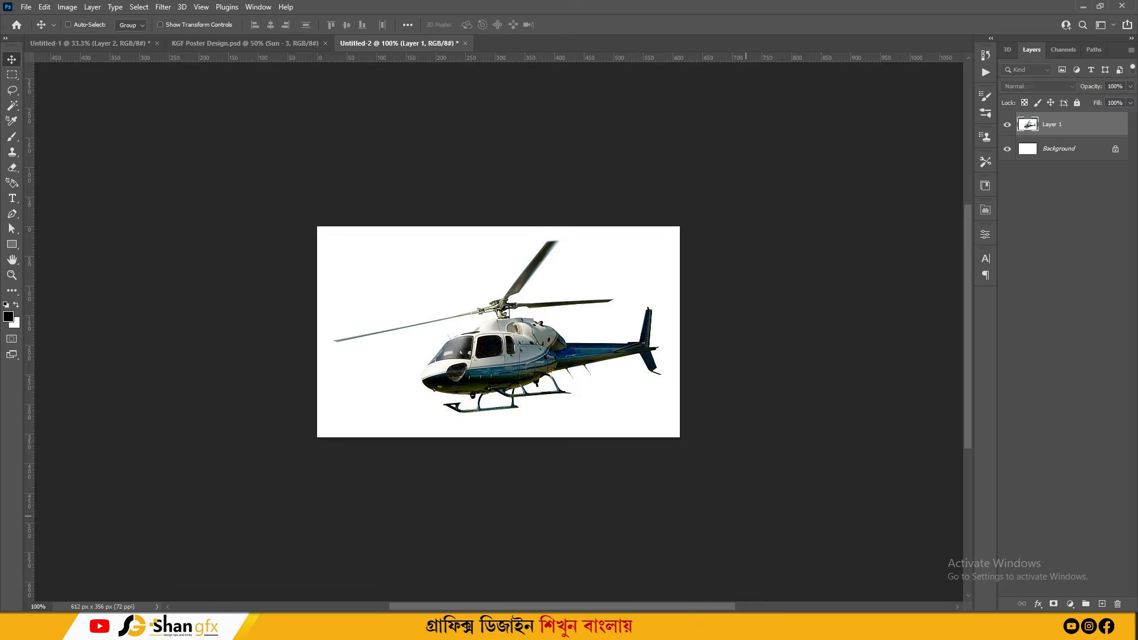
Select the helicopter with Select Subject and touch up the selection around its cabin and rotor with the Lasso.
{"action": "left_click", "coordinate": [139, 7]}
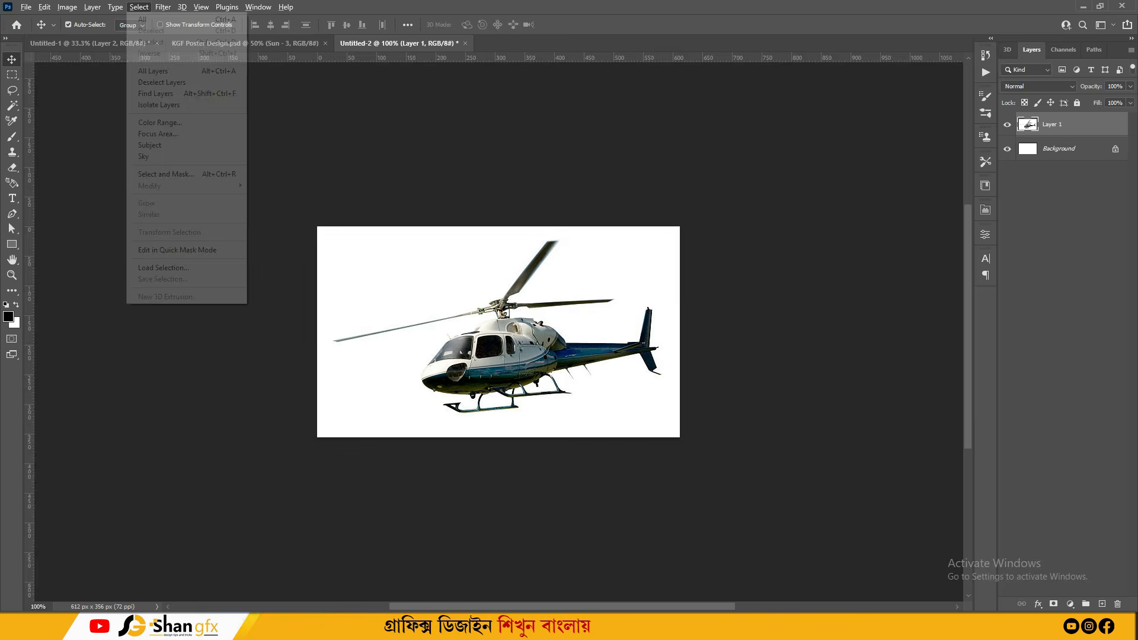
{"action": "left_click", "coordinate": [148, 145]}
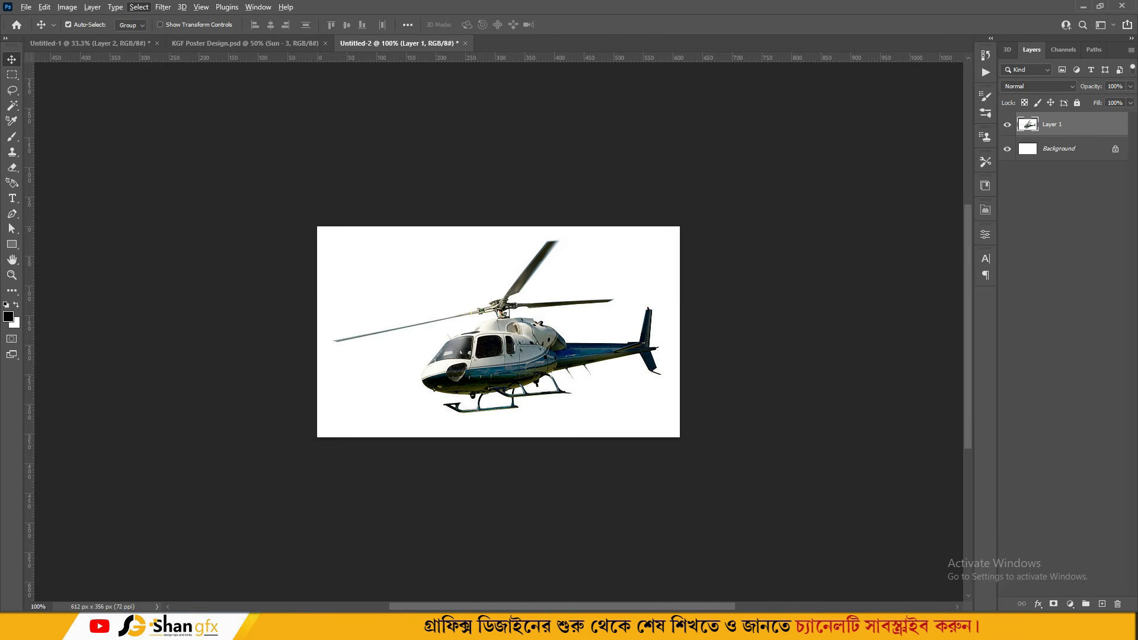
{"action": "key", "text": "l"}
{"action": "key", "text": "ctrl+plus"}
{"action": "key", "text": "ctrl+plus"}
{"action": "key", "text": "ctrl+plus"}
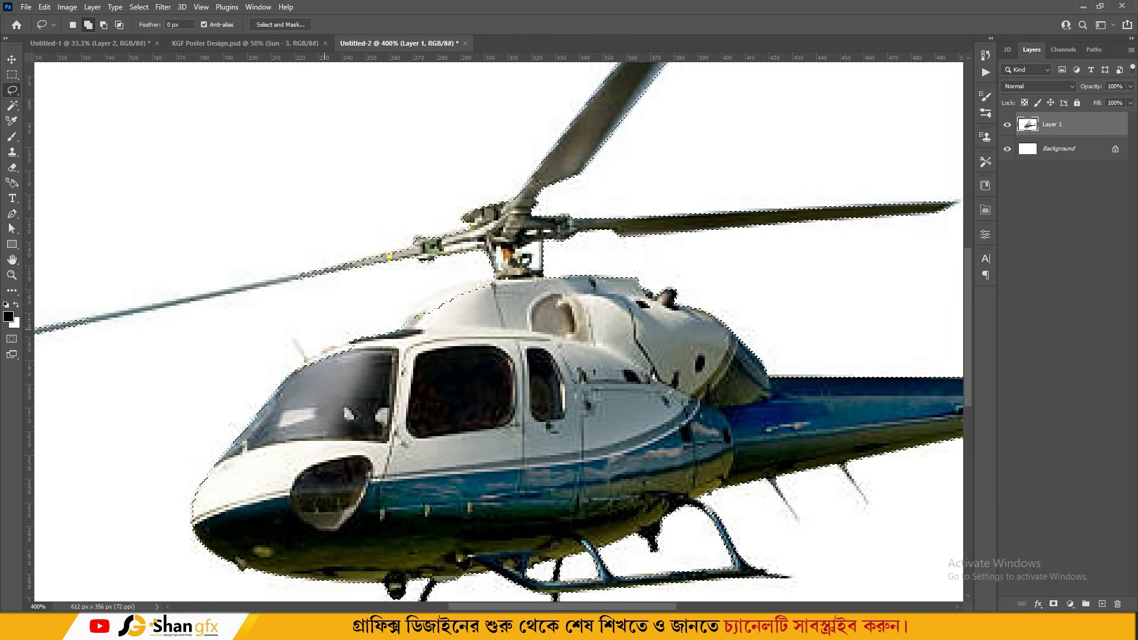
{"action": "left_click_drag", "start_coordinate": [314, 349], "coordinate": [714, 365]}
{"action": "key", "text": "ctrl+plus"}
{"action": "left_click_drag", "start_coordinate": [475, 330], "coordinate": [333, 362]}
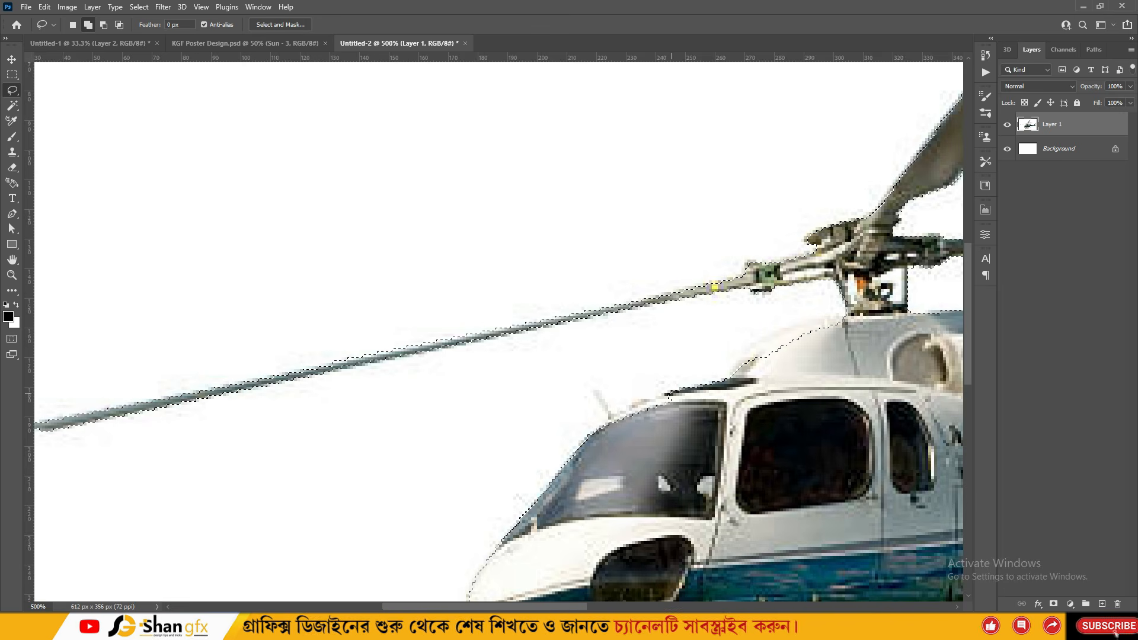
{"action": "left_click_drag", "start_coordinate": [569, 475], "coordinate": [379, 213]}
Refine the helicopter selection along the underside of the fuselage and the landing skids with the Lasso.
{"action": "key", "text": "ctrl+plus"}
{"action": "key", "text": "ctrl+plus"}
{"action": "left_click_drag", "start_coordinate": [409, 557], "coordinate": [409, 509]}
{"action": "mouse_move", "coordinate": [409, 511]}
{"action": "left_mouse_down"}
{"action": "mouse_move", "coordinate": [381, 493]}
{"action": "mouse_move", "coordinate": [406, 492]}
{"action": "left_mouse_up"}
{"action": "left_click_drag", "start_coordinate": [681, 385], "coordinate": [429, 364]}
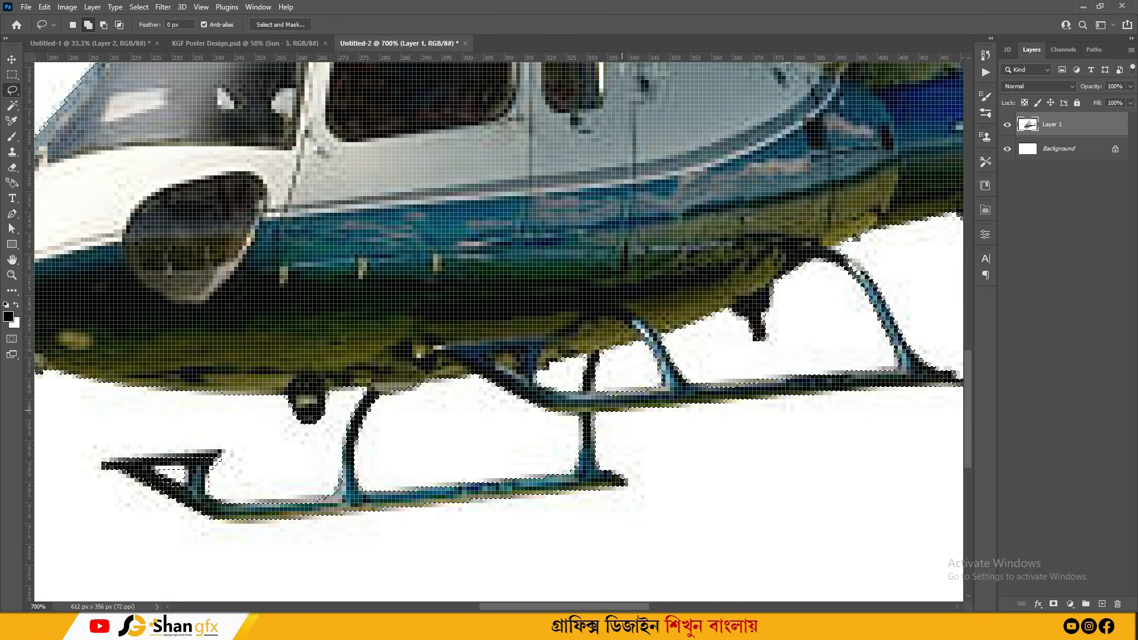
{"action": "left_click_drag", "start_coordinate": [889, 255], "coordinate": [102, 461]}
{"action": "left_click_drag", "start_coordinate": [208, 178], "coordinate": [909, 401]}
{"action": "left_click_drag", "start_coordinate": [787, 150], "coordinate": [809, 288]}
Copy the selected helicopter to a new layer and hide all the other layers.
{"action": "key", "text": "ctrl+minus"}
{"action": "key", "text": "ctrl+minus"}
{"action": "key", "text": "ctrl+minus"}
{"action": "key", "text": "ctrl+minus"}
{"action": "key", "text": "ctrl+minus"}
{"action": "key", "text": "ctrl+j"}
{"action": "left_click", "coordinate": [1007, 125], "text": "alt"}
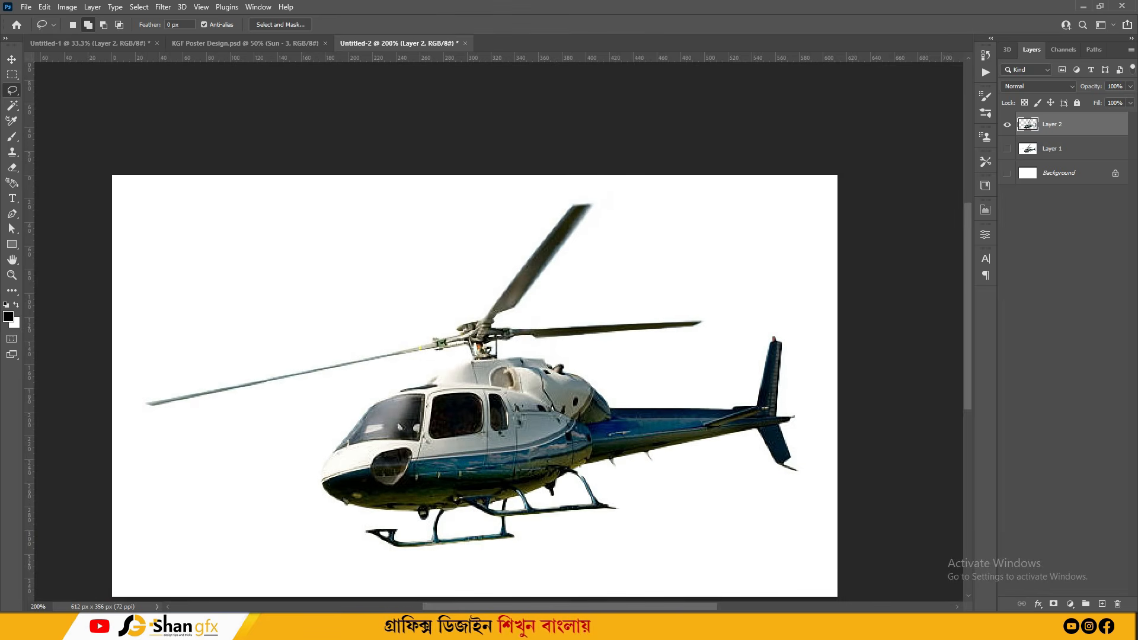
Convert the helicopter cutout to a smart object and place it, scaled to about 11.63%, in the poster's upper-left sky.
{"action": "right_click", "coordinate": [1061, 125]}
{"action": "left_click", "coordinate": [988, 273]}
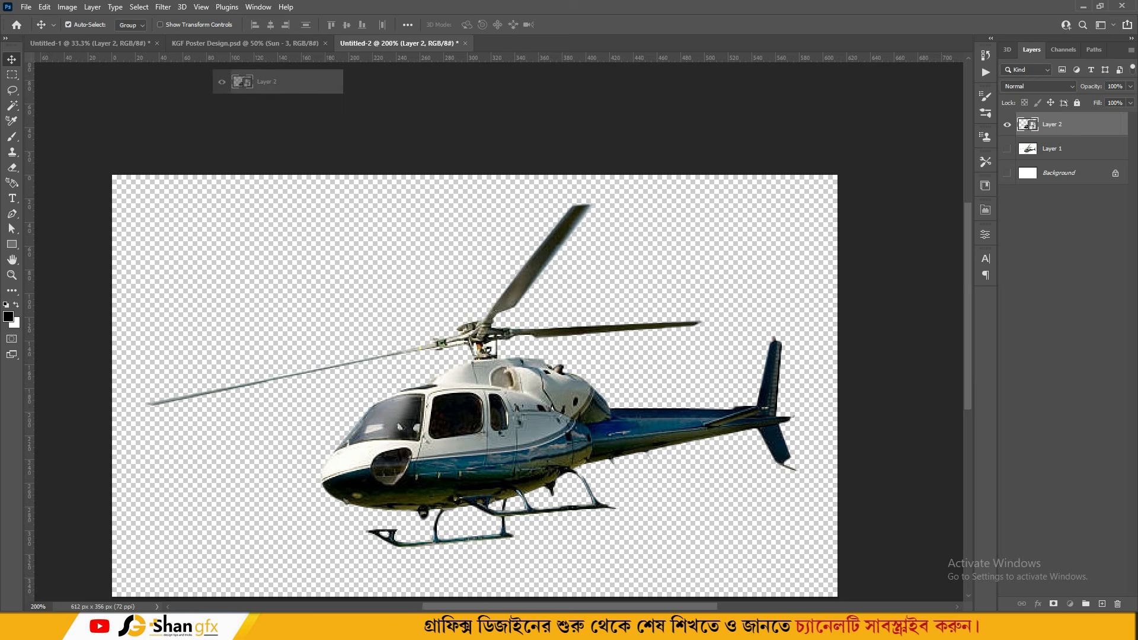
{"action": "left_click_drag", "start_coordinate": [276, 81], "coordinate": [545, 225]}
{"action": "key", "text": "ctrl+t"}
{"action": "left_click_drag", "start_coordinate": [627, 182], "coordinate": [379, 170]}
{"action": "key", "text": "Return"}
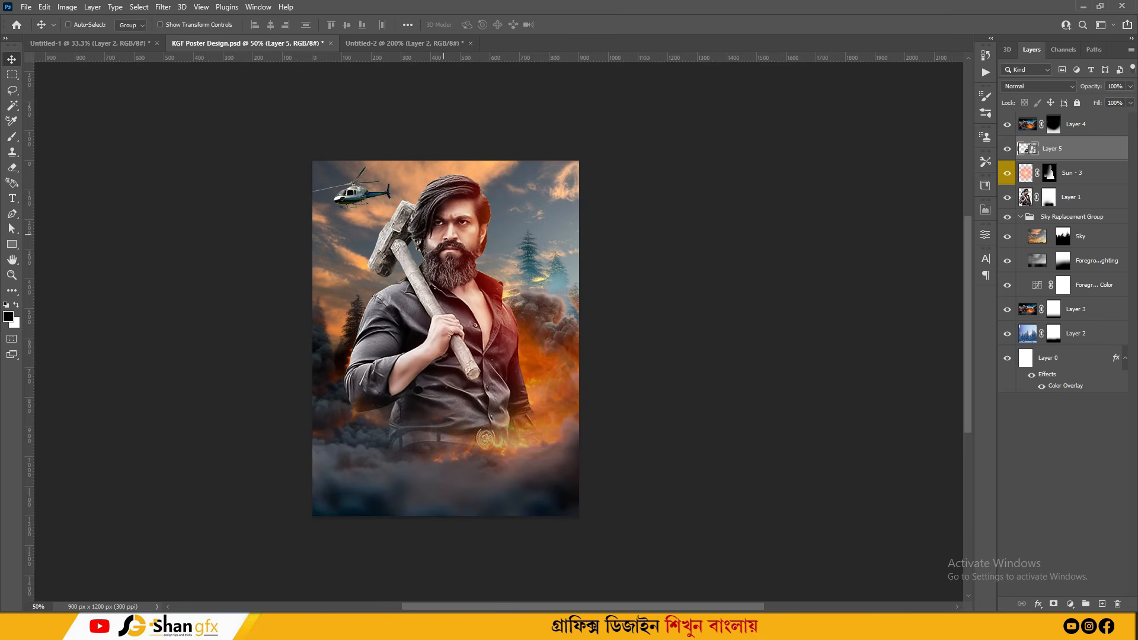
Flip the helicopter horizontally, then shrink it slightly and tilt its nose down in the sky above the hammer.
{"action": "right_click", "coordinate": [363, 196]}
{"action": "left_click", "coordinate": [415, 414]}
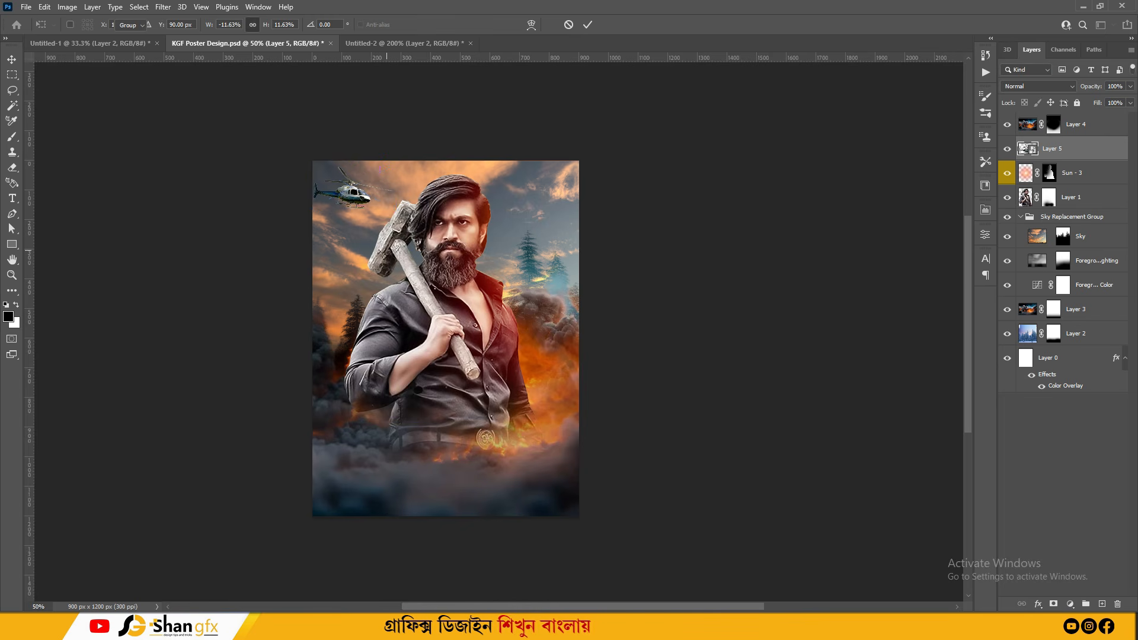
{"action": "key", "text": "ctrl+plus"}
{"action": "left_click_drag", "start_coordinate": [386, 250], "coordinate": [439, 351]}
{"action": "key", "text": "ctrl+t"}
{"action": "left_click_drag", "start_coordinate": [409, 180], "coordinate": [415, 186]}
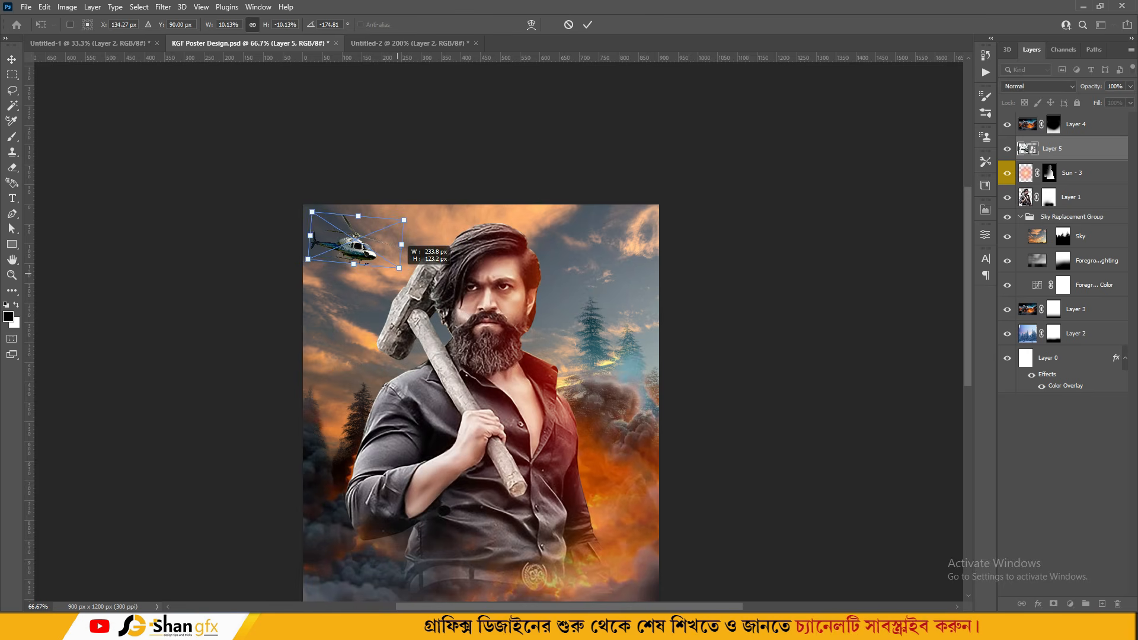
{"action": "key", "text": "Return"}
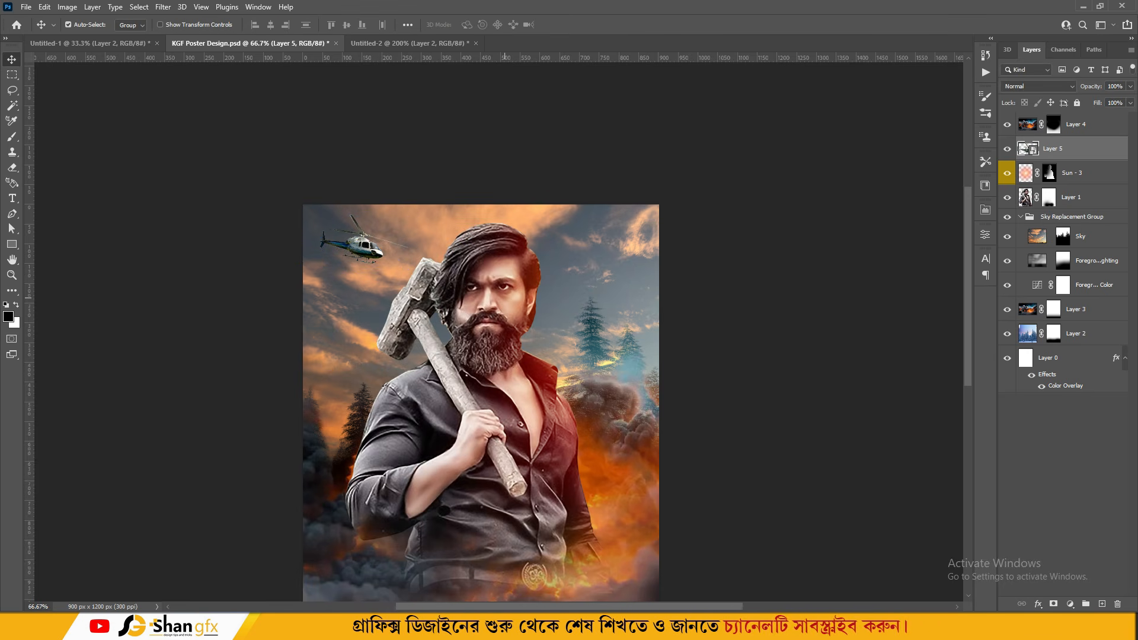
Set the helicopter layer's blend mode to Screen.
{"action": "left_click", "coordinate": [1038, 86]}
{"action": "key", "text": "Down"}
{"action": "key", "text": "Down"}
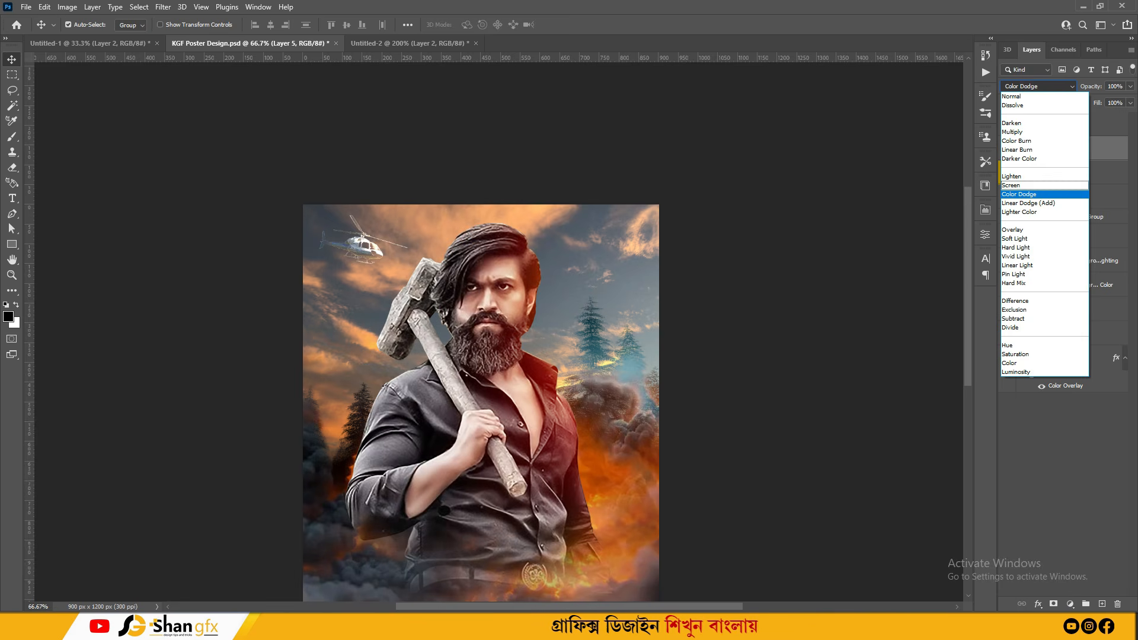
{"action": "key", "text": "Up"}
{"action": "key", "text": "Return"}
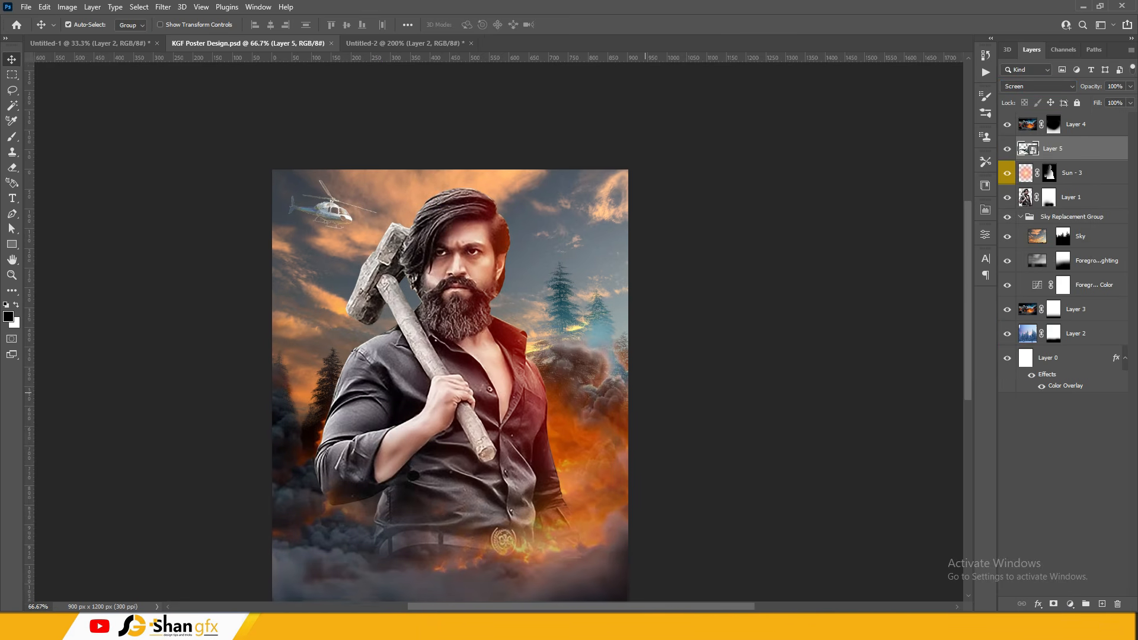
Set the man's layer to Multiply, then duplicate it and set the copy's blend mode to Normal.
{"action": "scroll", "coordinate": [450, 355], "scroll_direction": "down", "scroll_amount": 3}
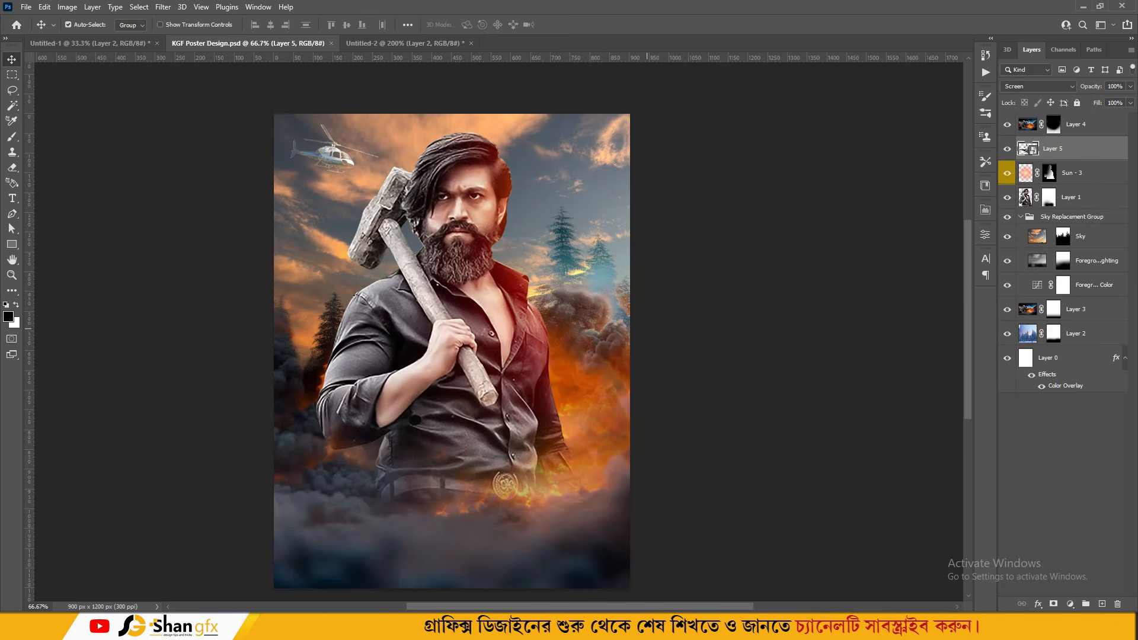
{"action": "left_click", "coordinate": [1070, 196]}
{"action": "left_click", "coordinate": [1037, 86]}
{"action": "left_click", "coordinate": [1015, 130]}
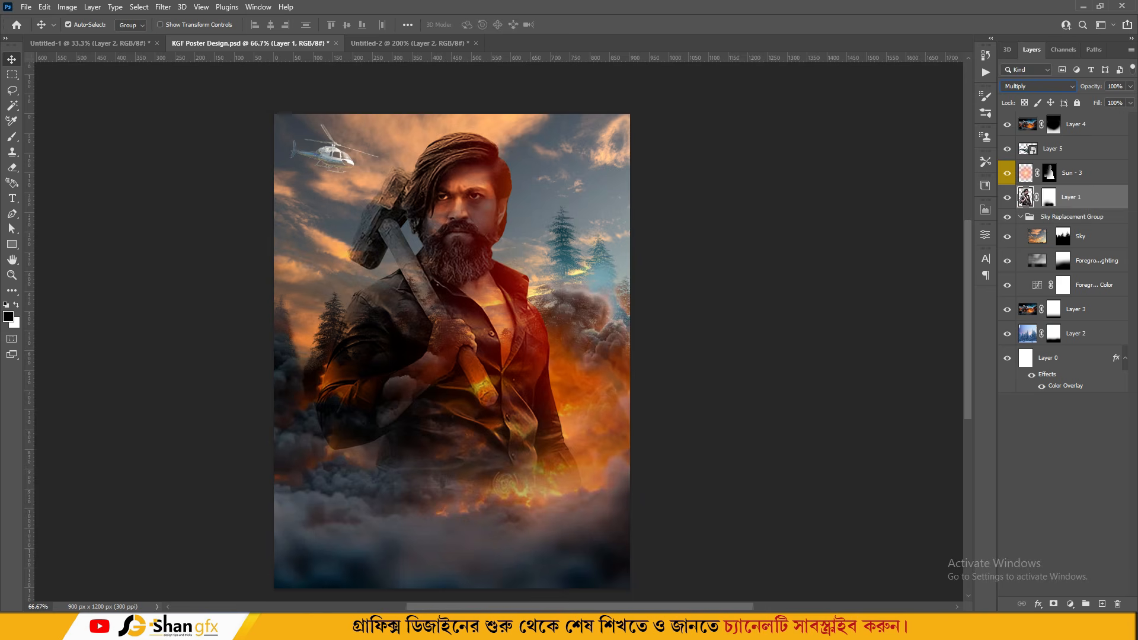
{"action": "key", "text": "ctrl+j"}
{"action": "key", "text": "shift+alt+n"}
Blend the man's hair edges by painting on the duplicate layer's mask with a 70 px soft black brush.
{"action": "key", "text": "ctrl+plus"}
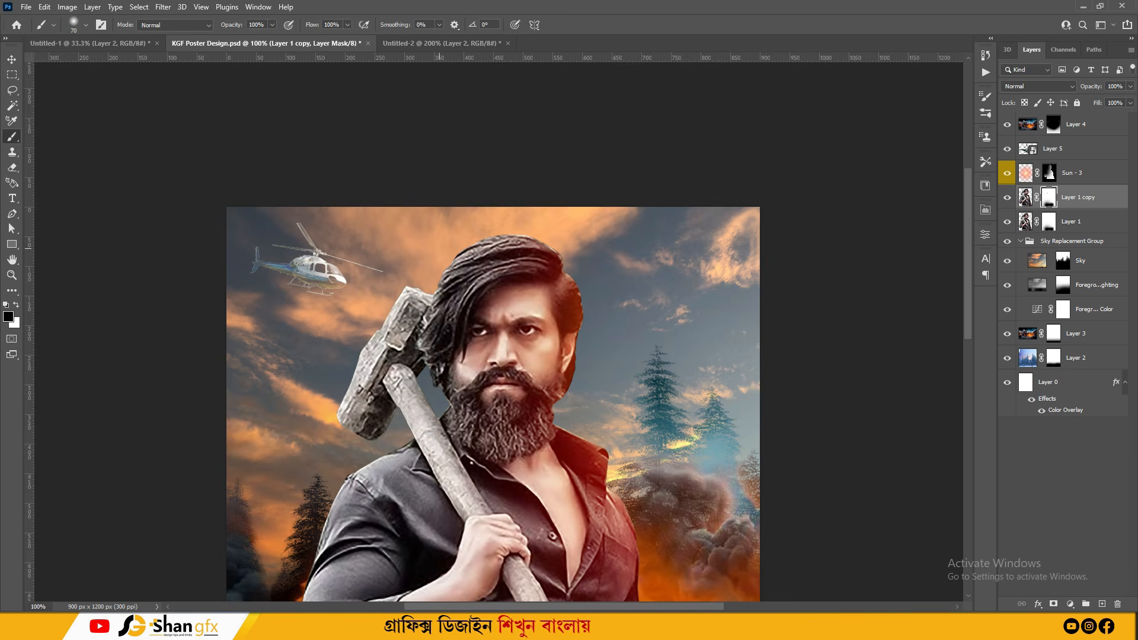
{"action": "key", "text": "ctrl+minus"}
{"action": "key", "text": "ctrl+minus"}
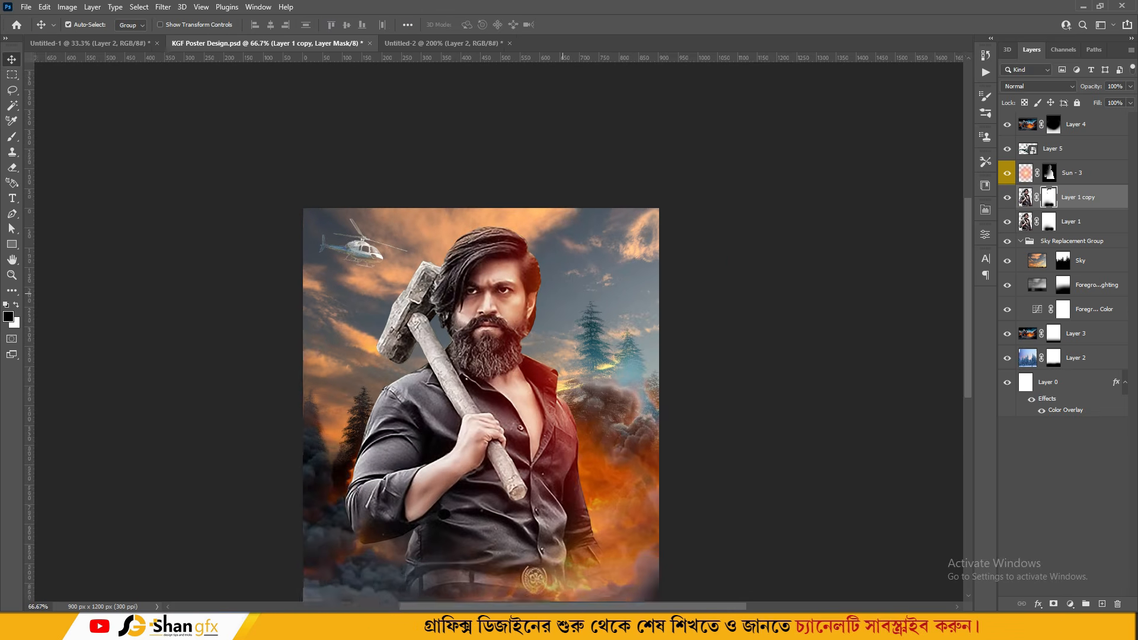
Stamp all visible layers into a merged layer above the front cloud layer and duplicate the merged layer.
{"action": "left_click", "coordinate": [1082, 124]}
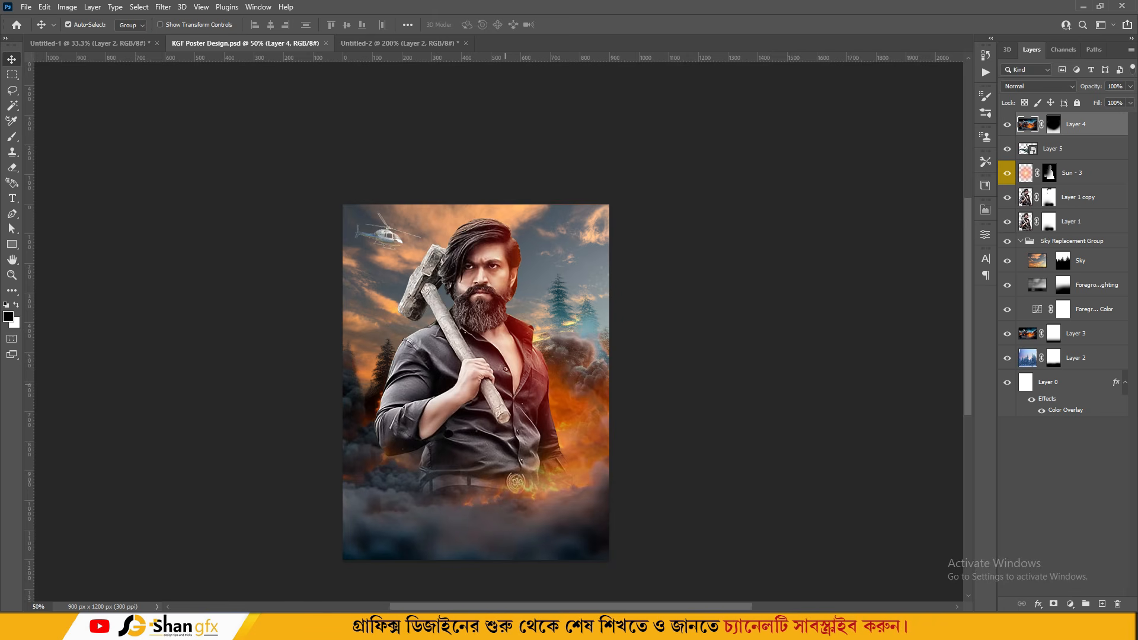
{"action": "key", "text": "ctrl+plus"}
{"action": "key", "text": "ctrl+shift+alt+e"}
{"action": "key", "text": "ctrl+j"}
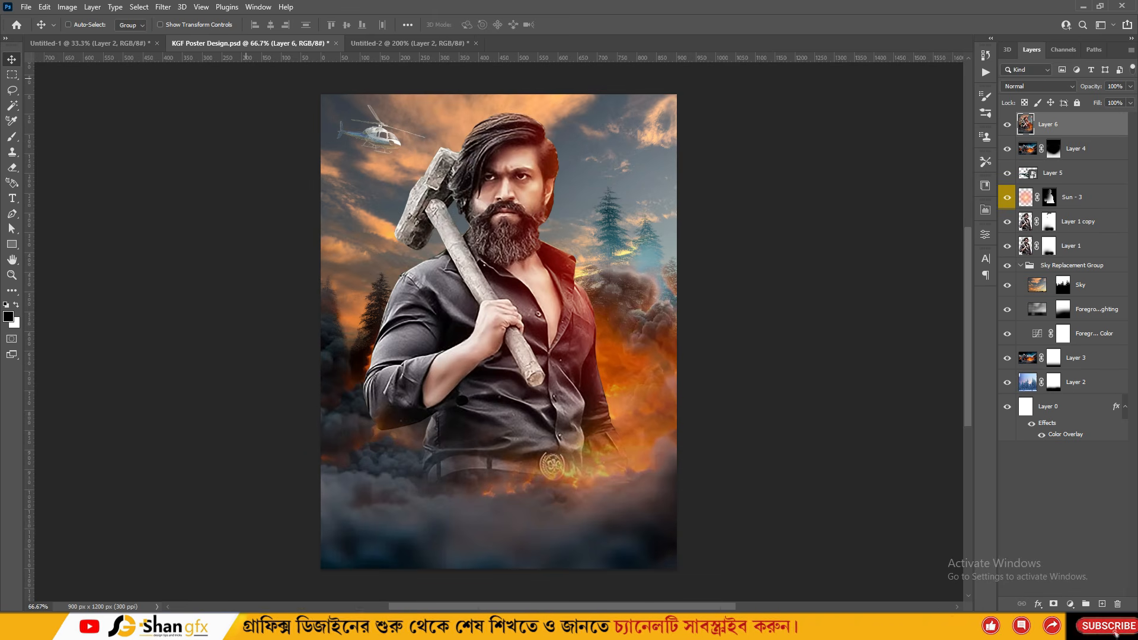
Apply the Reduce Noise filter to the duplicated merged layer.
{"action": "left_click", "coordinate": [163, 7]}
{"action": "mouse_move", "coordinate": [177, 192]}
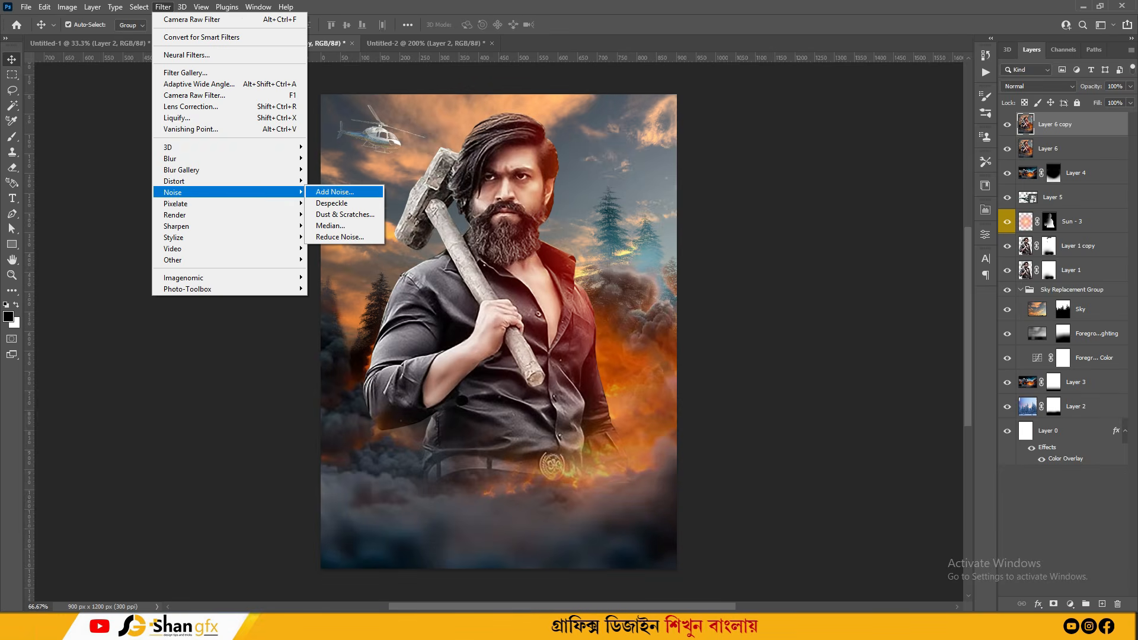
{"action": "left_click", "coordinate": [340, 236]}
{"action": "left_click", "coordinate": [707, 93]}
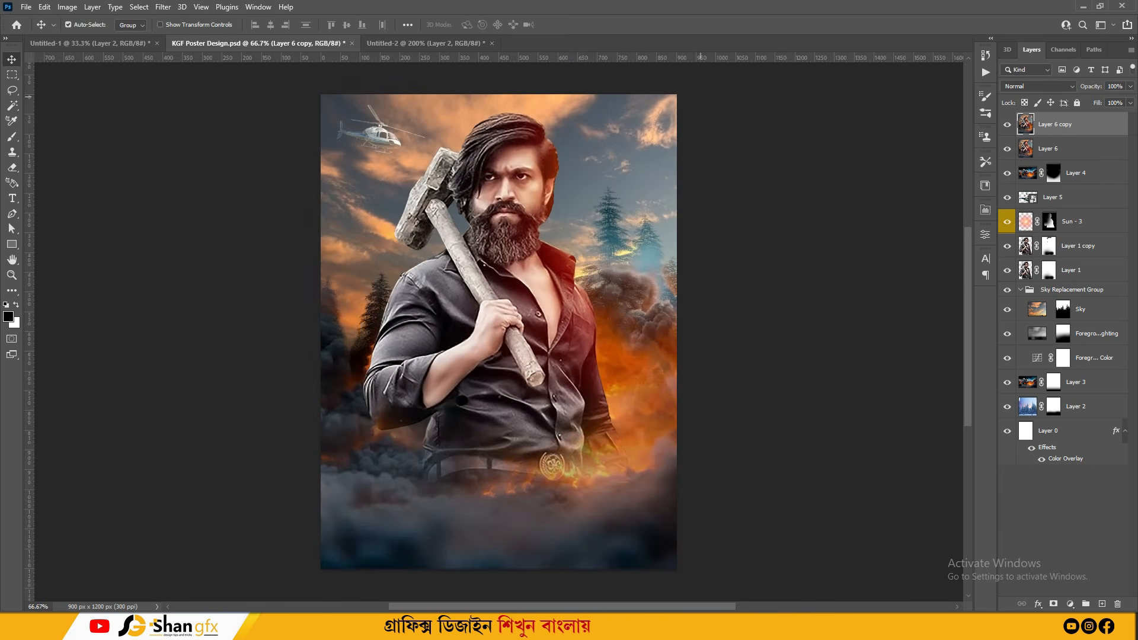
Rotate the canvas 90° clockwise and apply Reduce Noise to the sideways merged copy.
{"action": "left_click", "coordinate": [67, 7]}
{"action": "mouse_move", "coordinate": [89, 118]}
{"action": "left_click", "coordinate": [211, 129]}
{"action": "left_click", "coordinate": [163, 7]}
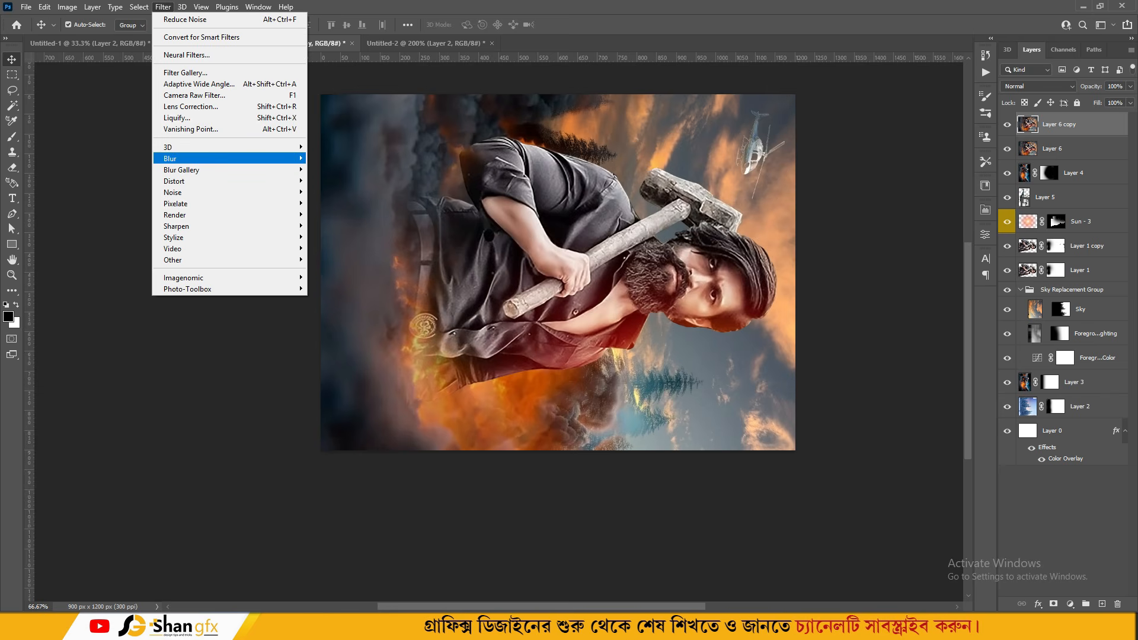
{"action": "mouse_move", "coordinate": [172, 192]}
{"action": "left_click", "coordinate": [339, 237]}
{"action": "left_click", "coordinate": [709, 92]}
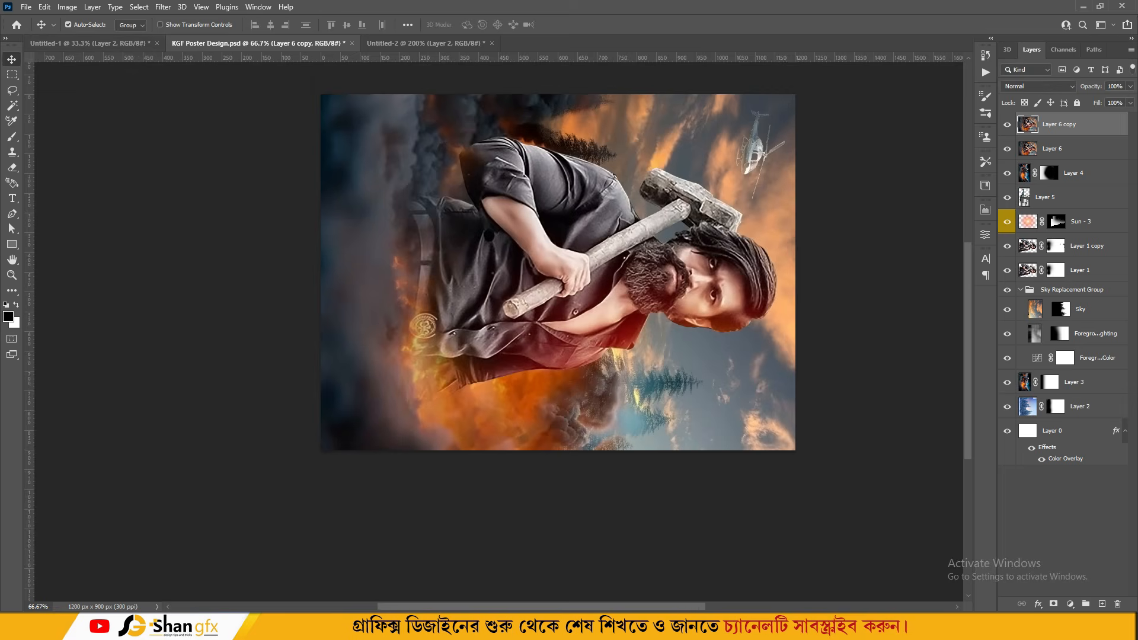
Rotate the canvas another 90° clockwise so the poster is upside down and apply Reduce Noise again.
{"action": "left_click", "coordinate": [67, 6]}
{"action": "mouse_move", "coordinate": [89, 118]}
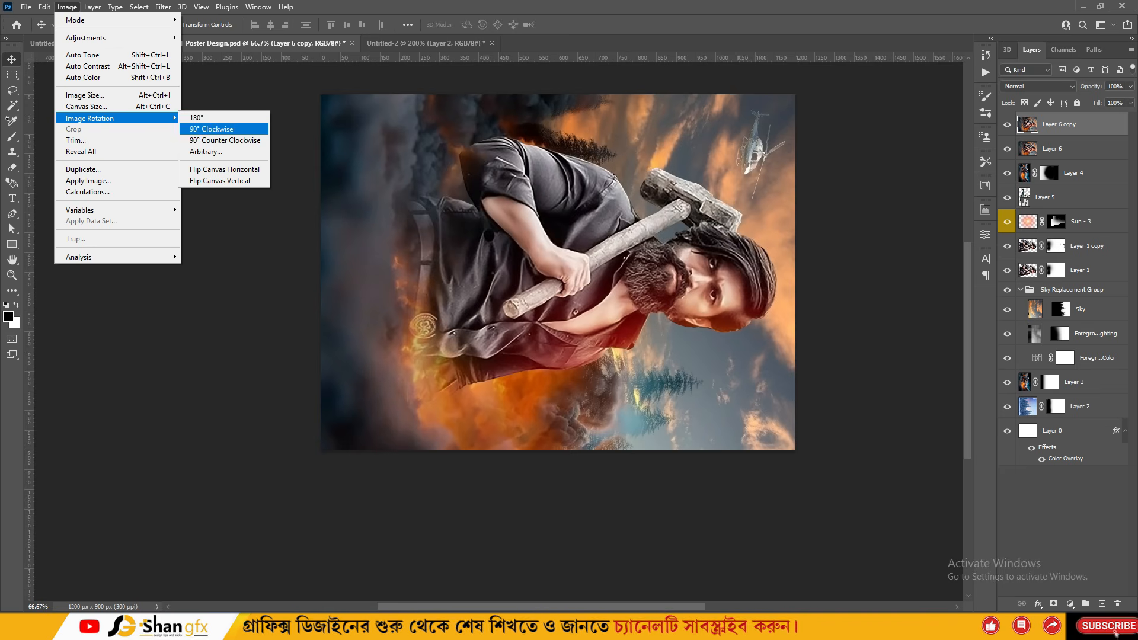
{"action": "left_click", "coordinate": [211, 129]}
{"action": "left_click", "coordinate": [163, 6]}
{"action": "mouse_move", "coordinate": [172, 192]}
{"action": "left_click", "coordinate": [339, 236]}
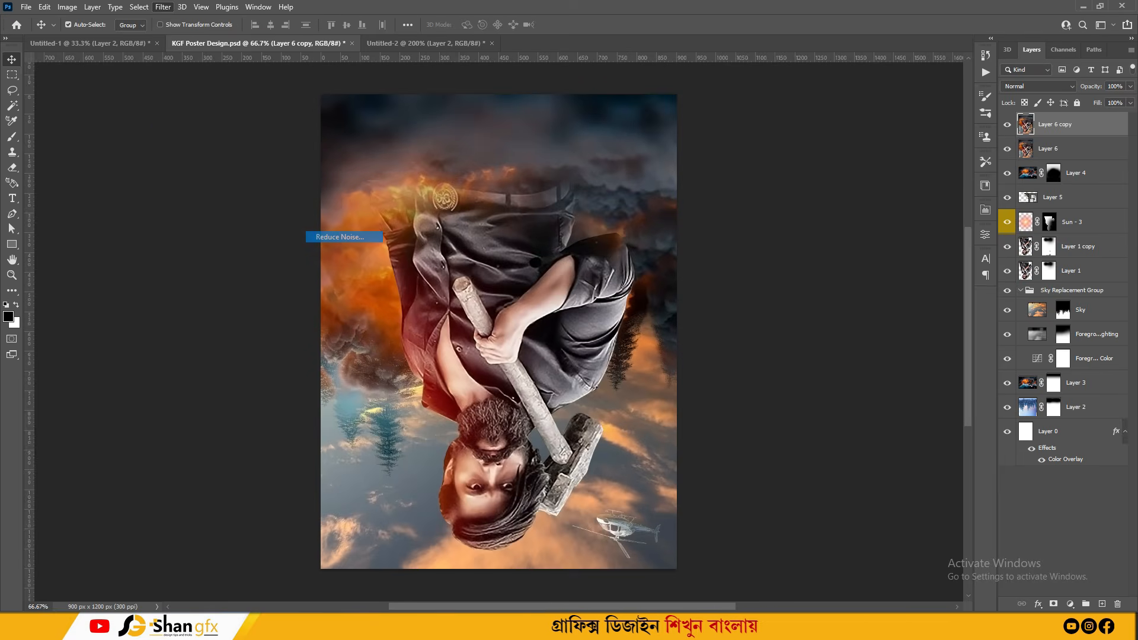
{"action": "left_click", "coordinate": [711, 92]}
Rotate the canvas a third 90° clockwise and apply Reduce Noise with strength 10, preserve details 60%, color noise 45% and sharpen details 25%.
{"action": "left_click", "coordinate": [67, 6]}
{"action": "mouse_move", "coordinate": [89, 118]}
{"action": "left_click", "coordinate": [211, 128]}
{"action": "left_click", "coordinate": [162, 6]}
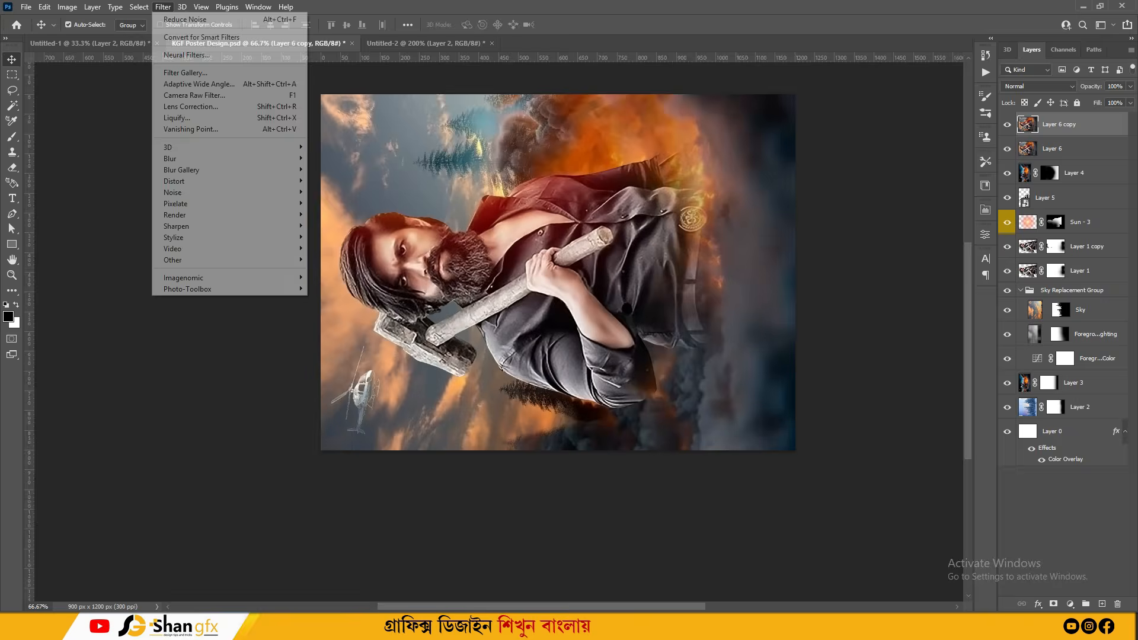
{"action": "mouse_move", "coordinate": [173, 186]}
{"action": "left_click", "coordinate": [340, 237]}
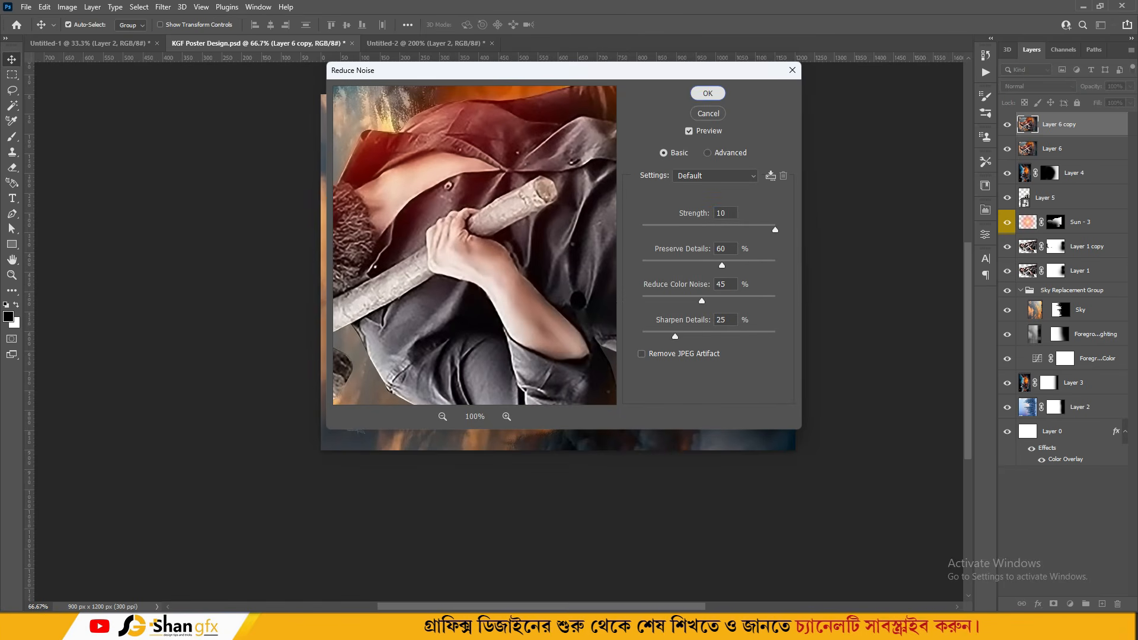
{"action": "left_click", "coordinate": [707, 93]}
Rotate the canvas a final 90° clockwise back to upright and apply Reduce Noise once more.
{"action": "left_click", "coordinate": [67, 7]}
{"action": "mouse_move", "coordinate": [89, 118]}
{"action": "left_click", "coordinate": [211, 129]}
{"action": "left_click", "coordinate": [163, 7]}
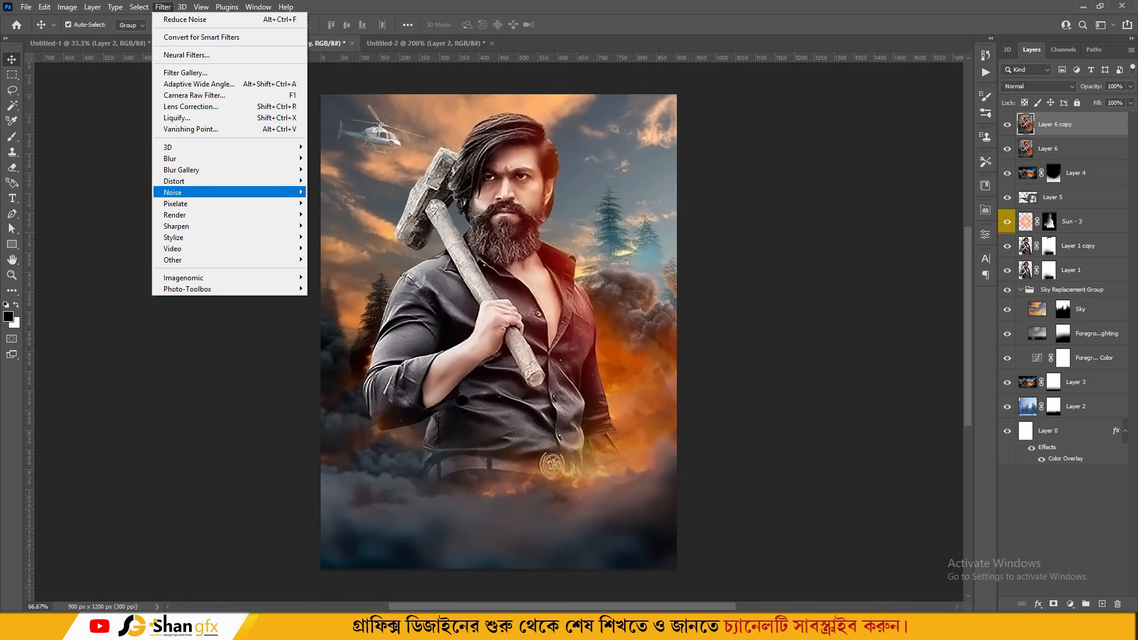
{"action": "mouse_move", "coordinate": [173, 192]}
{"action": "left_click", "coordinate": [339, 236]}
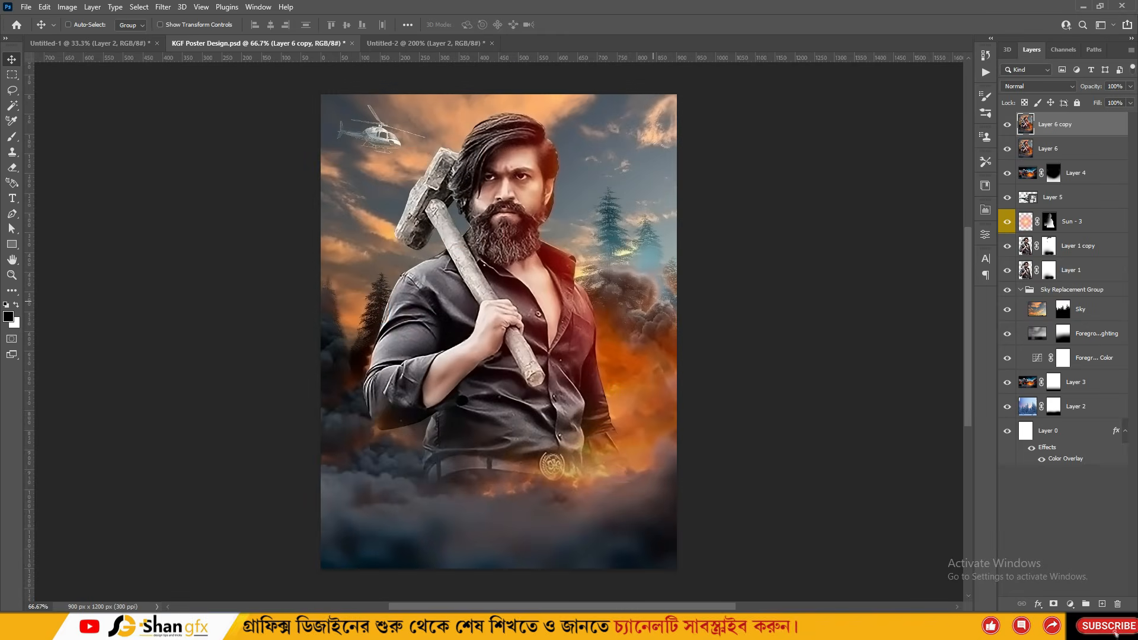
Merge the noise-reduced copy with the stamped layer beneath it.
{"action": "key", "text": "ctrl+1"}
{"action": "left_click", "coordinate": [1061, 149], "text": "ctrl"}
{"action": "key", "text": "ctrl+e"}
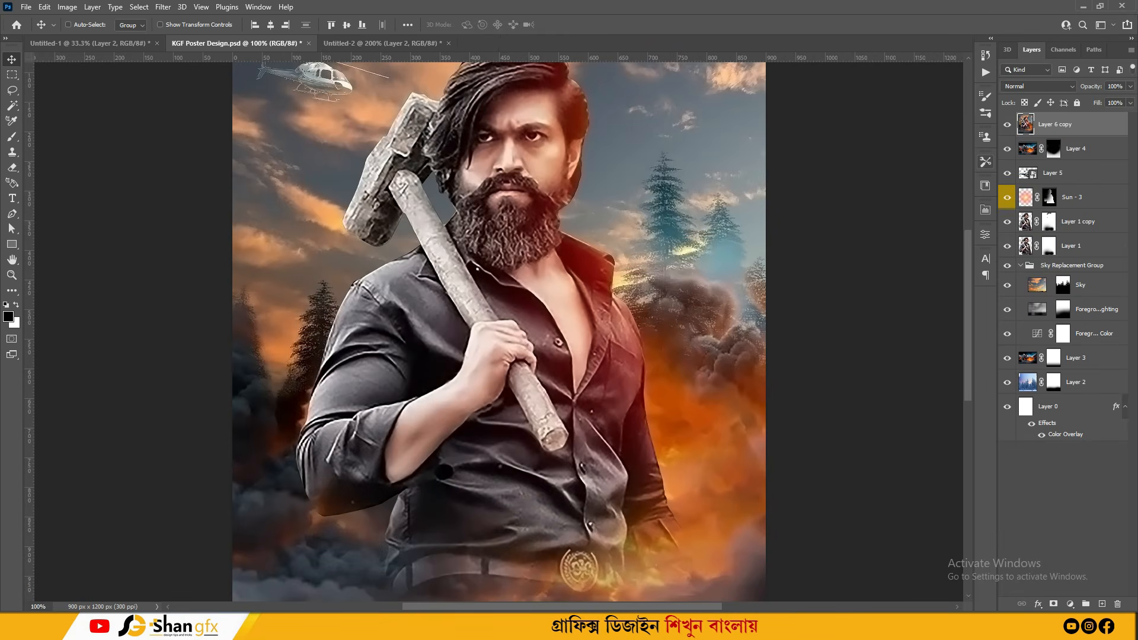
Duplicate the merged layer and apply a High Pass filter with a 2.6 pixel radius to the copy.
{"action": "key", "text": "ctrl+j"}
{"action": "left_click", "coordinate": [163, 7]}
{"action": "mouse_move", "coordinate": [178, 256]}
{"action": "left_click", "coordinate": [335, 271]}
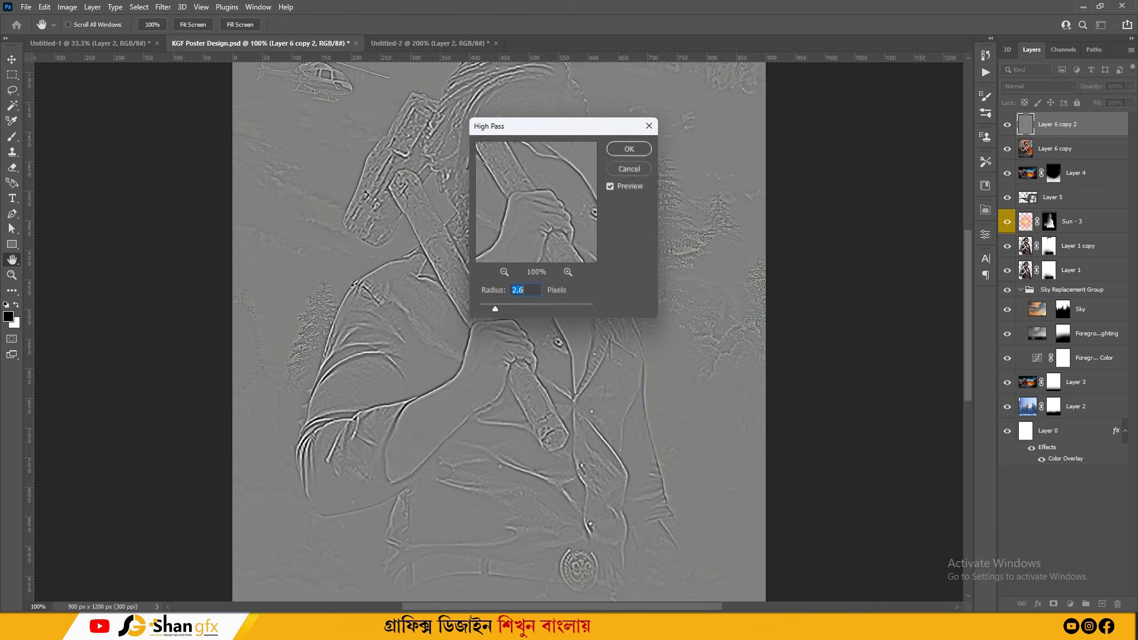
{"action": "key", "text": "Return"}
Set the High Pass layer to Soft Light at 32% opacity and merge it into the layer below.
{"action": "left_click", "coordinate": [1037, 86]}
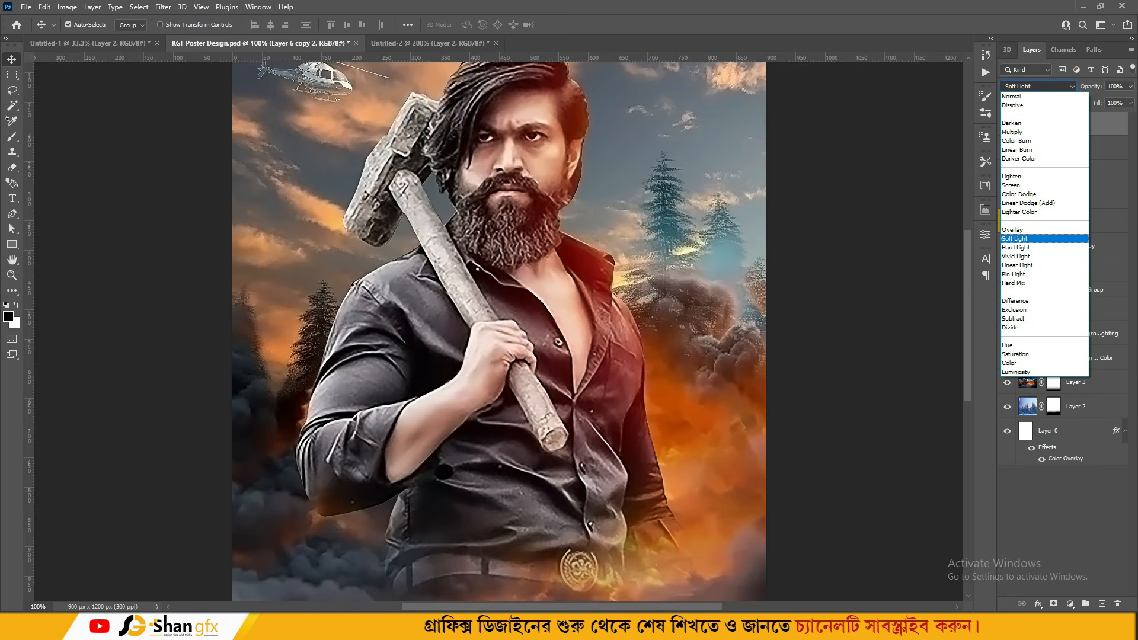
{"action": "left_click", "coordinate": [1026, 233]}
{"action": "key", "text": "ctrl+minus"}
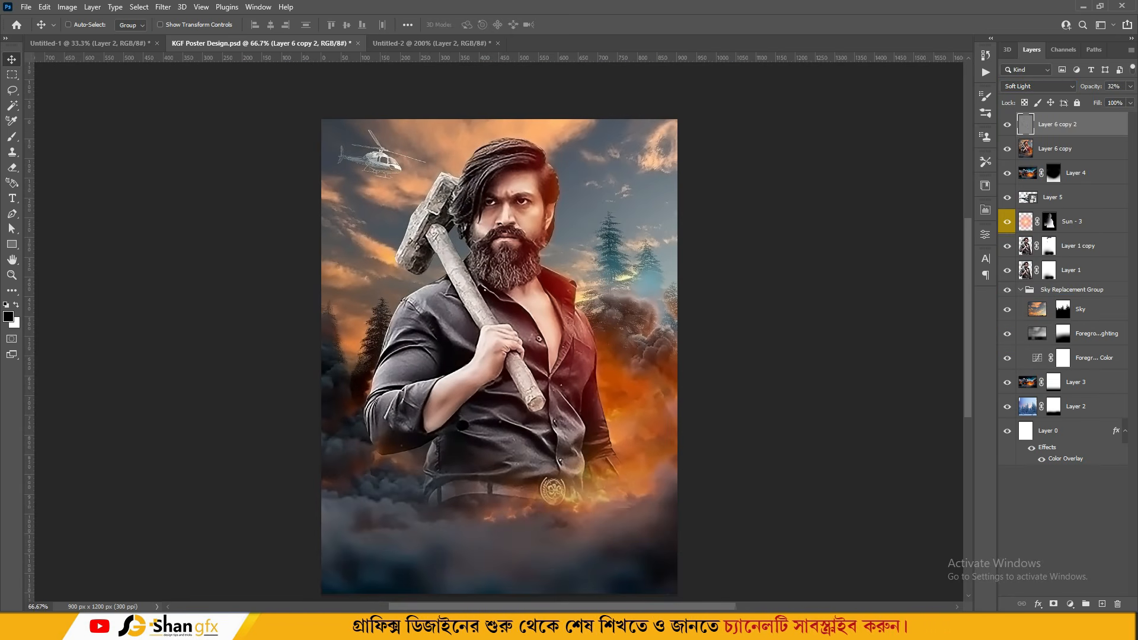
{"action": "key", "text": "ctrl+e"}
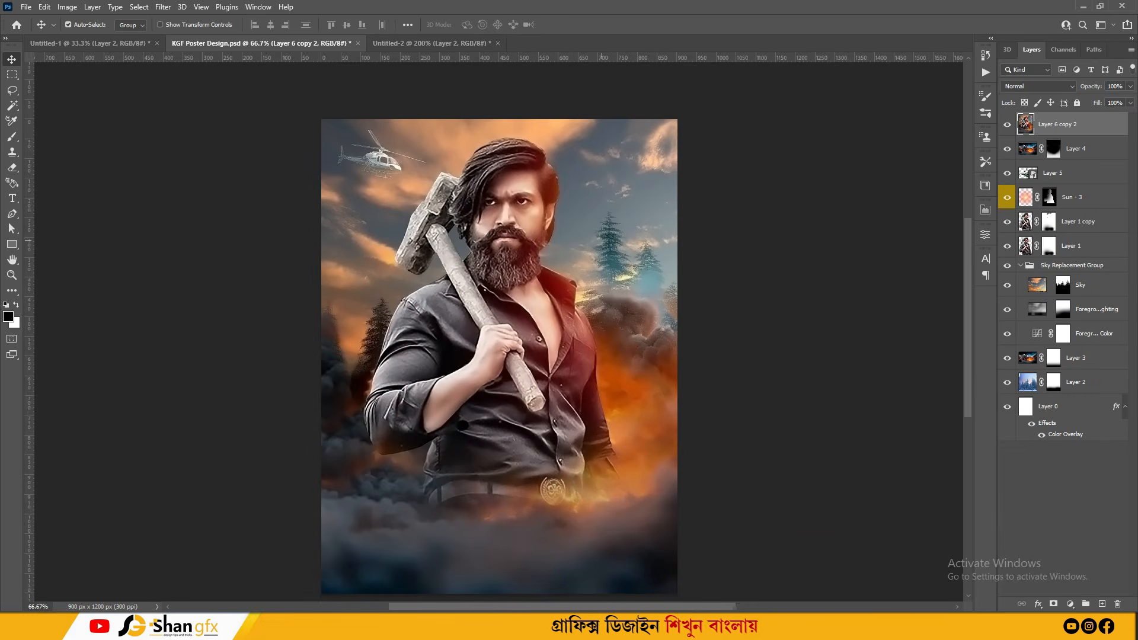
Add a mask to the merged layer and paint around the man with a 400 px soft black brush.
{"action": "key", "text": "ctrl+minus"}
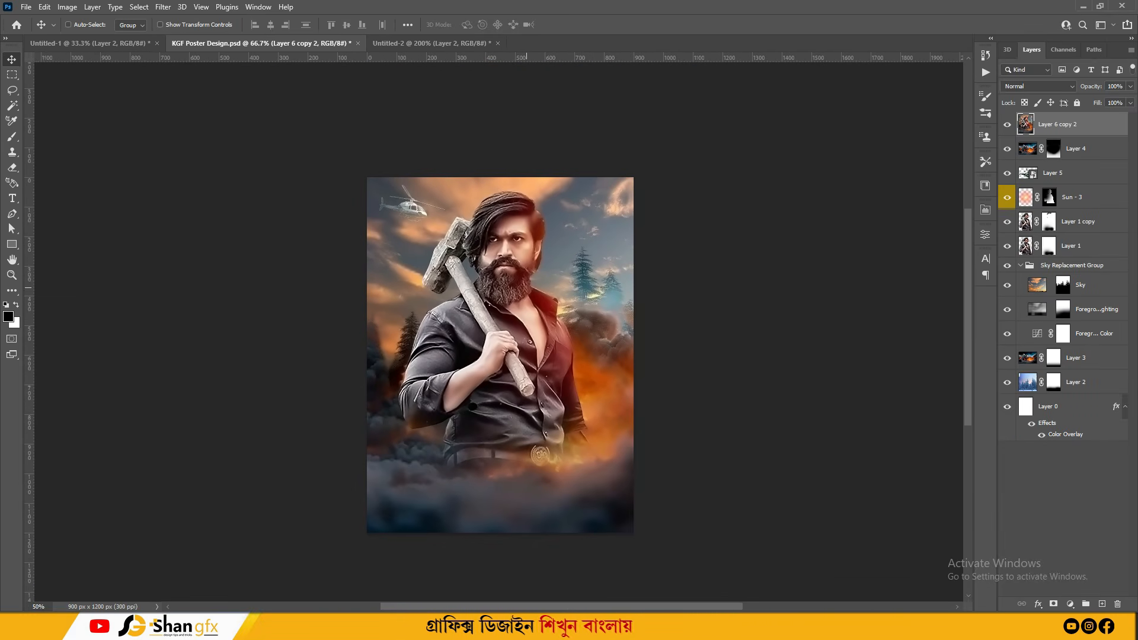
{"action": "left_click_drag", "start_coordinate": [526, 288], "coordinate": [498, 271]}
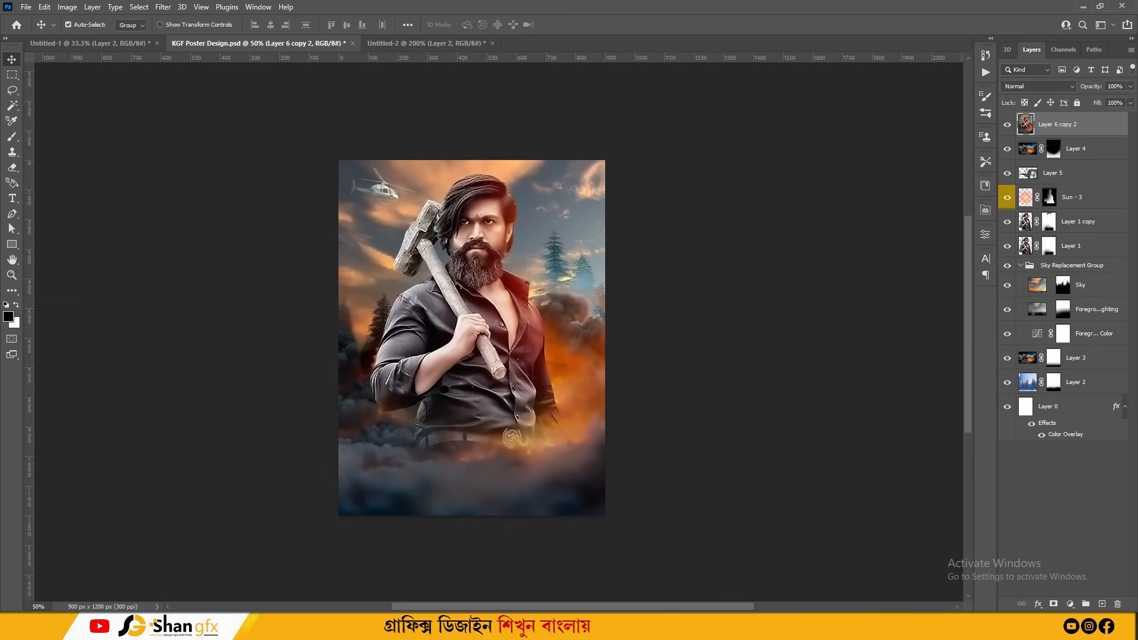
{"action": "key", "text": "ctrl+z"}
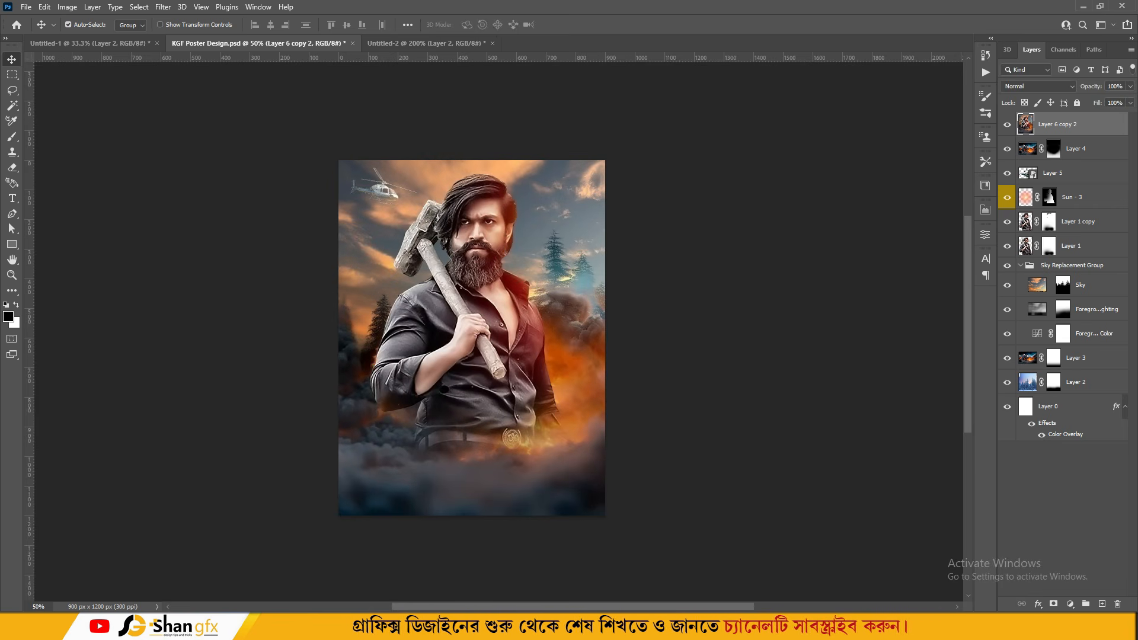
{"action": "key", "text": "b"}
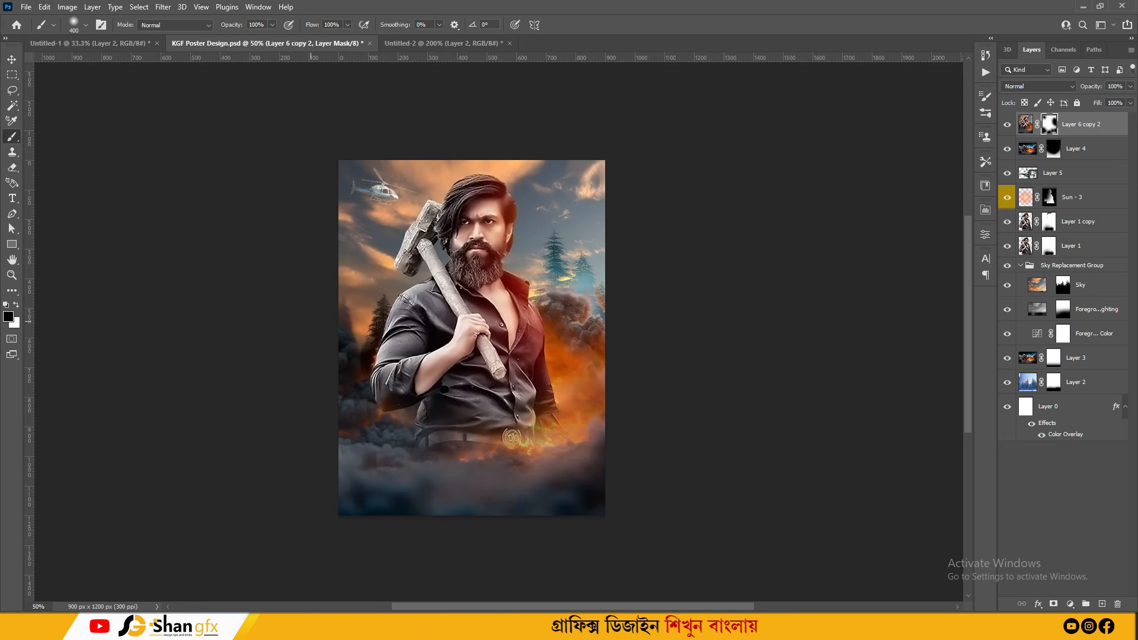
{"action": "key", "text": "v"}
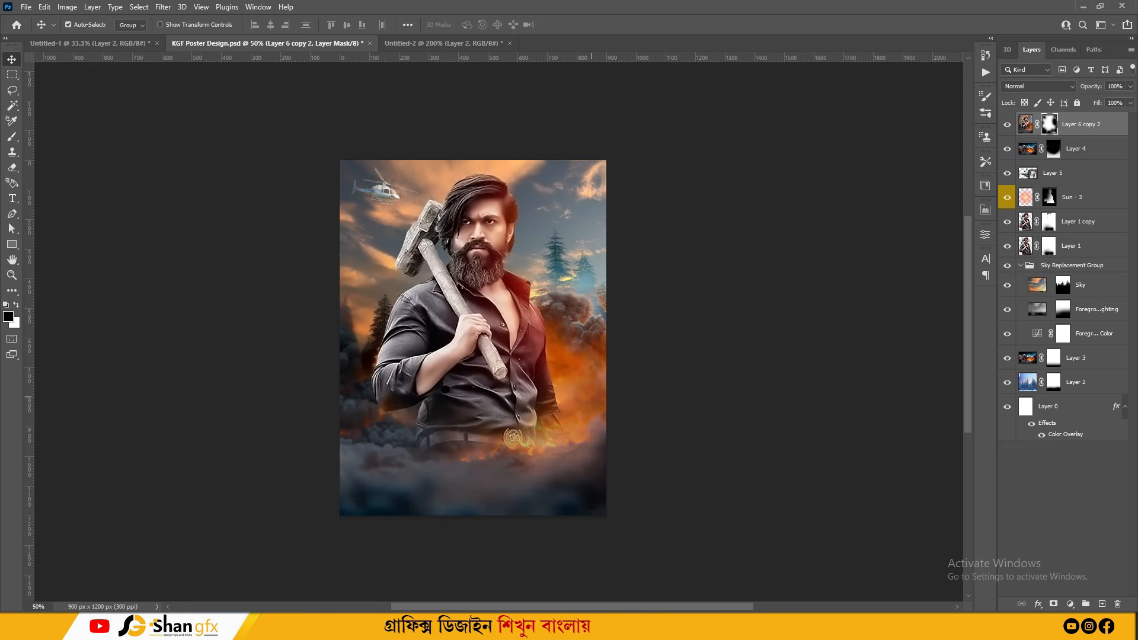
Add the white title text K.G.F across the man's waist in a heavy slanted font.
{"action": "key", "text": "ctrl+plus"}
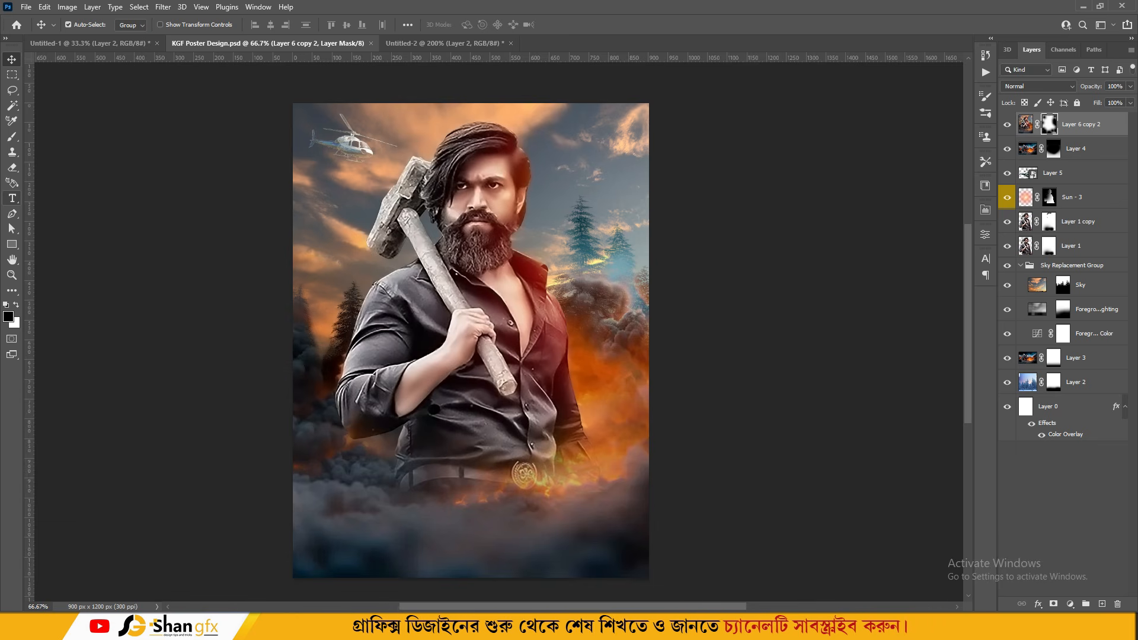
{"action": "left_click", "coordinate": [12, 198]}
{"action": "left_click", "coordinate": [403, 477]}
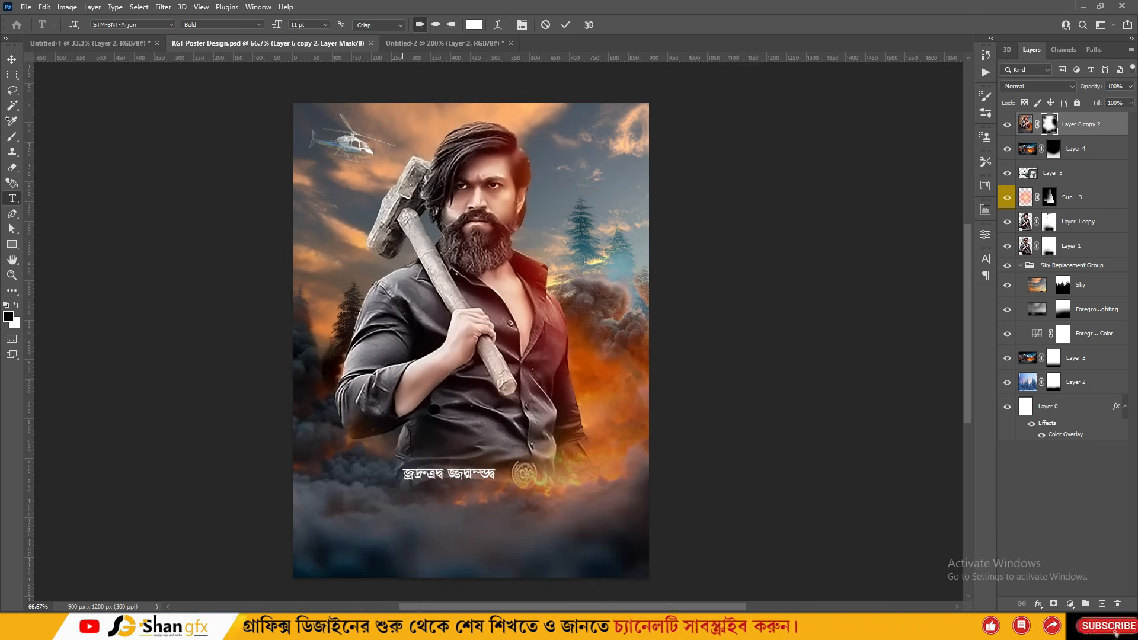
{"action": "type", "text": "অ"}
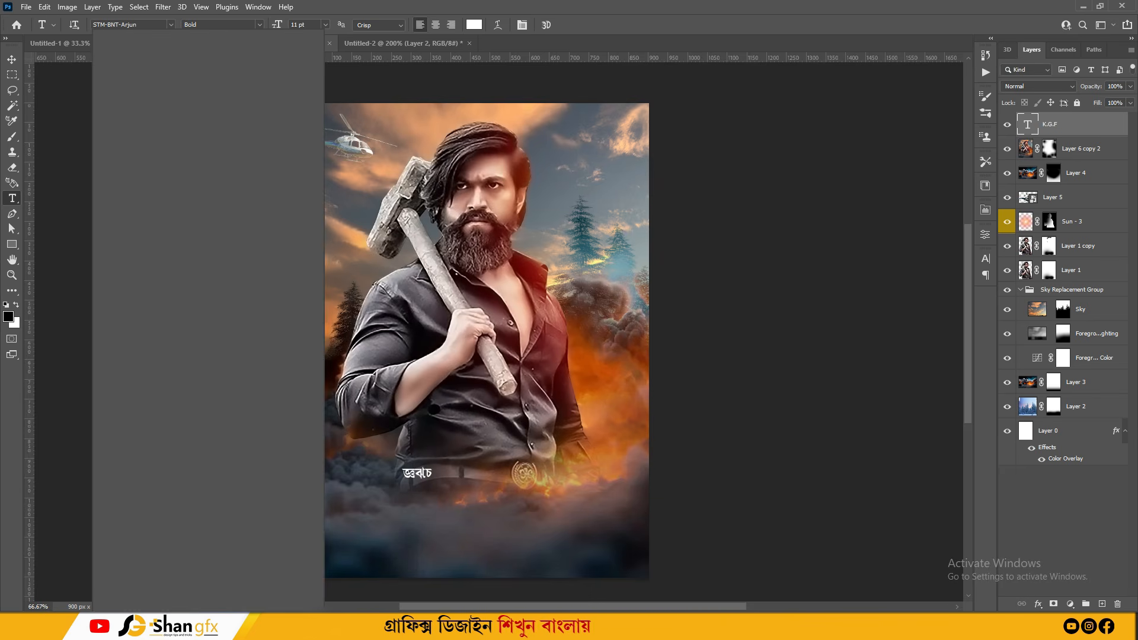
{"action": "left_click", "coordinate": [170, 24]}
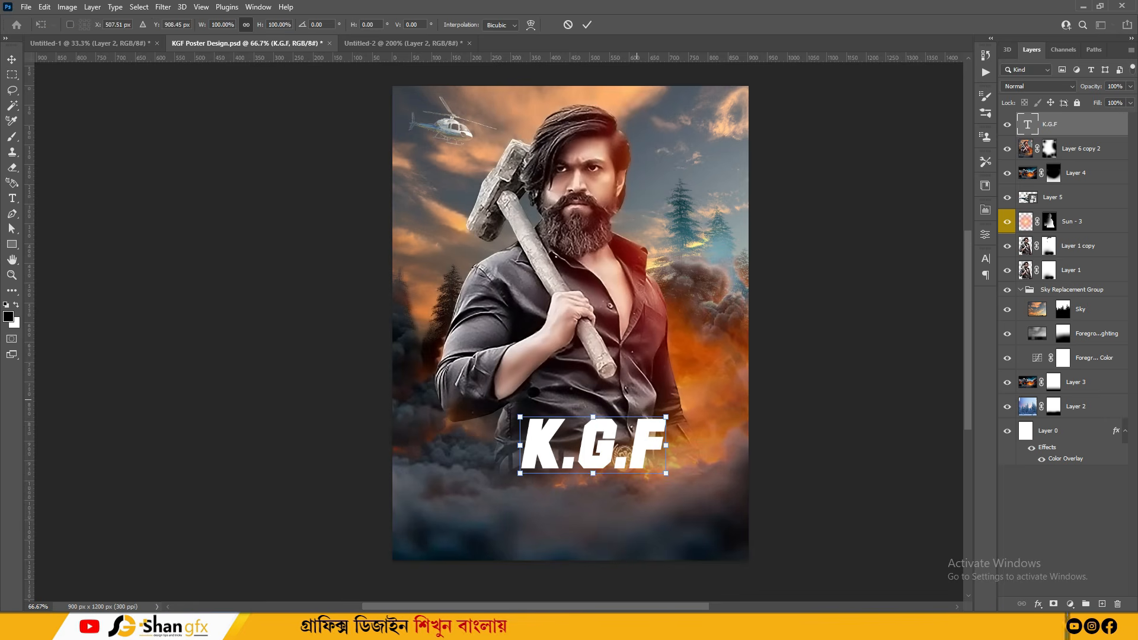
Scale the K.G.F title to about 170.6% and center it across the man's waist.
{"action": "left_click_drag", "start_coordinate": [649, 419], "coordinate": [699, 397]}
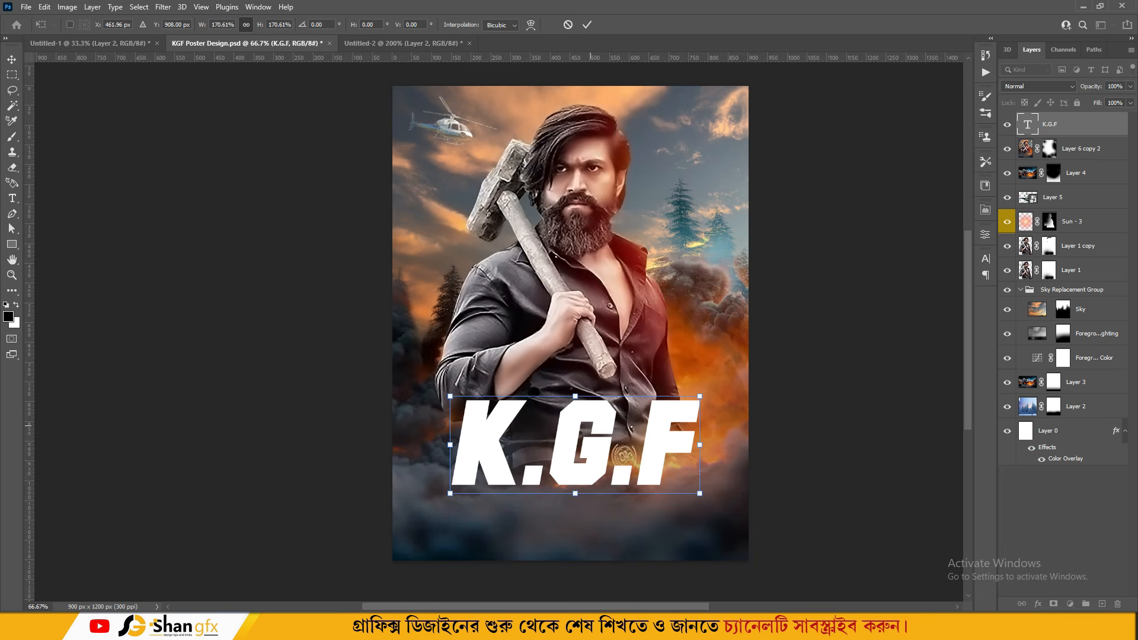
{"action": "left_click_drag", "start_coordinate": [588, 425], "coordinate": [593, 426]}
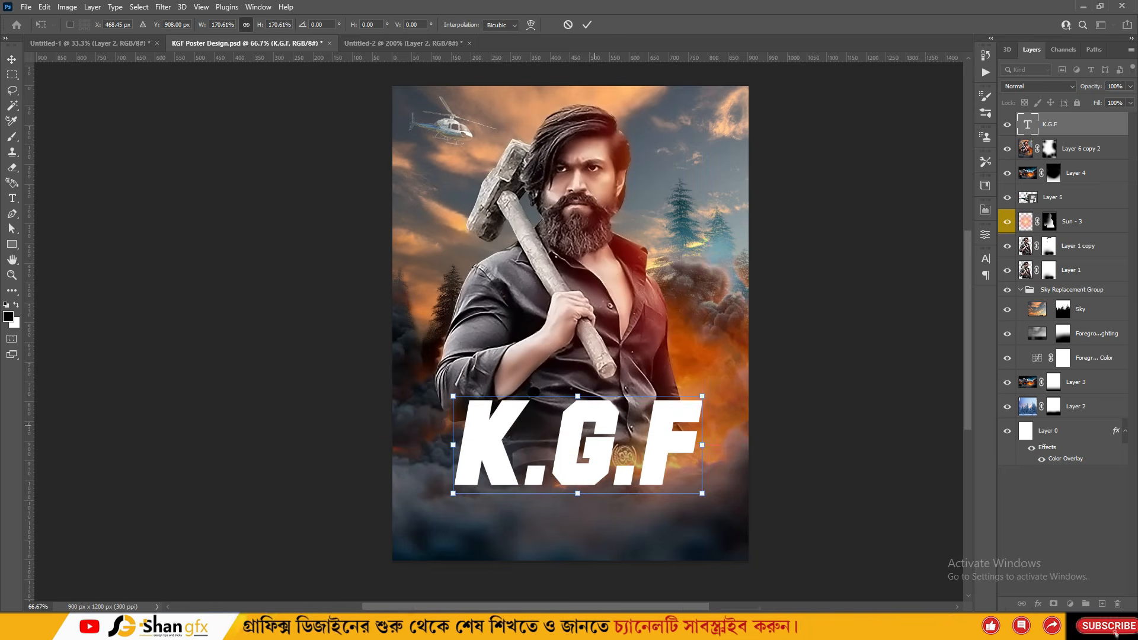
{"action": "key", "text": "Return"}
Convert the K.G.F text layer to a shape.
{"action": "key", "text": "ctrl+plus"}
{"action": "left_click_drag", "start_coordinate": [527, 433], "coordinate": [532, 272]}
{"action": "key", "text": "ctrl+plus"}
{"action": "key", "text": "l"}
{"action": "right_click", "coordinate": [1057, 124]}
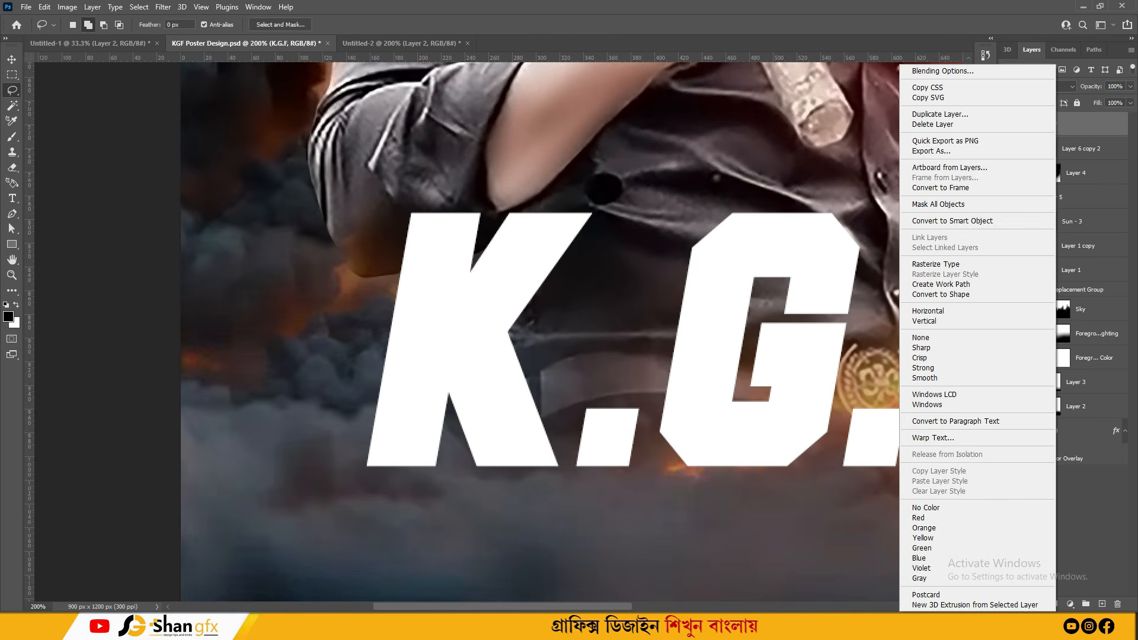
{"action": "left_click", "coordinate": [941, 284]}
Draw a vertical line about 261 px long through the letter K with the Line tool.
{"action": "right_click", "coordinate": [12, 244]}
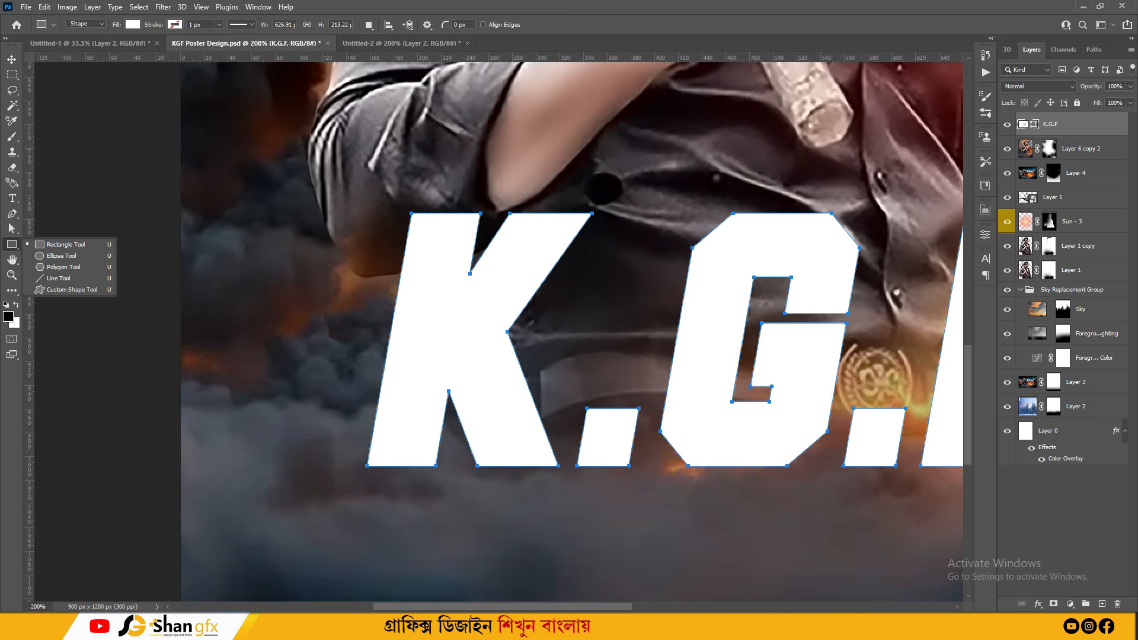
{"action": "left_click", "coordinate": [59, 282]}
{"action": "mouse_move", "coordinate": [492, 201]}
{"action": "left_mouse_down"}
{"action": "mouse_move", "coordinate": [466, 289]}
{"action": "mouse_move", "coordinate": [469, 451]}
{"action": "mouse_move", "coordinate": [415, 458]}
{"action": "mouse_move", "coordinate": [480, 485]}
{"action": "mouse_move", "coordinate": [491, 509]}
{"action": "left_mouse_up"}
Give the line no fill and a black 8 px stroke.
{"action": "left_click", "coordinate": [132, 24]}
{"action": "left_click", "coordinate": [64, 47]}
{"action": "left_click", "coordinate": [174, 24]}
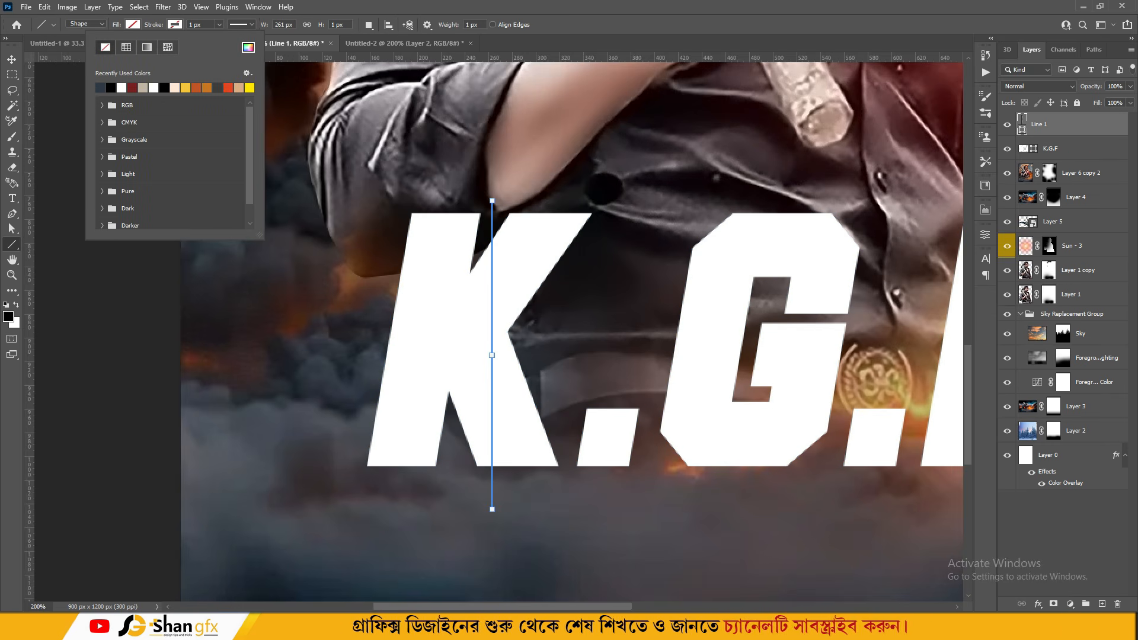
{"action": "left_click", "coordinate": [101, 88]}
{"action": "left_click_drag", "start_coordinate": [206, 25], "coordinate": [95, 39]}
{"action": "type", "text": "5"}
{"action": "key", "text": "Return"}
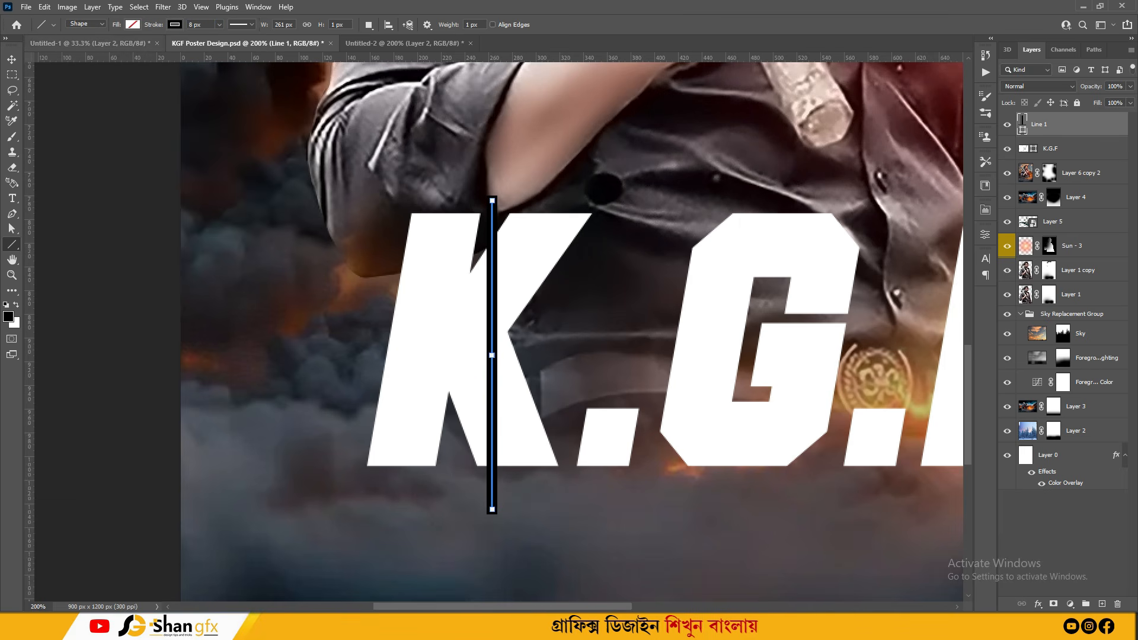
Rotate the line to follow the slant of the K's stem, fine-tuning it by 0.54°, and restore its opacity to 100%.
{"action": "key", "text": "v"}
{"action": "key", "text": "ctrl+t"}
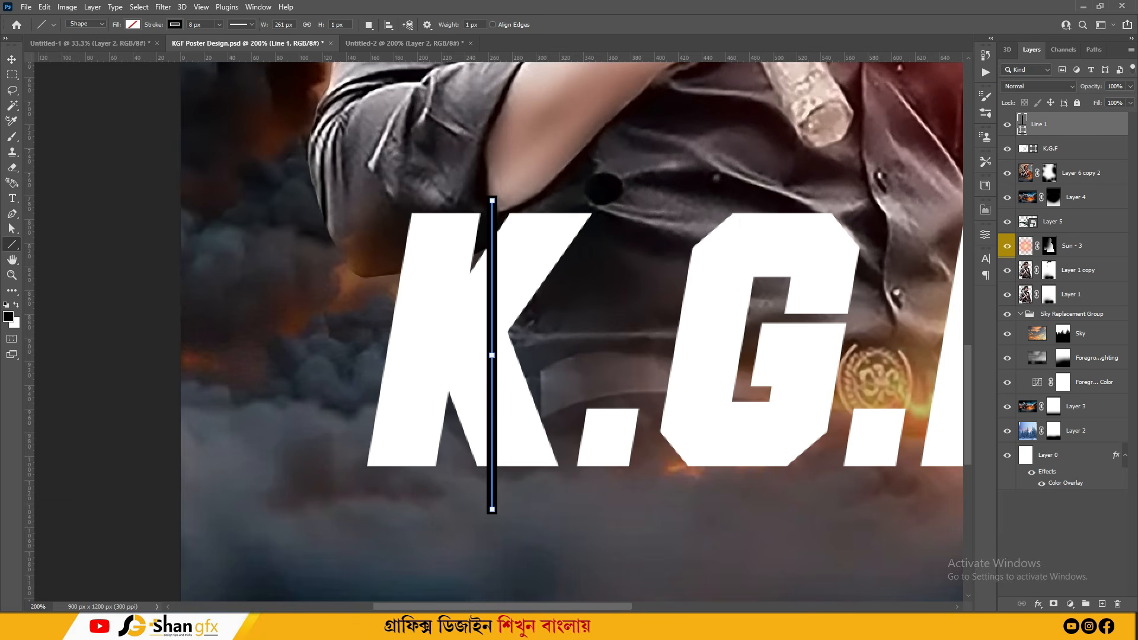
{"action": "left_click_drag", "start_coordinate": [513, 178], "coordinate": [486, 194]}
{"action": "key", "text": "Return"}
{"action": "key", "text": "ctrl+plus"}
{"action": "key", "text": "ctrl+t"}
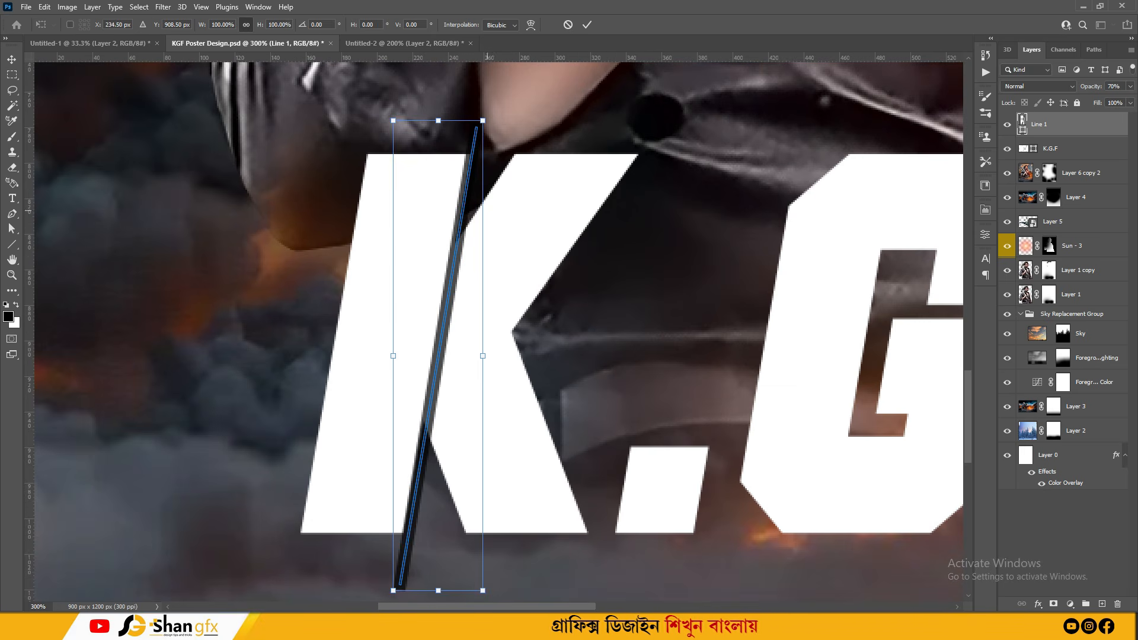
{"action": "left_click_drag", "start_coordinate": [504, 94], "coordinate": [506, 92]}
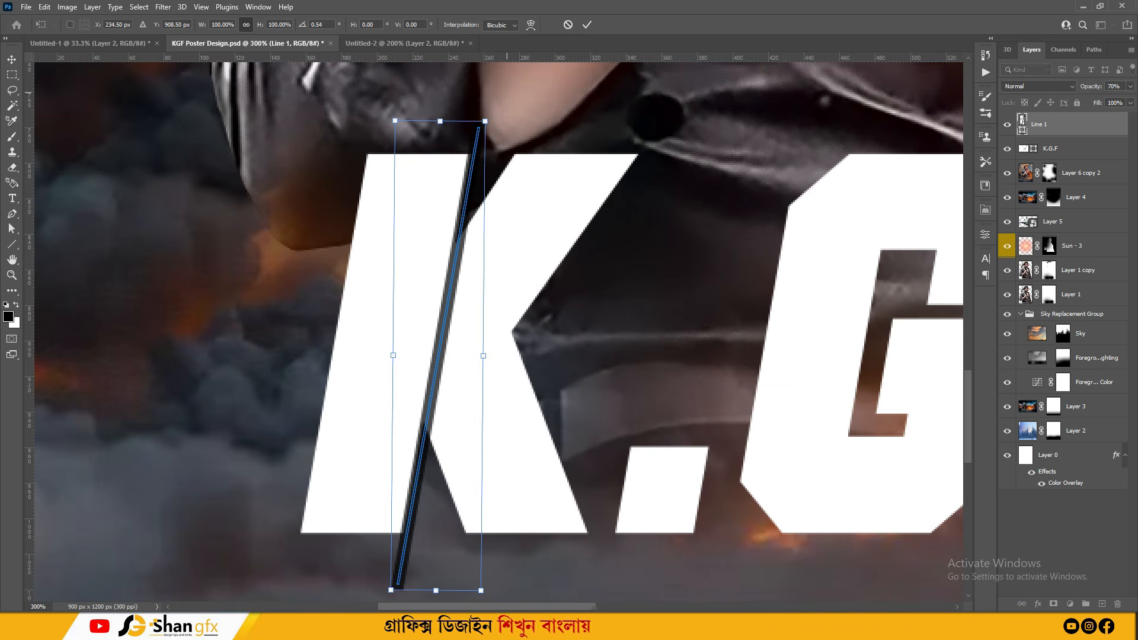
{"action": "key", "text": "Return"}
{"action": "key", "text": "0"}
Duplicate the slanted black line onto the letters G and F.
{"action": "left_click_drag", "start_coordinate": [483, 332], "coordinate": [802, 342], "text": "alt"}
{"action": "left_click_drag", "start_coordinate": [802, 342], "coordinate": [663, 358]}
{"action": "left_click_drag", "start_coordinate": [702, 358], "coordinate": [795, 324]}
Merge the three slanted line layers into one shape layer.
{"action": "left_click", "coordinate": [1067, 148], "text": "ctrl"}
{"action": "left_click", "coordinate": [1067, 173], "text": "ctrl"}
{"action": "key", "text": "ctrl+e"}
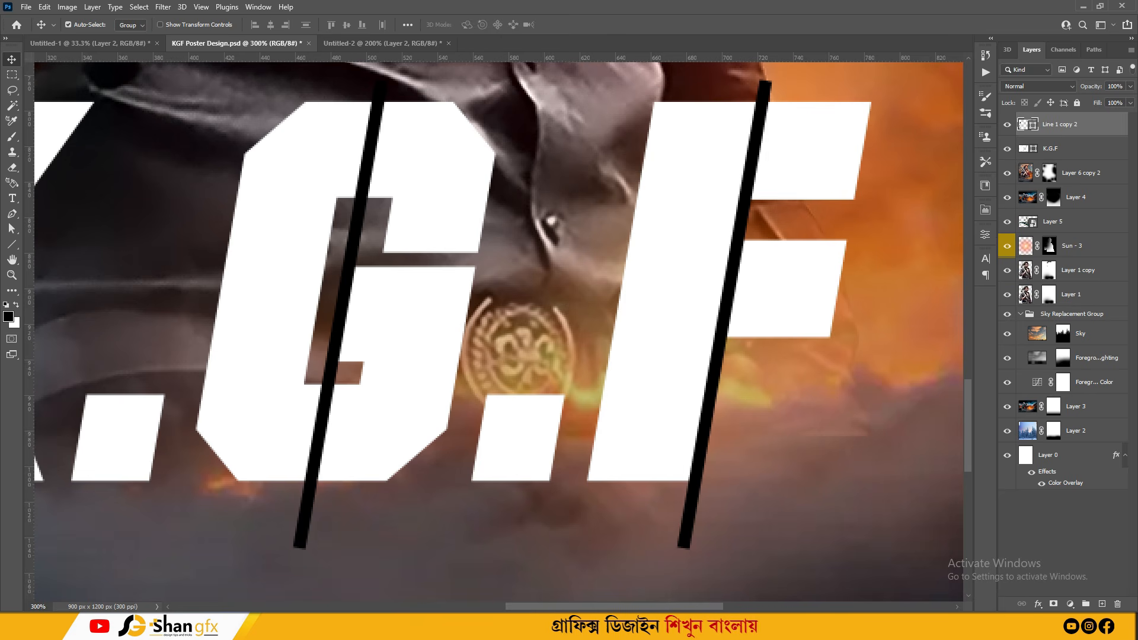
{"action": "key", "text": "ctrl+minus"}
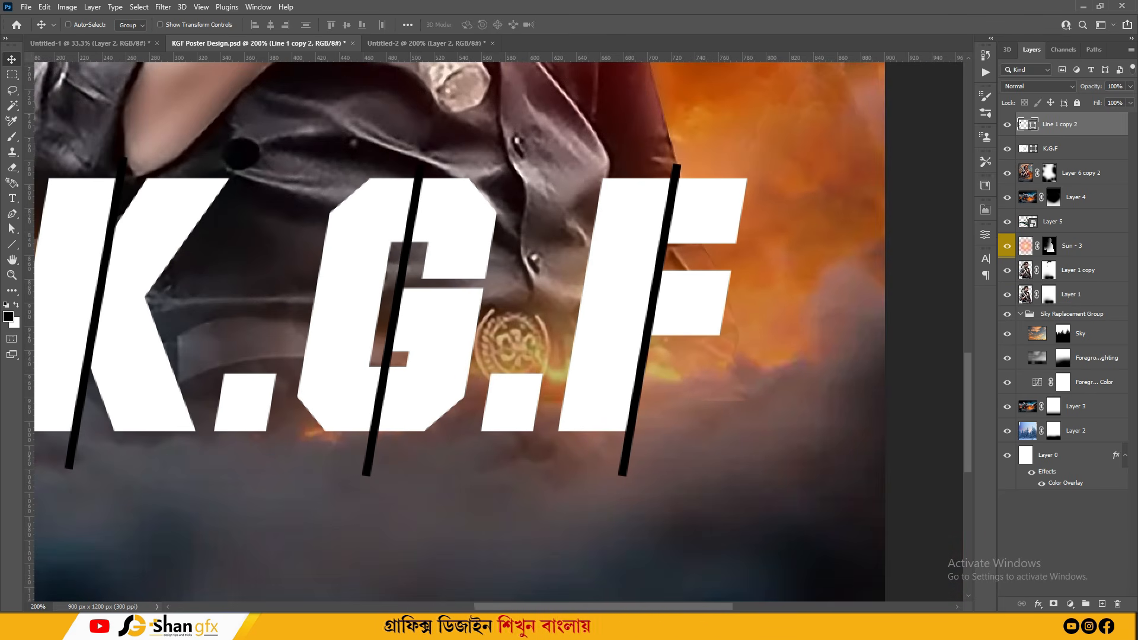
Rasterize the slanted line shapes by merging them with a new empty layer.
{"action": "left_click", "coordinate": [1102, 604]}
{"action": "left_click", "coordinate": [1067, 149], "text": "ctrl"}
{"action": "key", "text": "ctrl+e"}
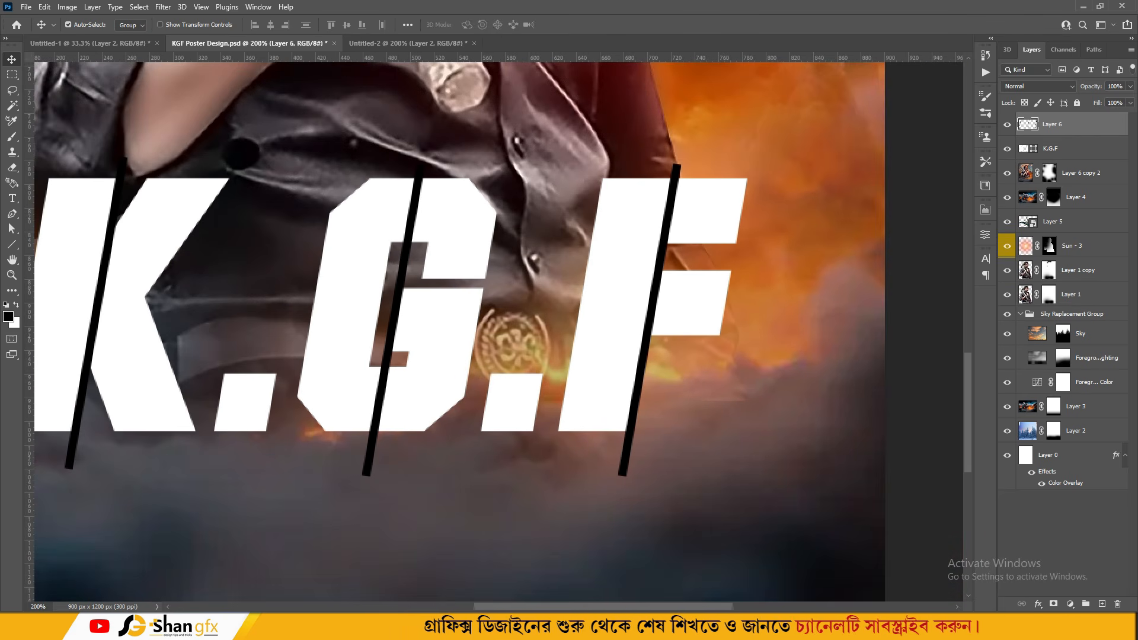
Cut the slanted slits out of the K.G.F title with a layer mask made from the lines, and delete the line layer.
{"action": "left_click", "coordinate": [1027, 123], "text": "ctrl"}
{"action": "left_click", "coordinate": [1007, 123]}
{"action": "left_click", "coordinate": [1067, 148]}
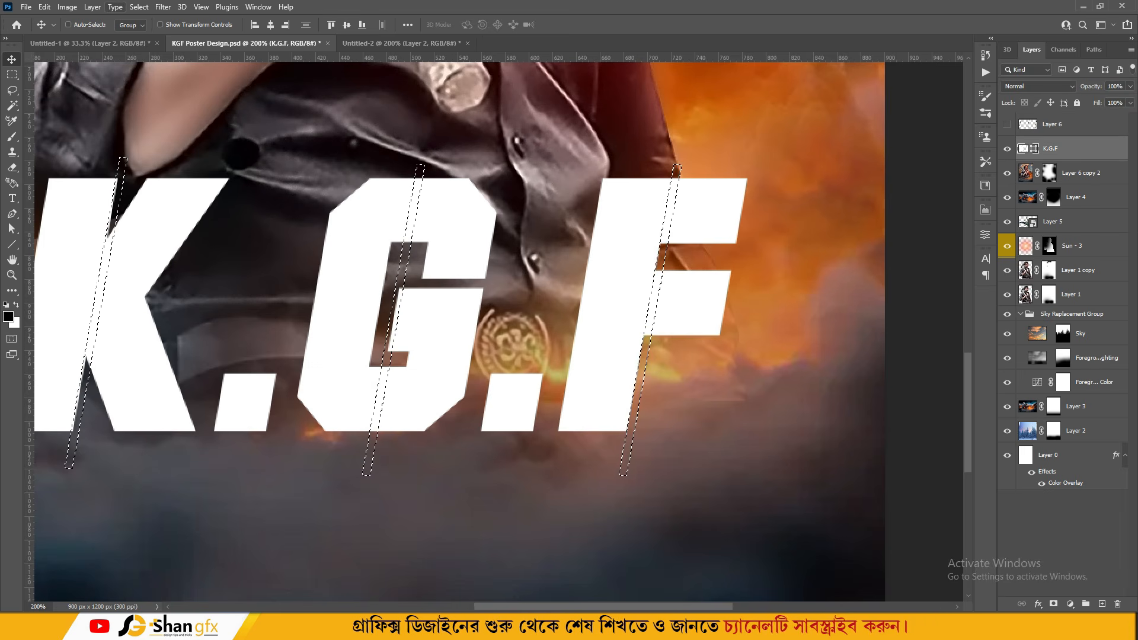
{"action": "key", "text": "ctrl+shift+i"}
{"action": "left_click", "coordinate": [1053, 604]}
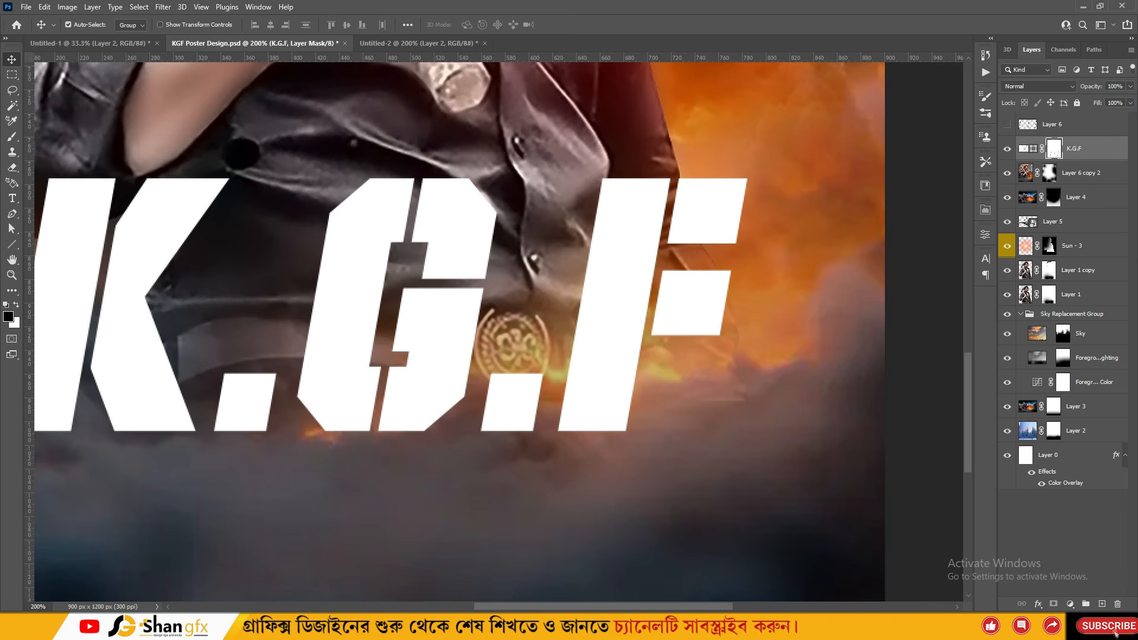
{"action": "left_click", "coordinate": [1053, 125]}
{"action": "key", "text": "Delete"}
{"action": "key", "text": "ctrl+minus"}
{"action": "left_click_drag", "start_coordinate": [524, 318], "coordinate": [586, 338]}
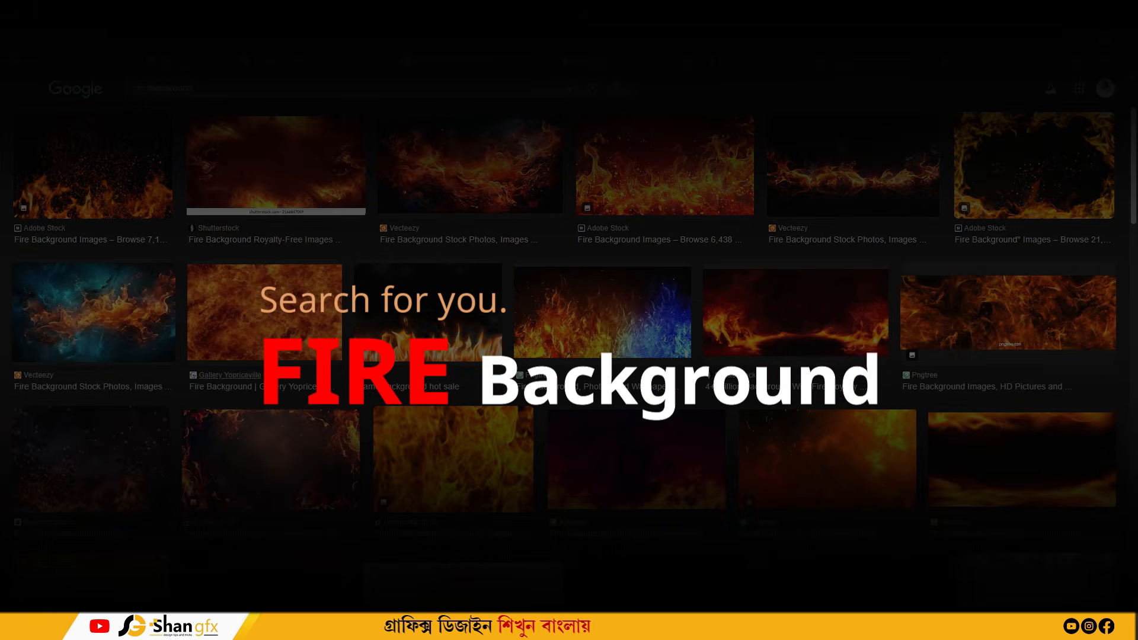
Copy a fire background image from the Google results in the browser and paste it into the poster, clipped to the K.G.F title.
{"action": "right_click", "coordinate": [892, 211]}
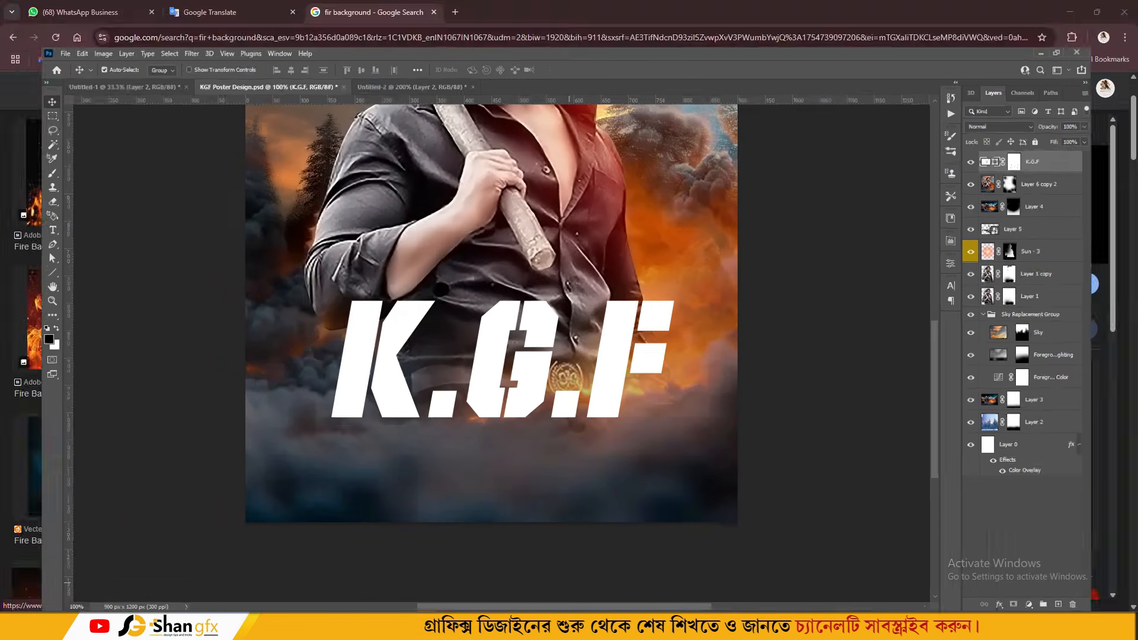
{"action": "key", "text": "ctrl+v"}
{"action": "key", "text": "ctrl+alt+g"}
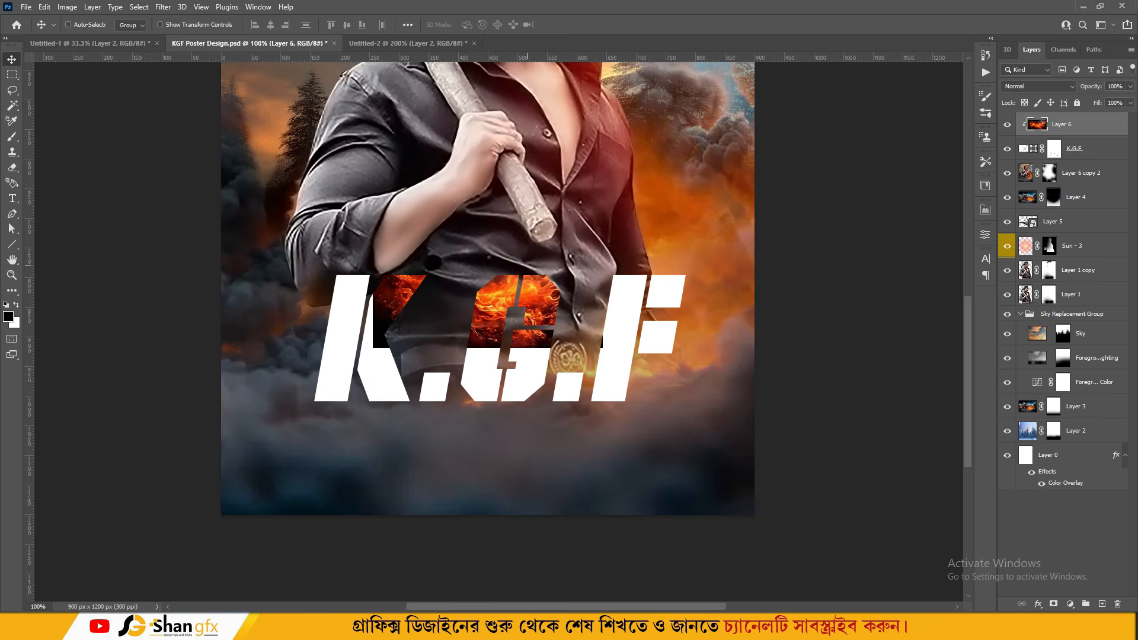
Resize and move the fire image so that it covers all the letters of the K.G.F title.
{"action": "key", "text": "ctrl+t"}
{"action": "left_click_drag", "start_coordinate": [702, 177], "coordinate": [660, 286]}
{"action": "key", "text": "Return"}
{"action": "key", "text": "ctrl+minus"}
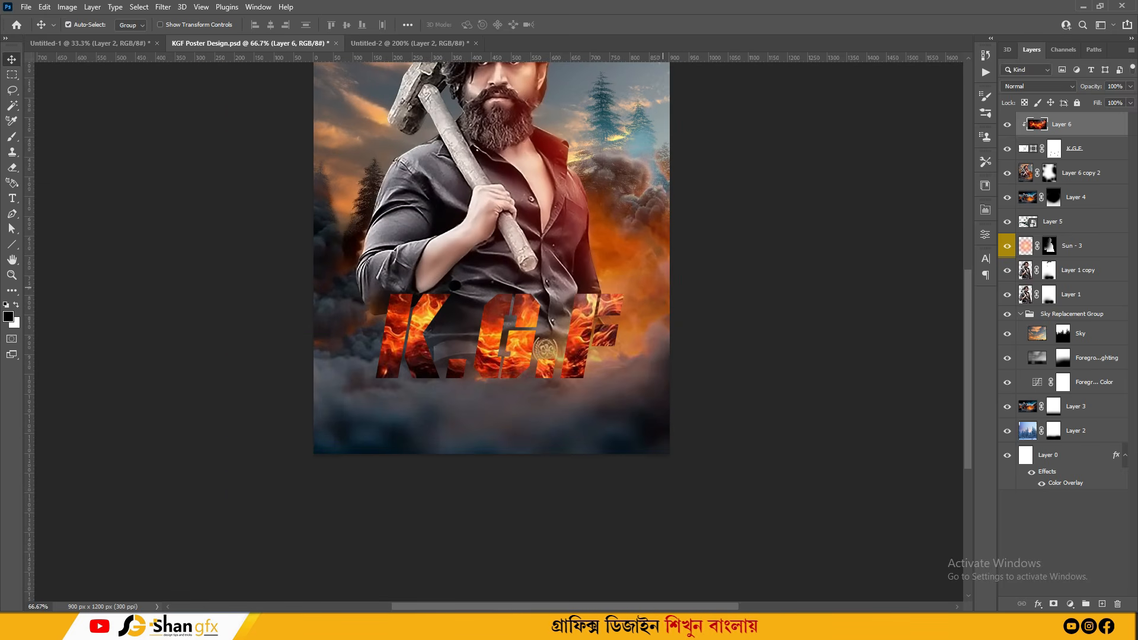
{"action": "left_click", "coordinate": [1038, 604]}
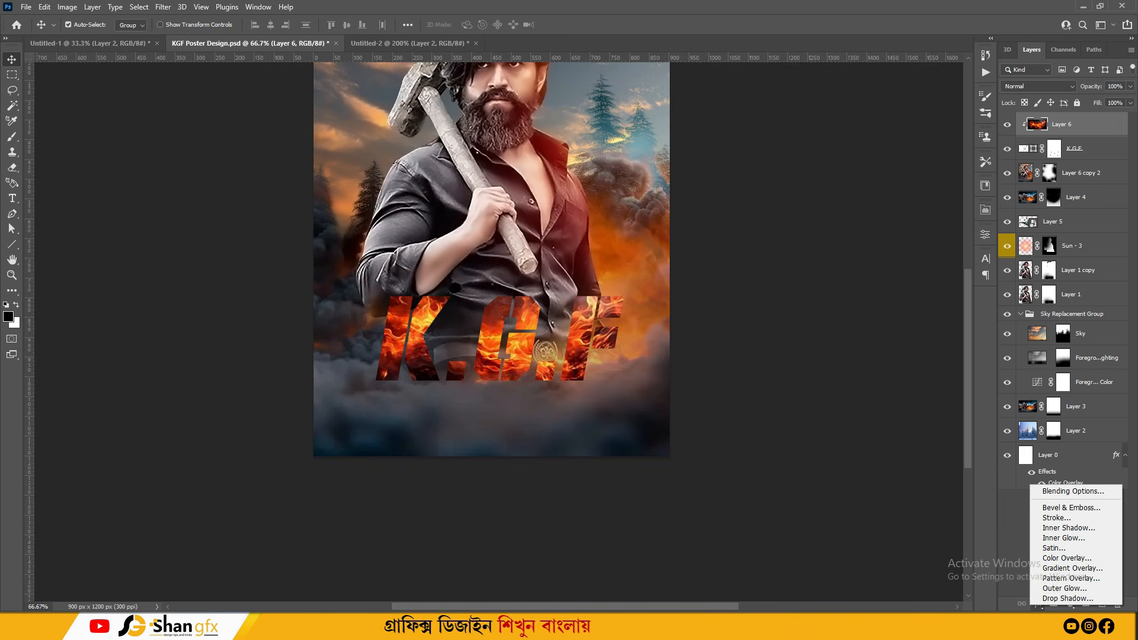
{"action": "key", "text": "Escape"}
{"action": "key", "text": "ctrl+plus"}
{"action": "left_click_drag", "start_coordinate": [568, 361], "coordinate": [559, 362]}
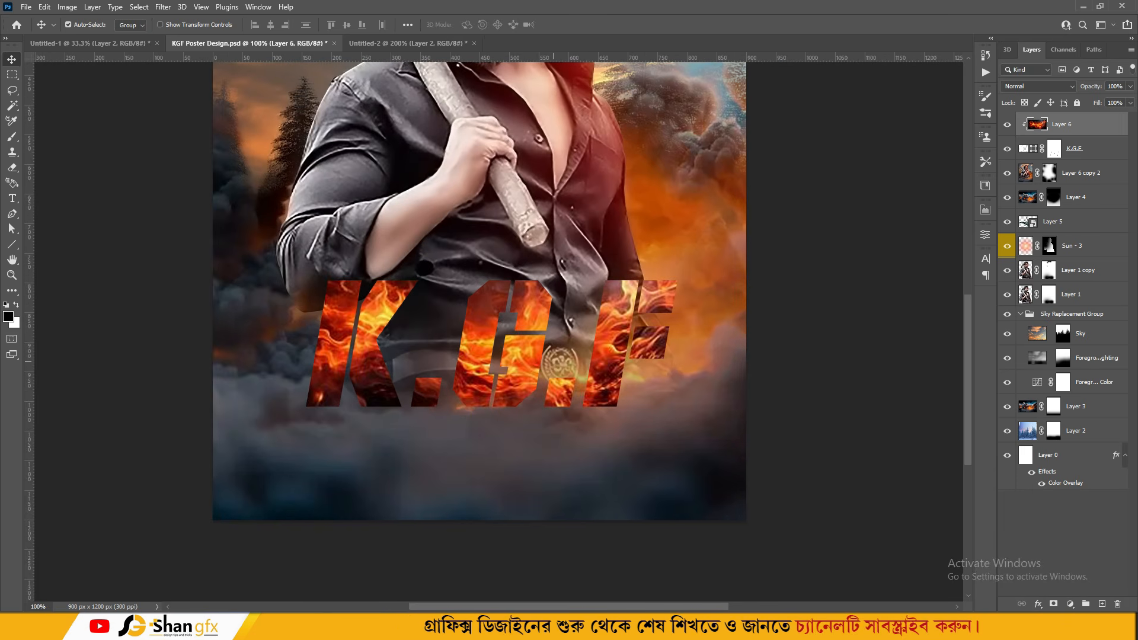
Duplicate the K.G.F title shape and place one copy above the fire image layer.
{"action": "left_click", "coordinate": [1098, 149]}
{"action": "key", "text": "ctrl+j"}
{"action": "left_click_drag", "start_coordinate": [1097, 174], "coordinate": [1098, 115]}
Give the upper K.G.F shape no fill and a white 2 px stroke.
{"action": "left_click", "coordinate": [132, 25]}
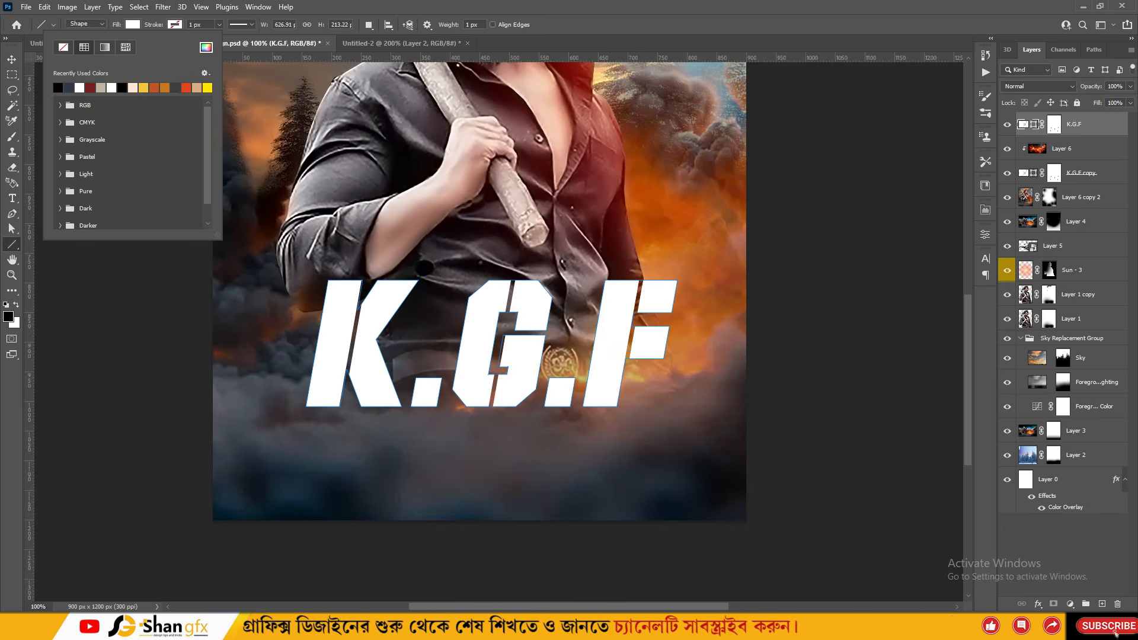
{"action": "left_click", "coordinate": [63, 48]}
{"action": "left_click", "coordinate": [175, 25]}
{"action": "left_click", "coordinate": [199, 24]}
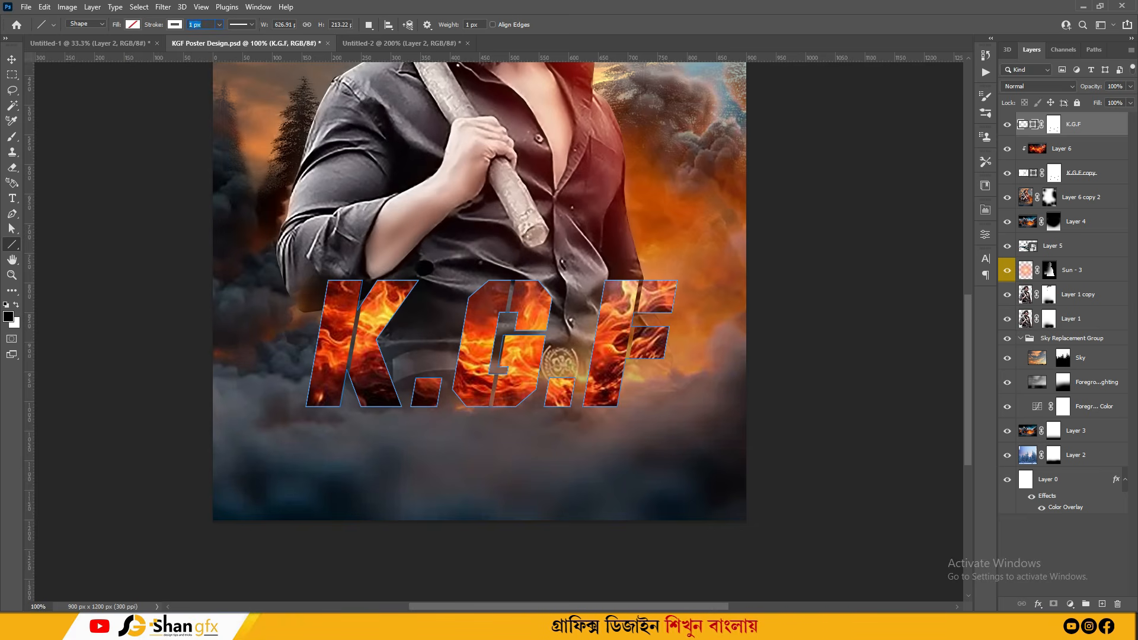
{"action": "type", "text": "6"}
{"action": "key", "text": "Return"}
{"action": "type", "text": "2"}
{"action": "key", "text": "Return"}
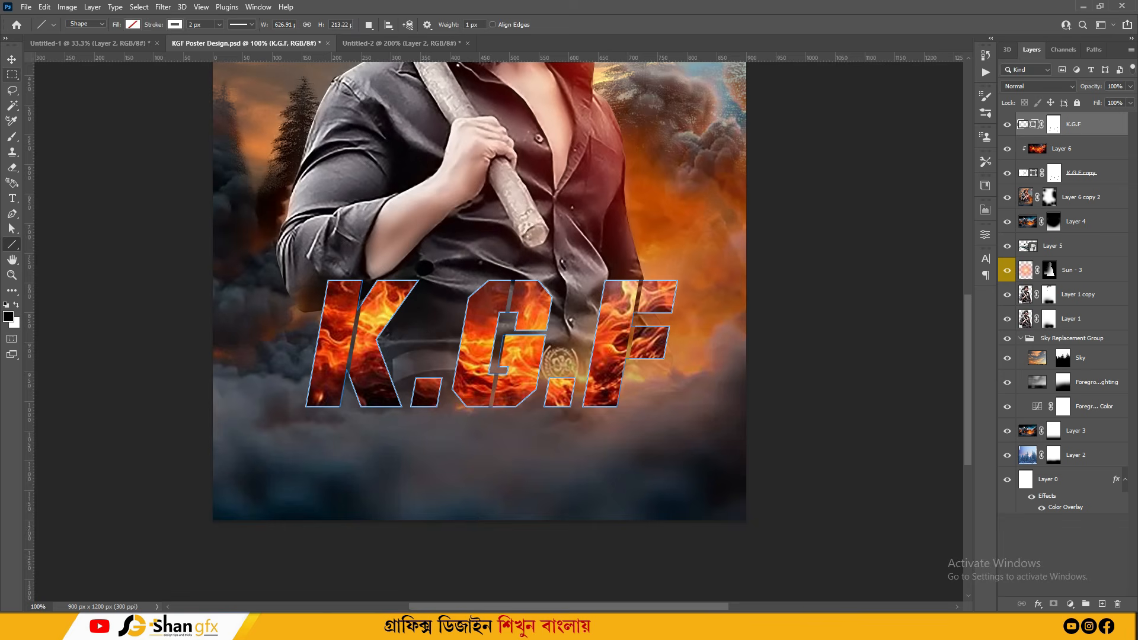
{"action": "key", "text": "v"}
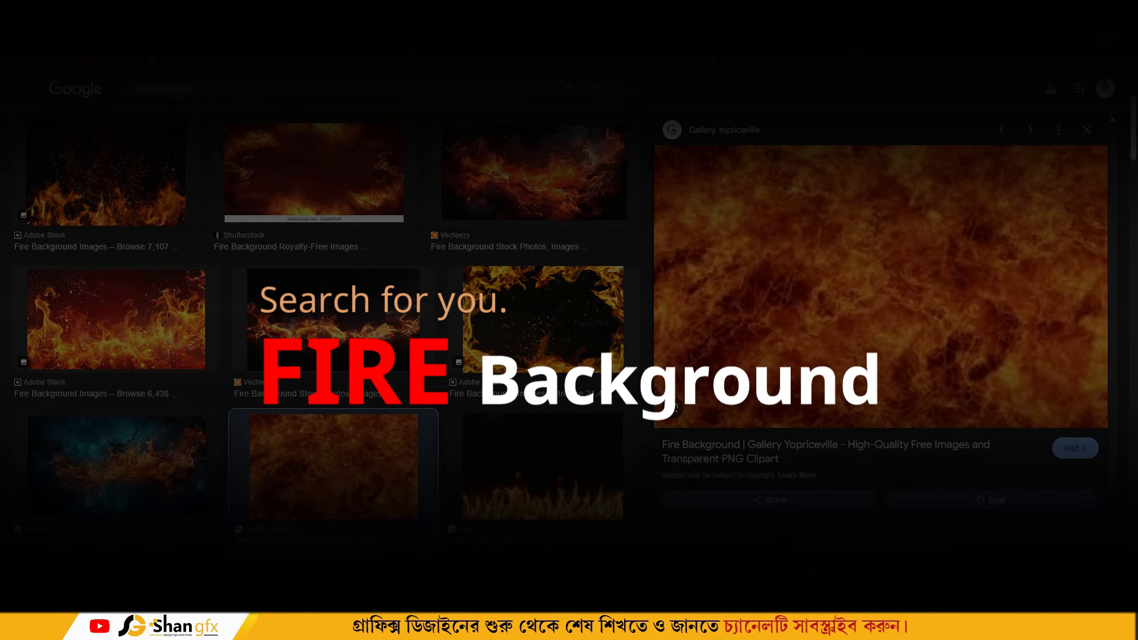
Copy the Gallery Yopriceville fire background from the browser and paste it into the poster, clipped to the K.G.F outline.
{"action": "right_click", "coordinate": [836, 257]}
{"action": "right_click", "coordinate": [797, 244]}
{"action": "left_click", "coordinate": [836, 436]}
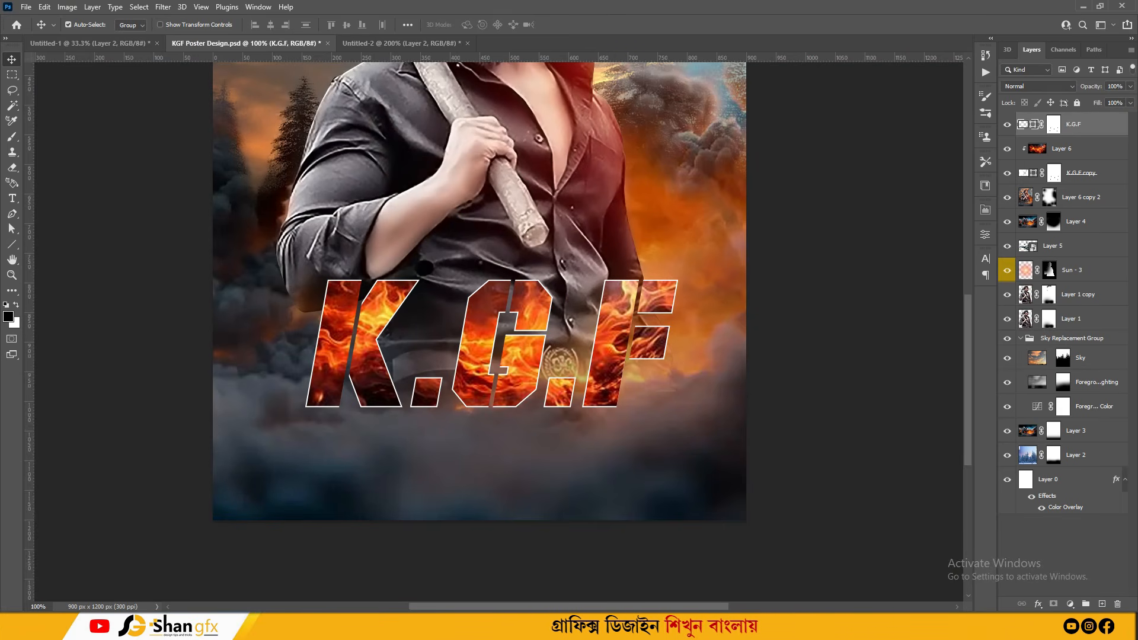
{"action": "key", "text": "ctrl+v"}
{"action": "key", "text": "ctrl+alt+g"}
Move the second fire image over the title and scale it to about 80%.
{"action": "key", "text": "ctrl+t"}
{"action": "left_click_drag", "start_coordinate": [494, 200], "coordinate": [469, 371]}
{"action": "key", "text": "ctrl+minus"}
{"action": "left_click_drag", "start_coordinate": [810, 173], "coordinate": [749, 211]}
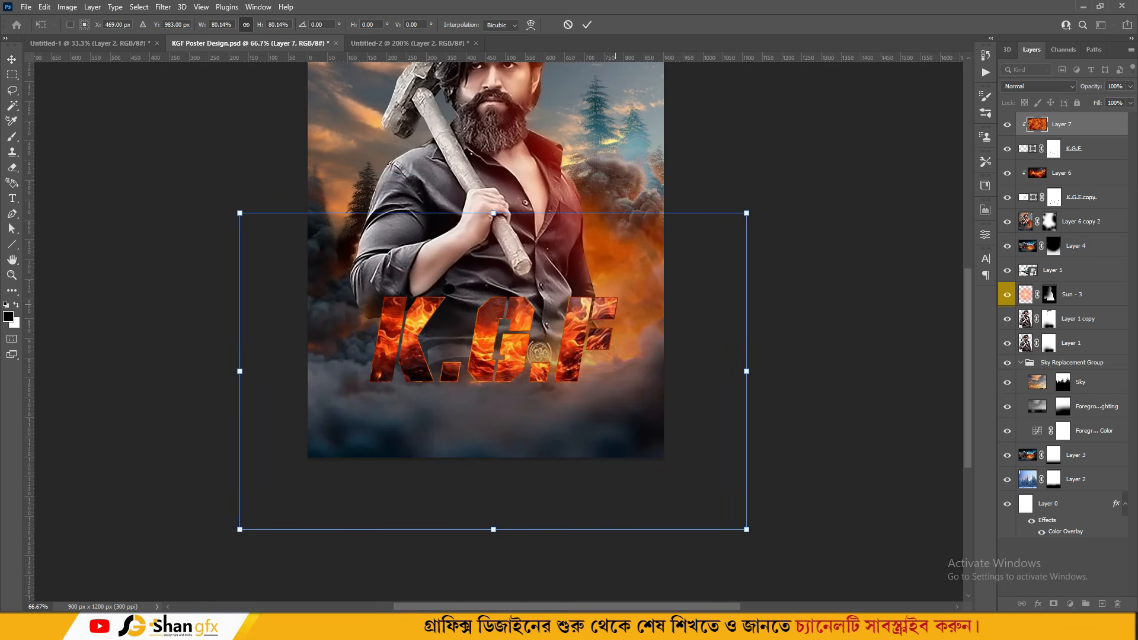
{"action": "key", "text": "Return"}
{"action": "key", "text": "ctrl+plus"}
Brighten the outline's fire image with Levels, using midtones 0.97 and white input 171.
{"action": "key", "text": "ctrl+l"}
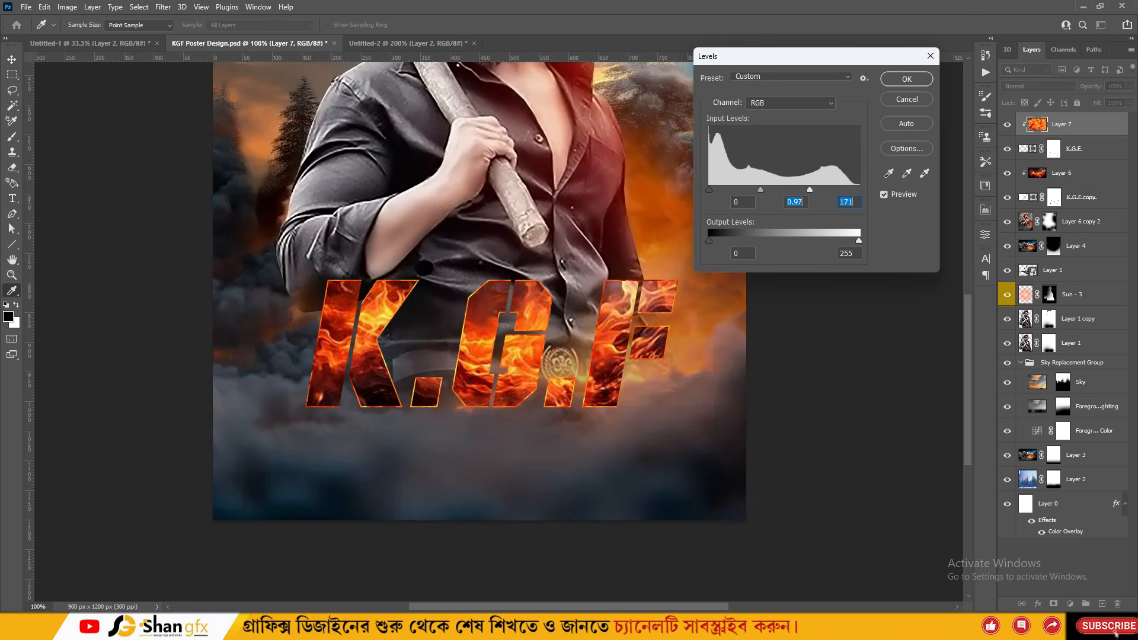
{"action": "key", "text": "Return"}
{"action": "key", "text": "v"}
{"action": "key", "text": "ctrl+minus"}
{"action": "key", "text": "ctrl+plus"}
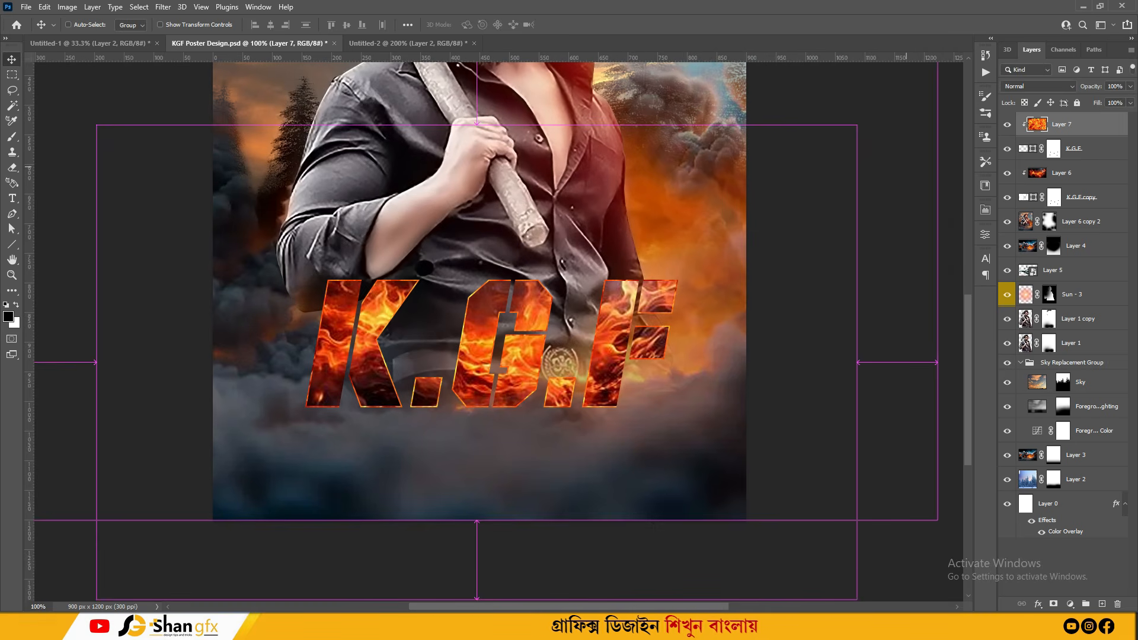
{"action": "key", "text": "ctrl+plus"}
{"action": "key", "text": "ctrl+minus"}
{"action": "left_click_drag", "start_coordinate": [481, 344], "coordinate": [479, 337]}
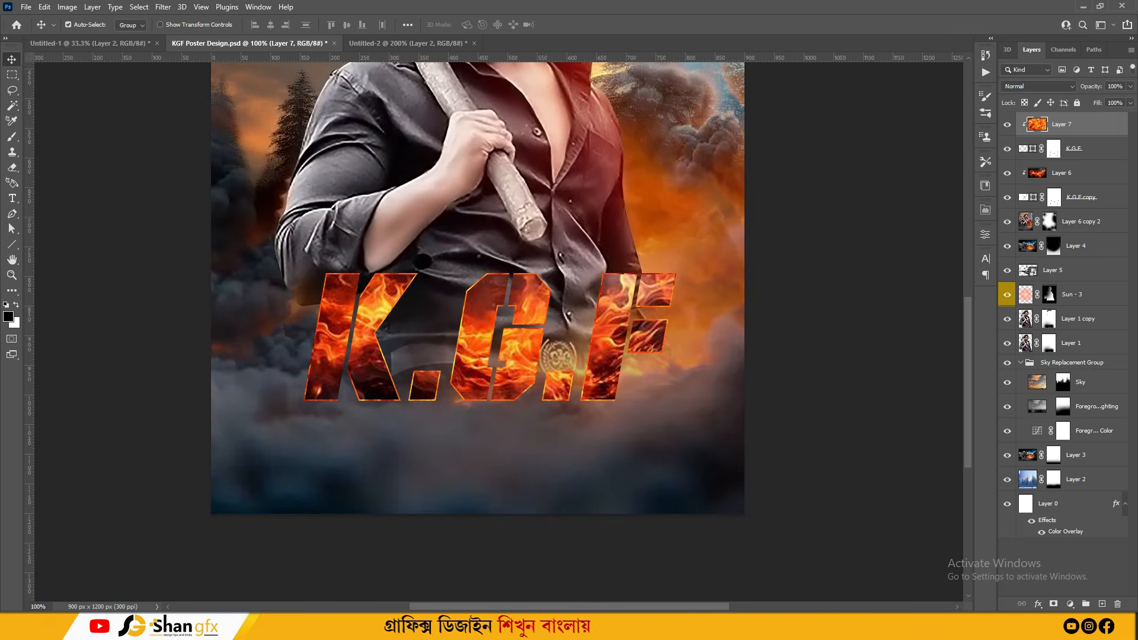
Add a black drop shadow to the filled title shape with a 7 px distance, and increase its opacity, spread and size.
{"action": "left_click", "coordinate": [1081, 197]}
{"action": "left_click", "coordinate": [1038, 604]}
{"action": "left_click", "coordinate": [1061, 626]}
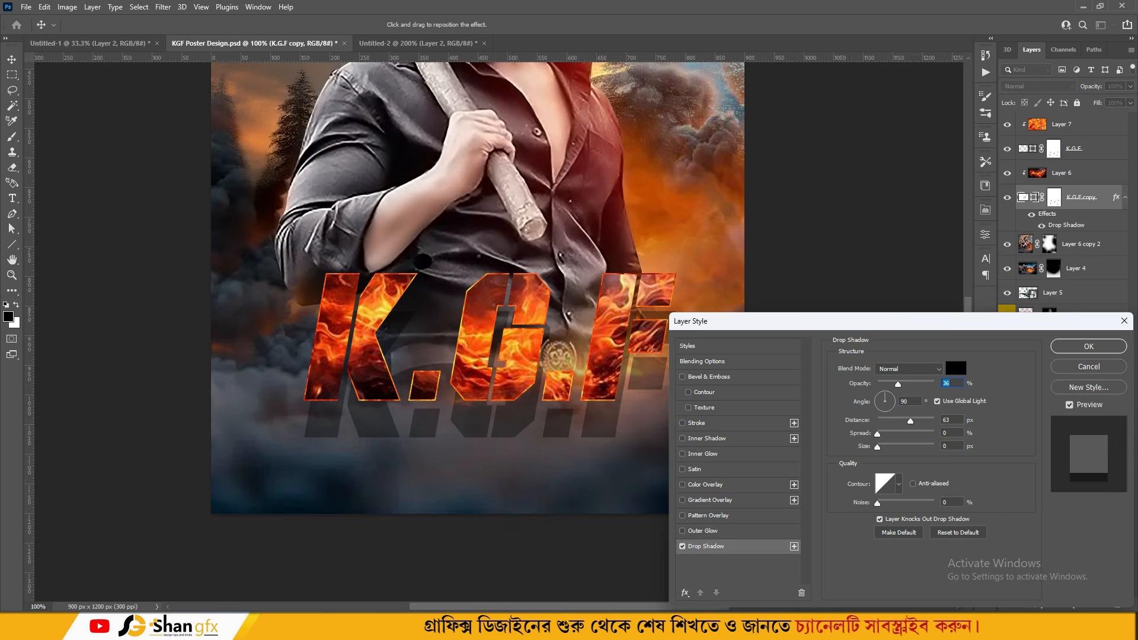
{"action": "left_click_drag", "start_coordinate": [909, 420], "coordinate": [883, 435]}
{"action": "left_click_drag", "start_coordinate": [877, 447], "coordinate": [890, 447]}
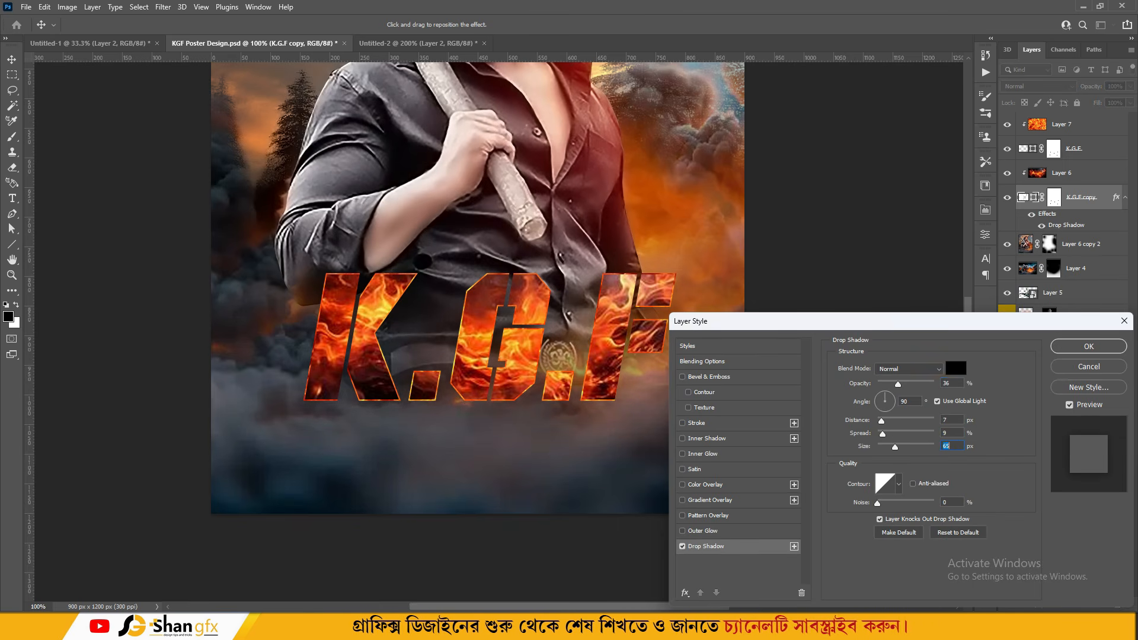
{"action": "left_click_drag", "start_coordinate": [898, 385], "coordinate": [932, 385]}
{"action": "left_click_drag", "start_coordinate": [883, 434], "coordinate": [899, 447]}
{"action": "key", "text": "Return"}
Group the K.G.F fill and outline shapes together with their clipped fire images.
{"action": "key", "text": "ctrl+minus"}
{"action": "key", "text": "ctrl+minus"}
{"action": "left_click_drag", "start_coordinate": [836, 368], "coordinate": [850, 430]}
{"action": "left_click", "coordinate": [593, 285], "text": "ctrl"}
{"action": "left_click", "coordinate": [739, 278], "text": "ctrl"}
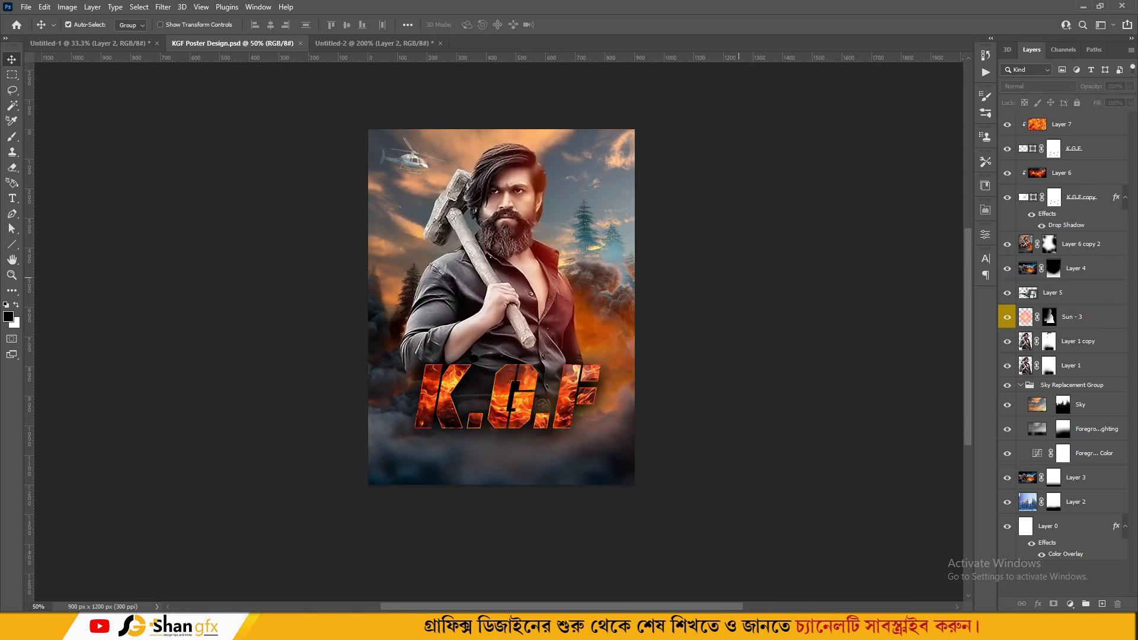
{"action": "key", "text": "ctrl+plus"}
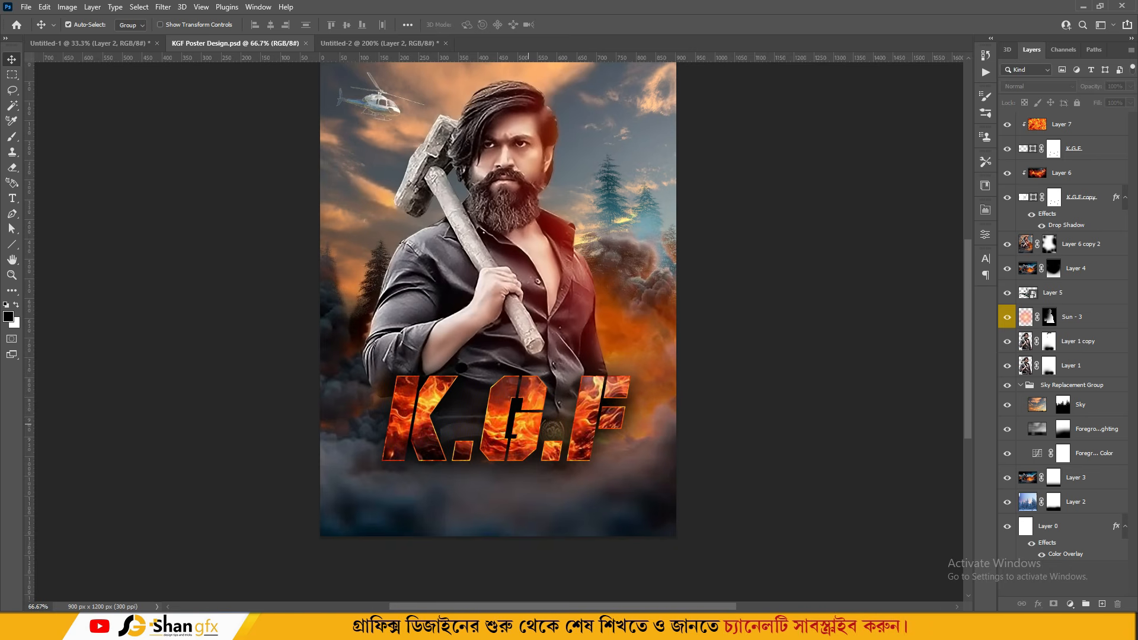
{"action": "left_click", "coordinate": [528, 436], "text": "ctrl"}
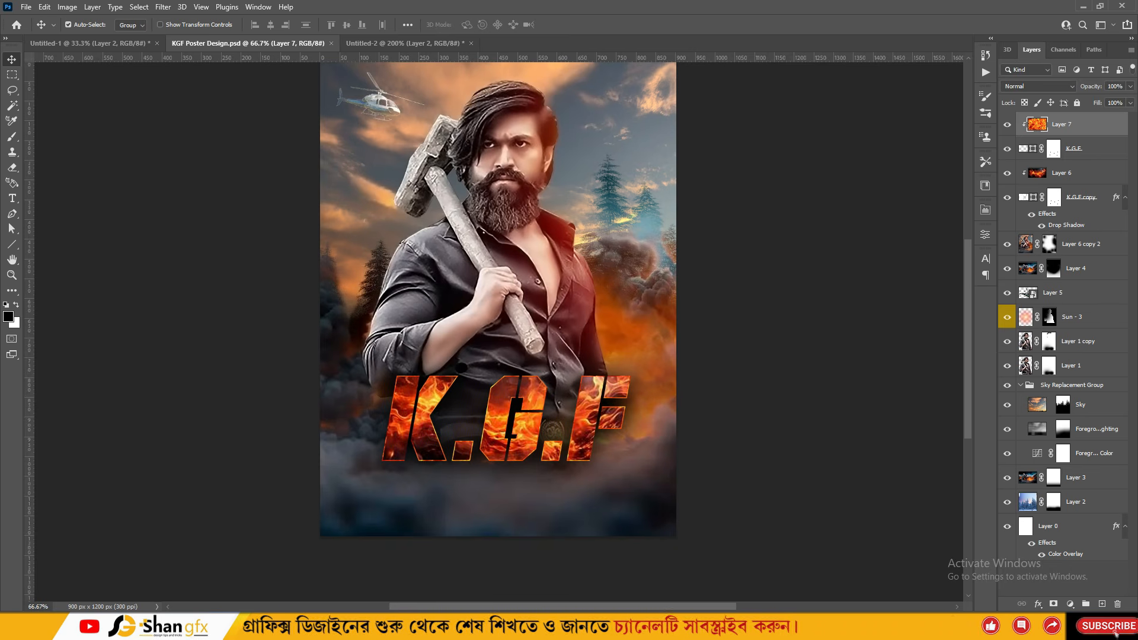
{"action": "left_click", "coordinate": [1081, 197], "text": "shift"}
{"action": "key", "text": "ctrl+g"}
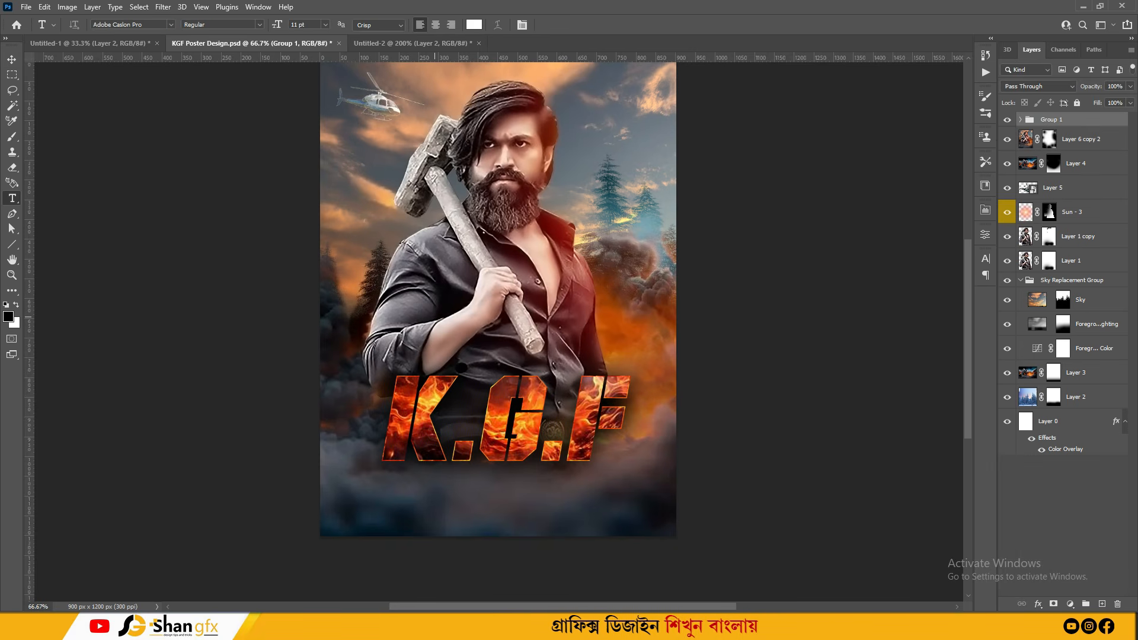
Add the text CHAPTER 2, enlarge it and place it across the K.G.F title.
{"action": "left_click", "coordinate": [445, 315]}
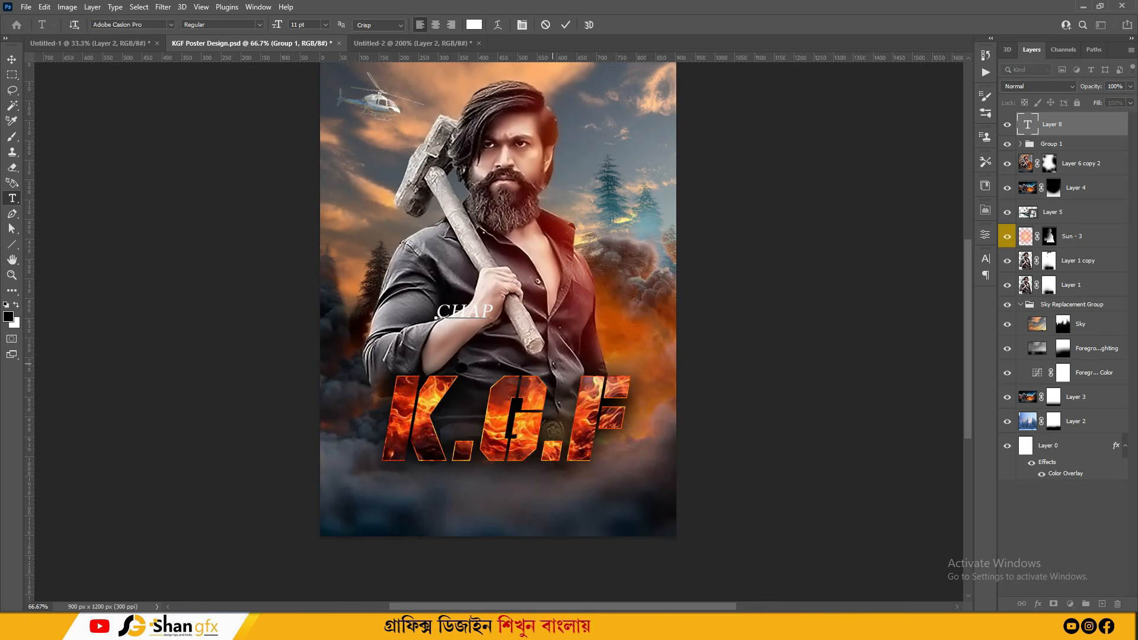
{"action": "type", "text": "CHAPTER 2"}
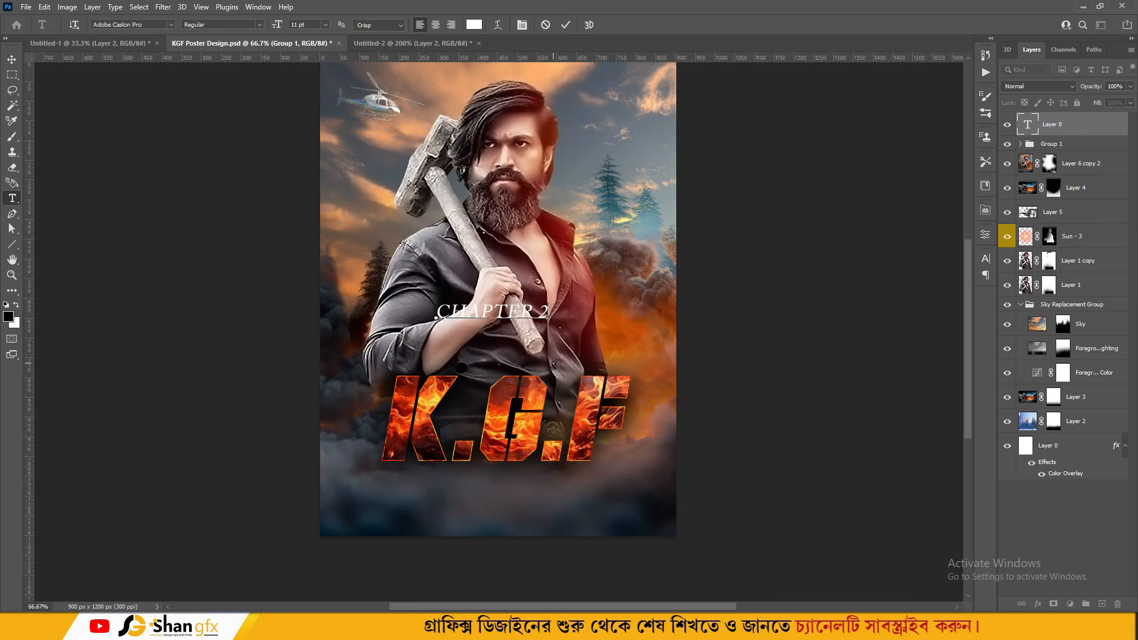
{"action": "key", "text": "ctrl+t"}
{"action": "left_click_drag", "start_coordinate": [533, 303], "coordinate": [612, 413]}
{"action": "key", "text": "Return"}
Set the CHAPTER 2 text in Segoe UI Black Italic.
{"action": "left_click", "coordinate": [12, 197]}
{"action": "left_click", "coordinate": [170, 25]}
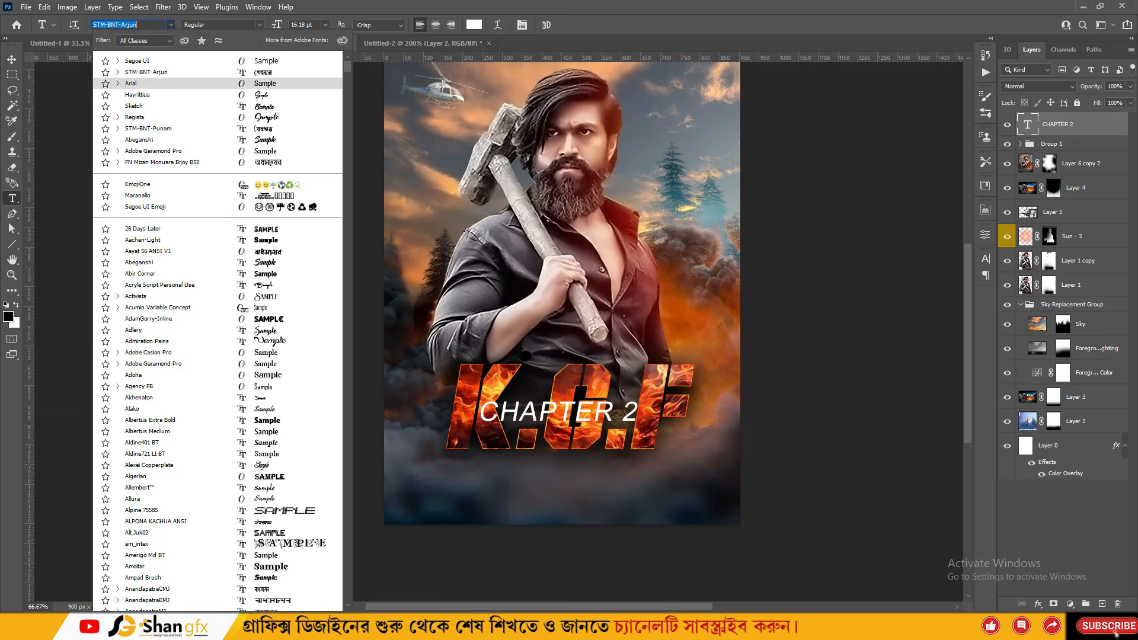
{"action": "left_click", "coordinate": [138, 61]}
{"action": "left_click", "coordinate": [260, 25]}
{"action": "left_click", "coordinate": [237, 140]}
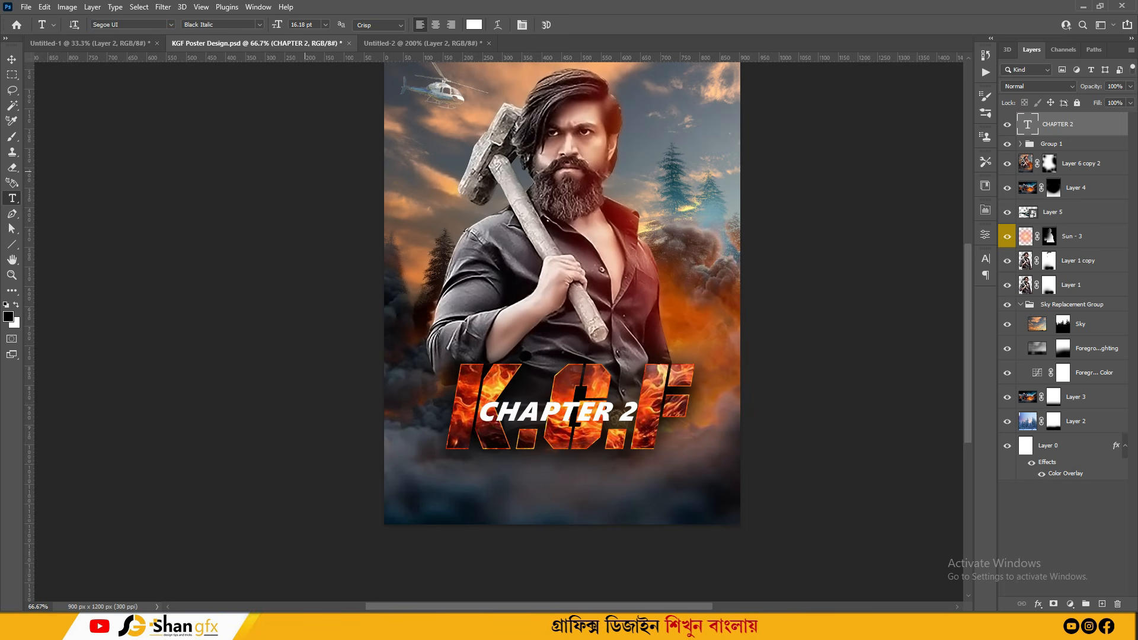
Widen the letter spacing of the CHAPTER 2 text and scale it down to 11.5 pt across the title.
{"action": "left_click", "coordinate": [985, 259]}
{"action": "left_click", "coordinate": [985, 259]}
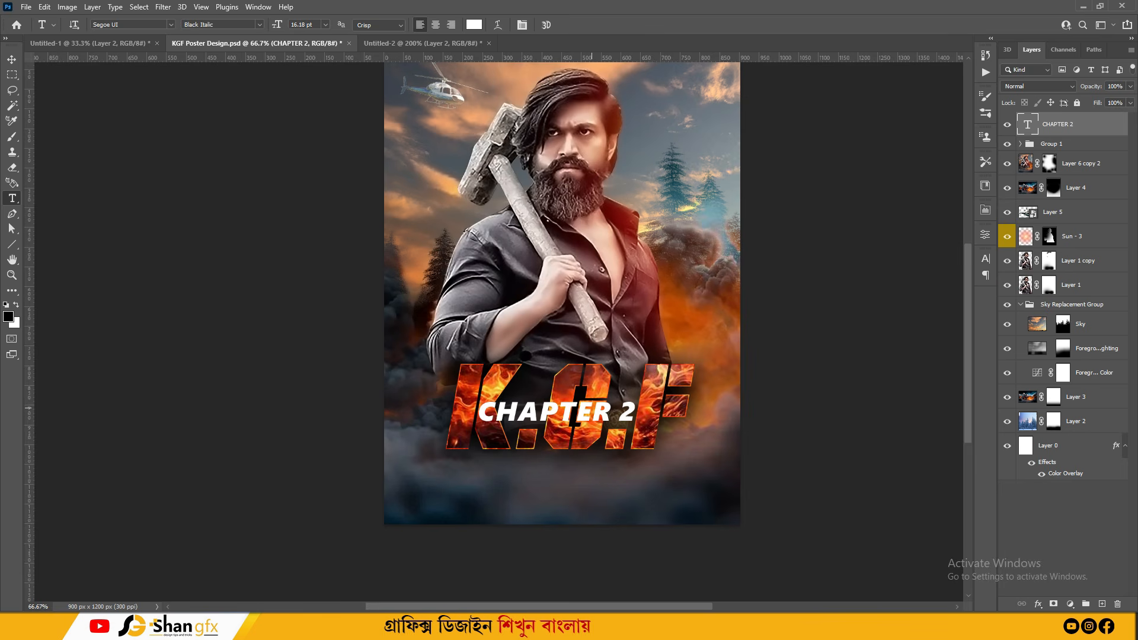
{"action": "key", "text": "alt+Right"}
{"action": "key", "text": "alt+Right"}
{"action": "key", "text": "alt+Right"}
{"action": "key", "text": "alt+Right"}
{"action": "key", "text": "alt+Right"}
{"action": "key", "text": "alt+Right"}
{"action": "key", "text": "alt+Right"}
{"action": "key", "text": "alt+Right"}
{"action": "key", "text": "alt+Right"}
{"action": "key", "text": "alt+Right"}
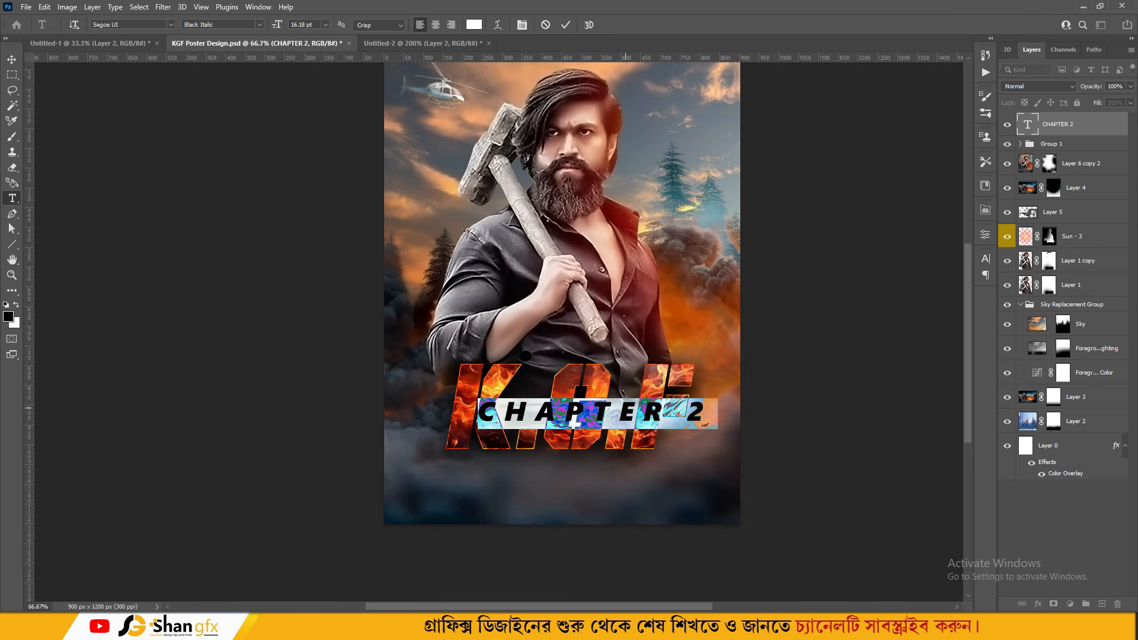
{"action": "key", "text": "alt+Right"}
{"action": "key", "text": "alt+Right"}
{"action": "key", "text": "alt+Right"}
{"action": "key", "text": "alt+Right"}
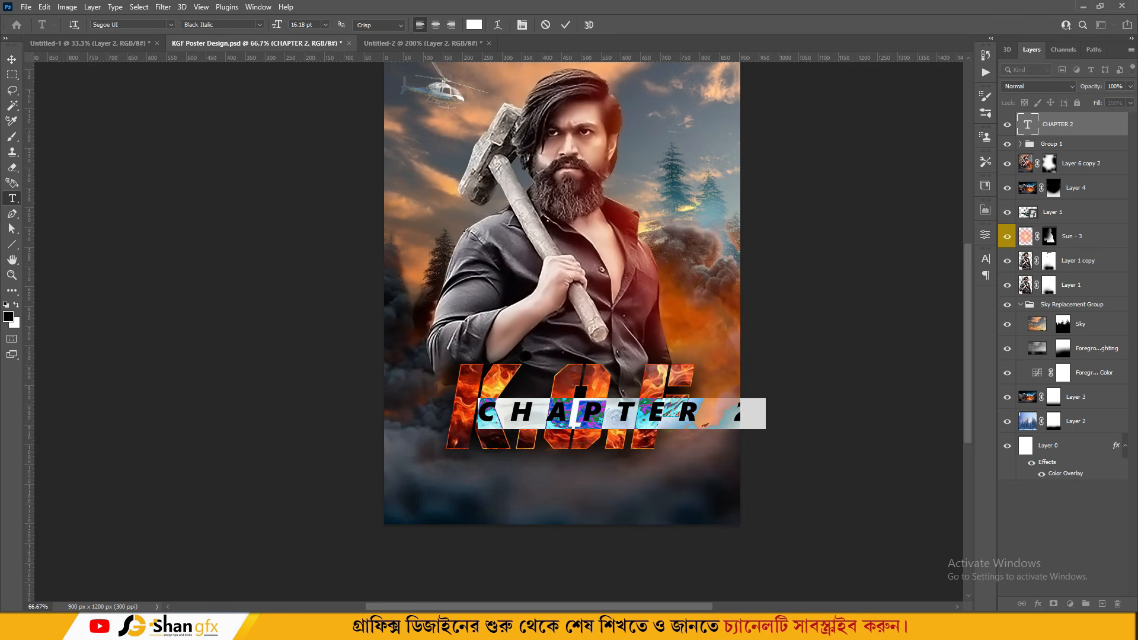
{"action": "key", "text": "ctrl+Return"}
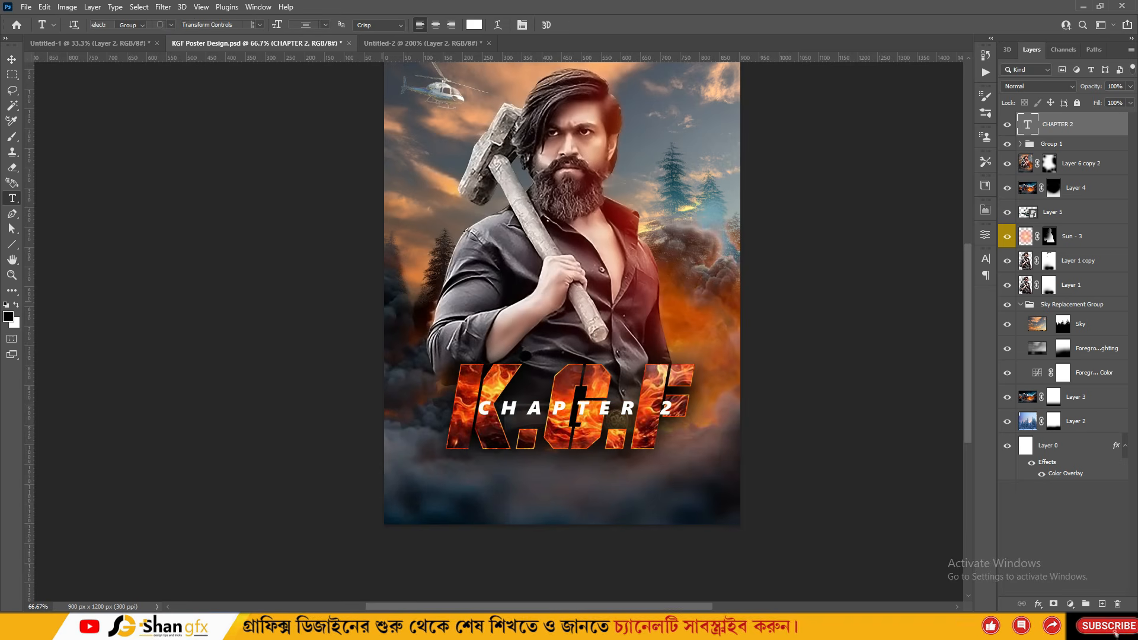
Remove the 2 from the subtitle and enlarge the remaining word CHAPTER to 12.84 pt.
{"action": "double_click", "coordinate": [677, 409]}
{"action": "key", "text": "BackSpace"}
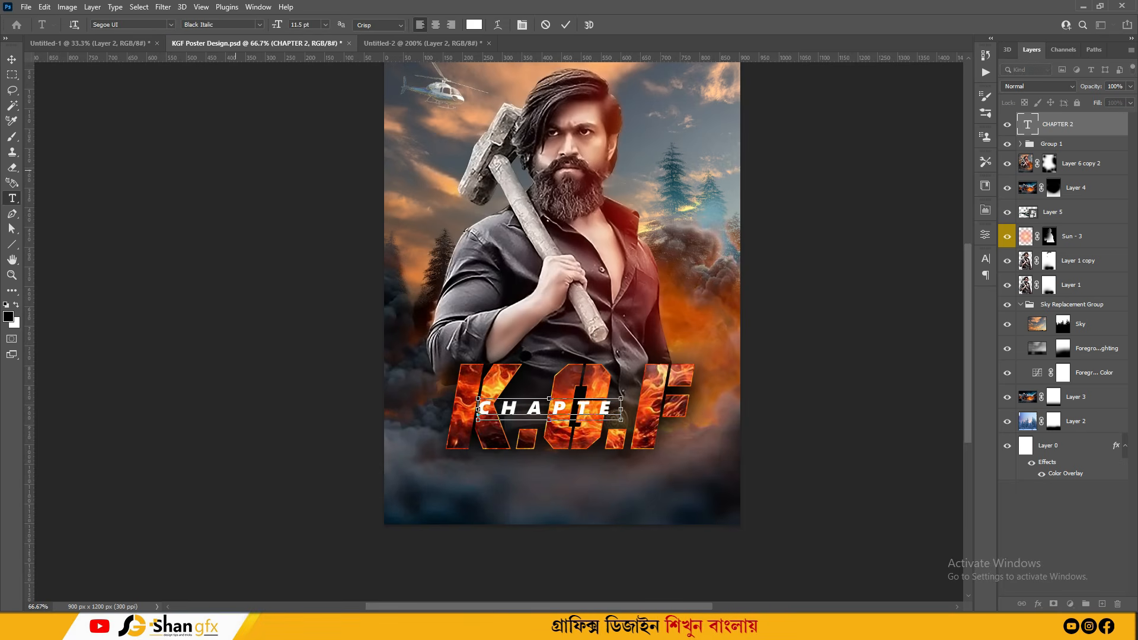
{"action": "key", "text": "ctrl+Return"}
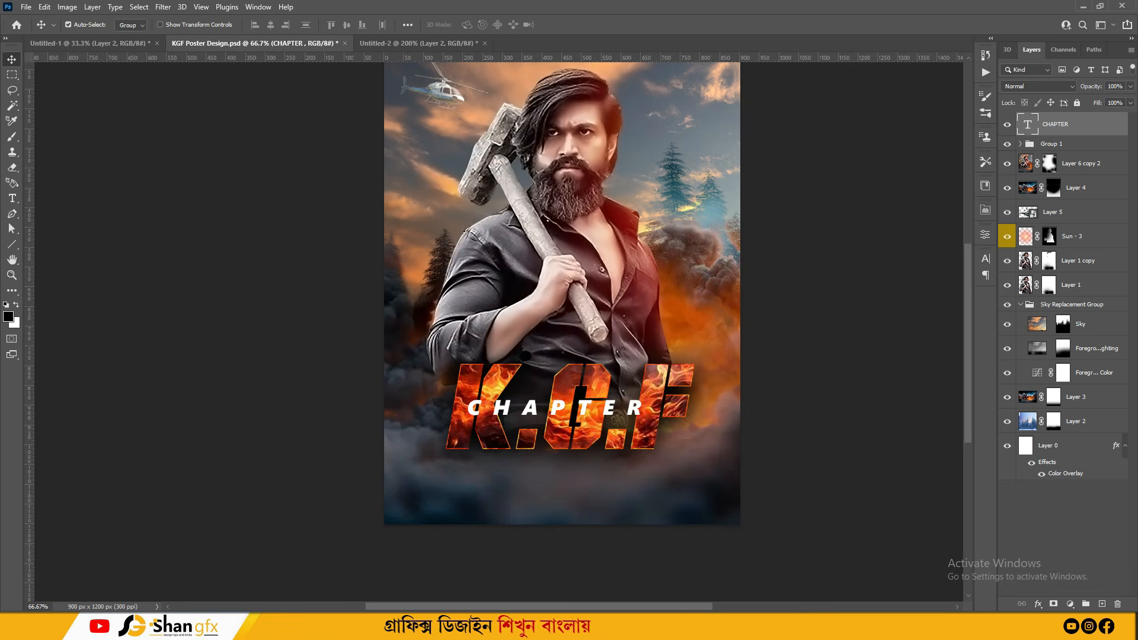
{"action": "left_click", "coordinate": [467, 414]}
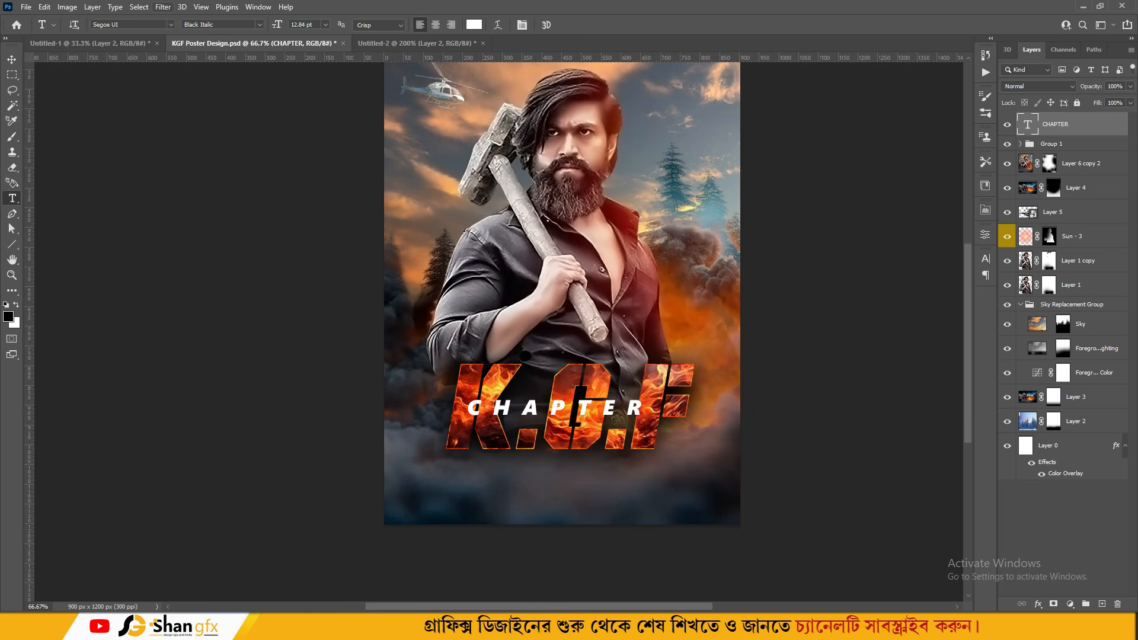
Set the CHAPTER text in the Bold Italic style of Segoe UI.
{"action": "left_click", "coordinate": [259, 25]}
{"action": "left_click", "coordinate": [231, 131]}
{"action": "left_click", "coordinate": [259, 25]}
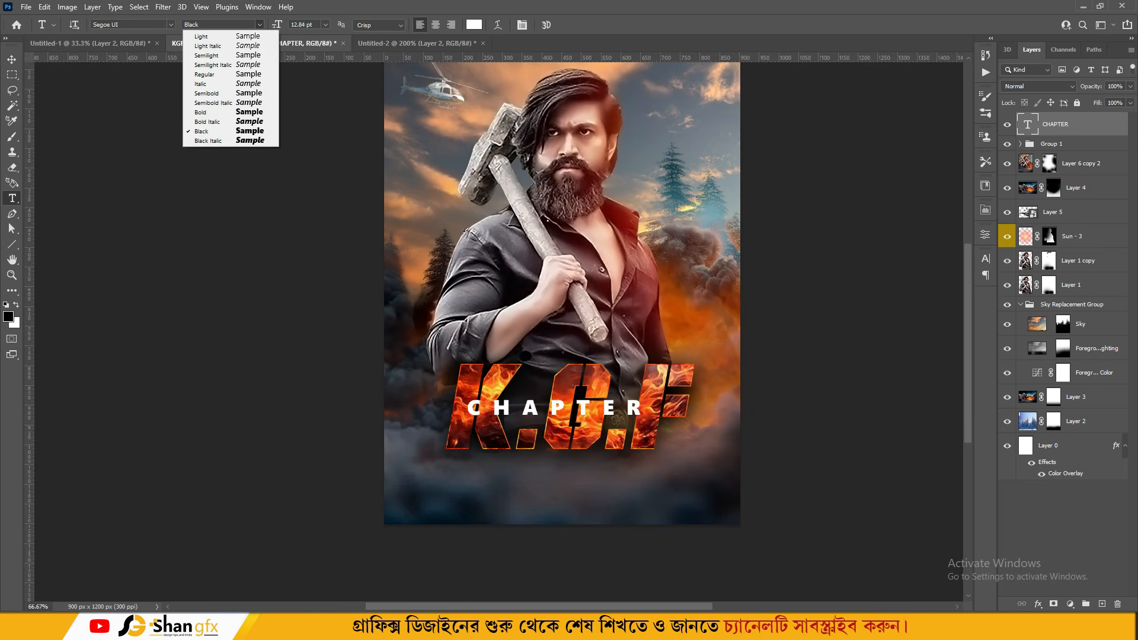
{"action": "left_click", "coordinate": [231, 112]}
{"action": "left_click", "coordinate": [260, 25]}
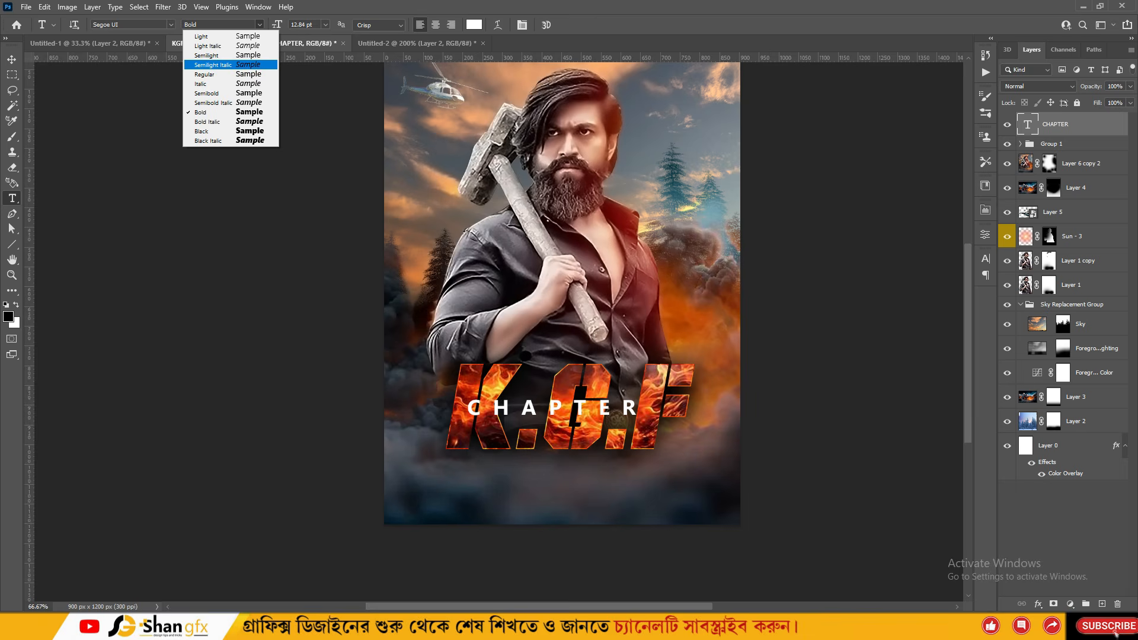
{"action": "left_click", "coordinate": [227, 121]}
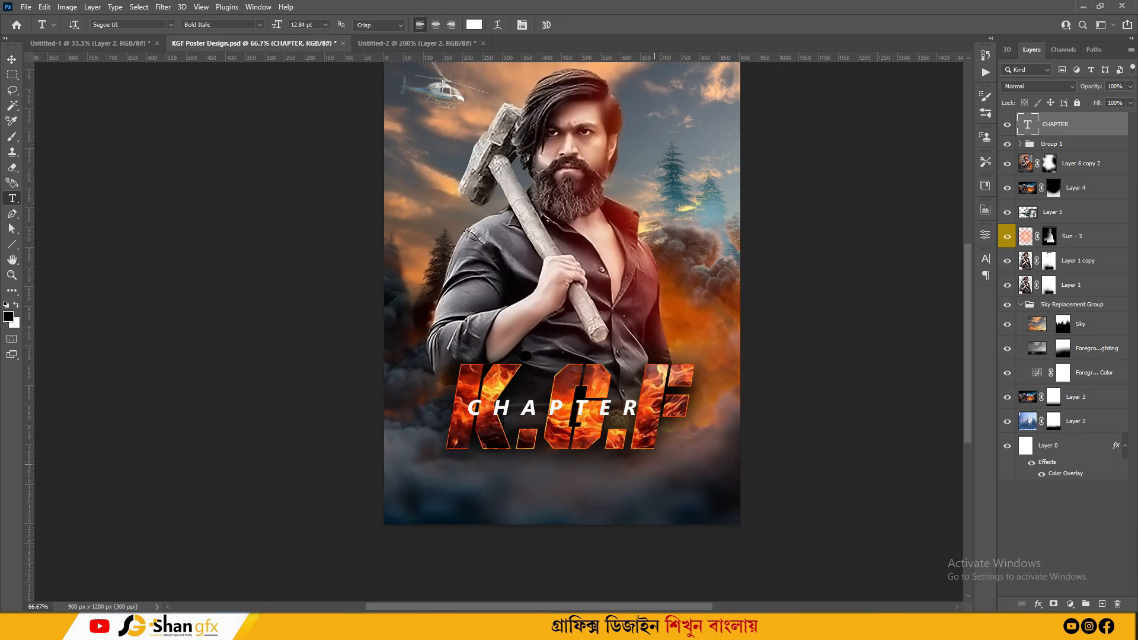
Enlarge the CHAPTER text slightly and reposition it across the K.G.F title.
{"action": "double_click", "coordinate": [1028, 123]}
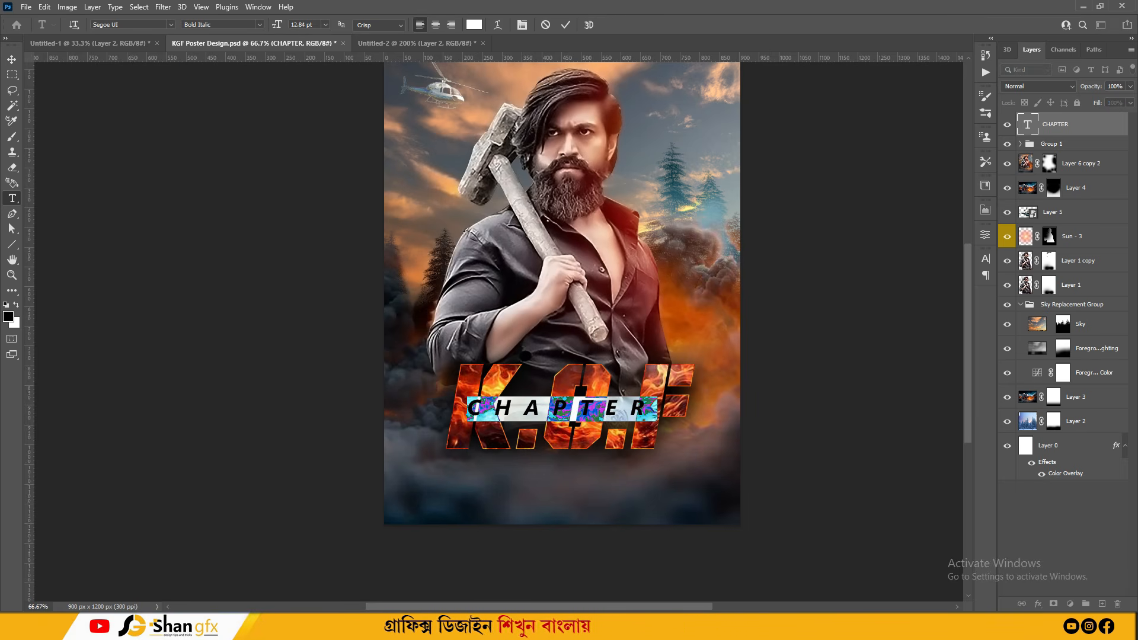
{"action": "left_click", "coordinate": [12, 59]}
{"action": "key", "text": "ctrl+t"}
{"action": "left_click_drag", "start_coordinate": [625, 407], "coordinate": [666, 409]}
{"action": "key", "text": "Return"}
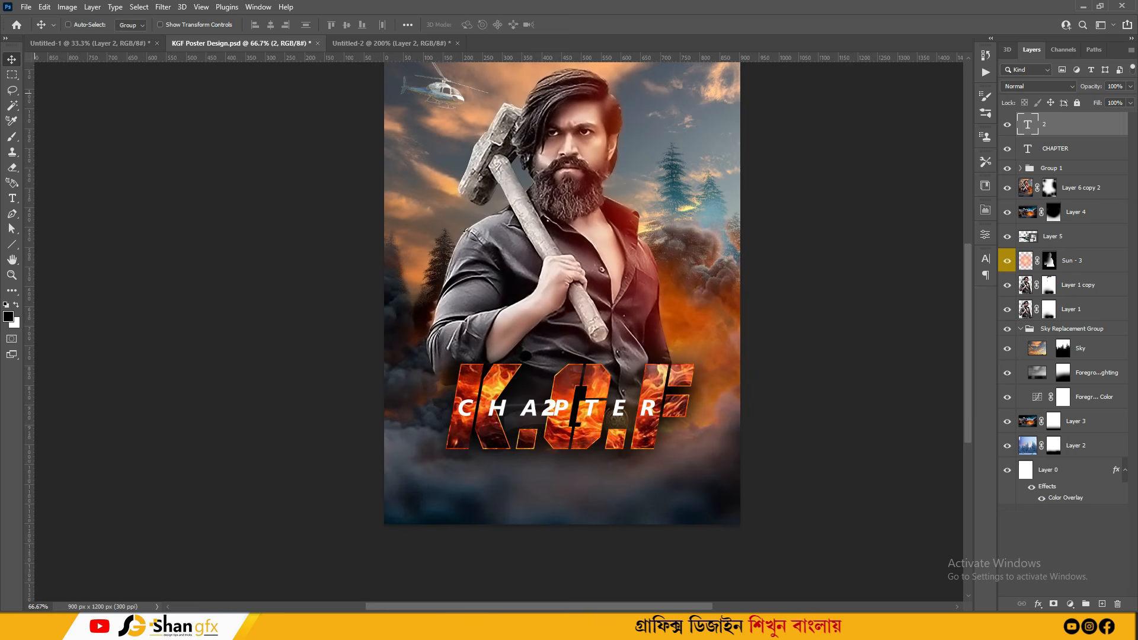
Enlarge the separate 2 to about 176% and place it right after the word CHAPTER.
{"action": "key", "text": "ctrl+t"}
{"action": "left_click_drag", "start_coordinate": [541, 409], "coordinate": [681, 409]}
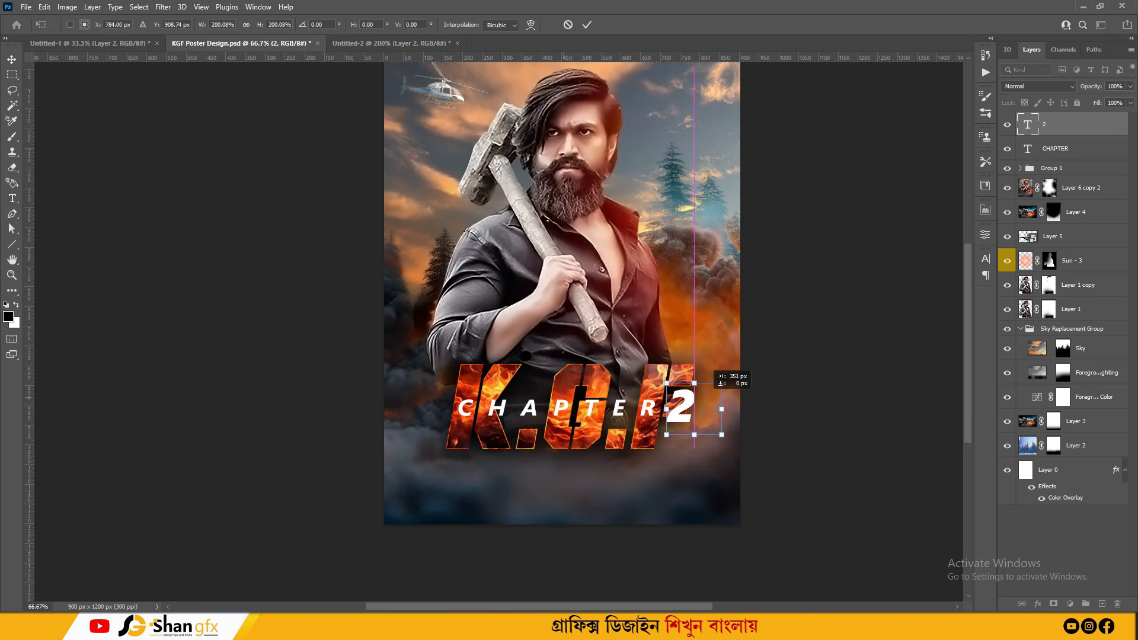
{"action": "key", "text": "ctrl+plus"}
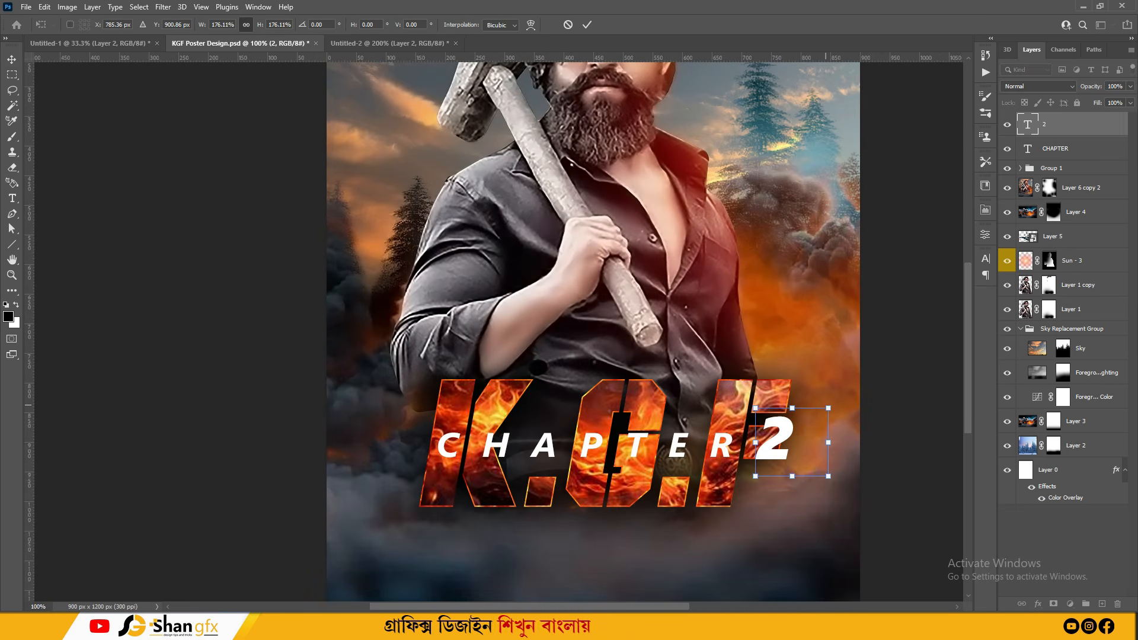
{"action": "key", "text": "Return"}
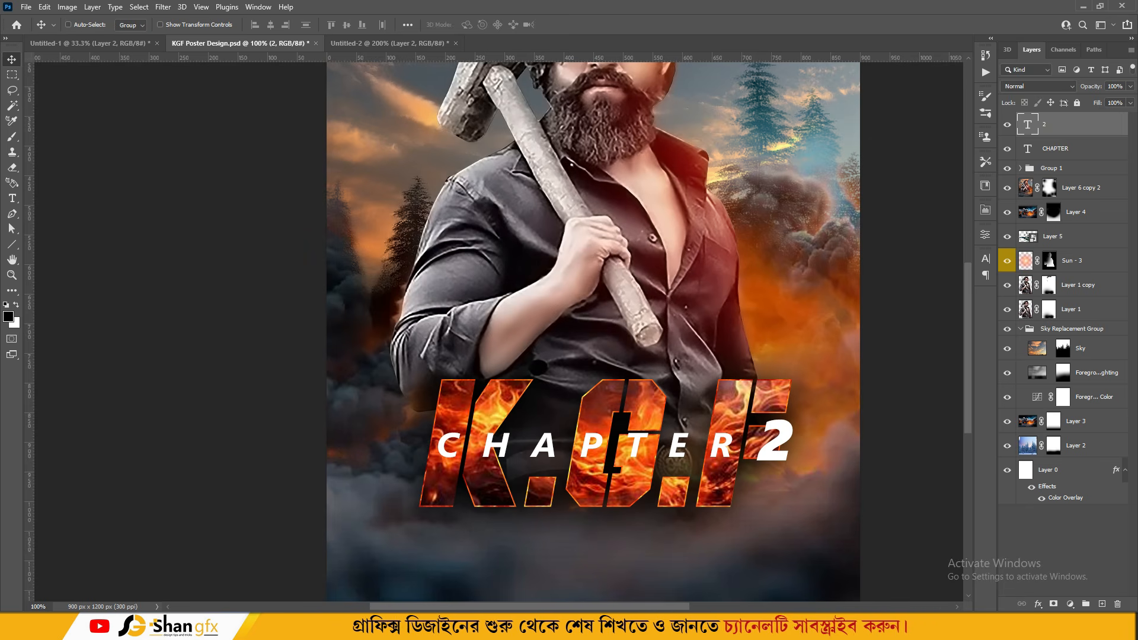
Group the CHAPTER and 2 text layers and give the group a black drop shadow with 96% opacity and a reduced size.
{"action": "left_click", "coordinate": [1055, 148], "text": "shift"}
{"action": "key", "text": "ctrl+g"}
{"action": "left_click", "coordinate": [1038, 604]}
{"action": "left_click", "coordinate": [1069, 600]}
{"action": "left_click", "coordinate": [884, 434]}
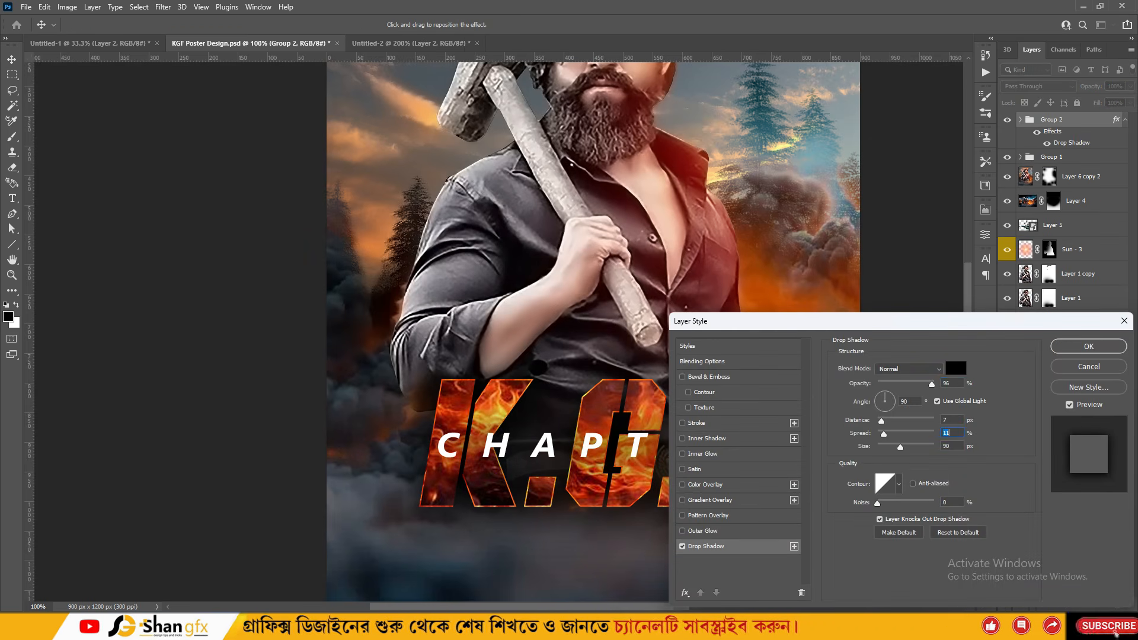
{"action": "left_click_drag", "start_coordinate": [900, 447], "coordinate": [892, 447]}
{"action": "left_click", "coordinate": [1088, 346]}
Save the poster document.
{"action": "key", "text": "ctrl+minus"}
{"action": "key", "text": "ctrl+minus"}
{"action": "key", "text": "ctrl+minus"}
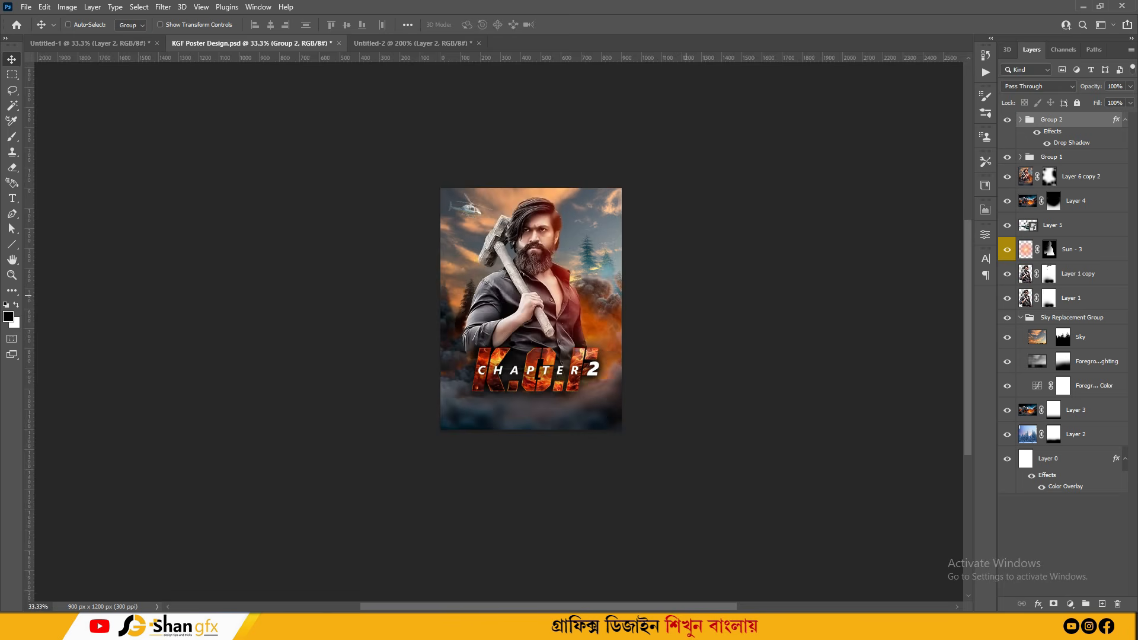
{"action": "key", "text": "ctrl+plus"}
{"action": "left_click_drag", "start_coordinate": [686, 295], "coordinate": [628, 357]}
{"action": "left_click", "coordinate": [628, 357], "text": "ctrl"}
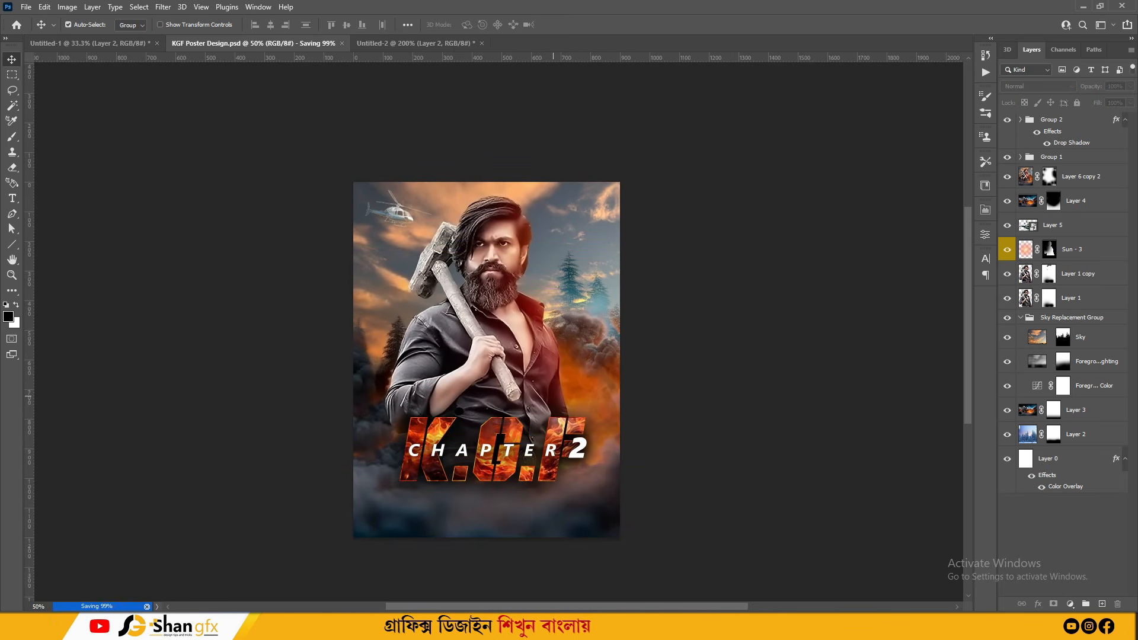
Paste the film credits as a new text layer below the K.G.F title and set its tracking to 0.
{"action": "left_click", "coordinate": [1061, 120]}
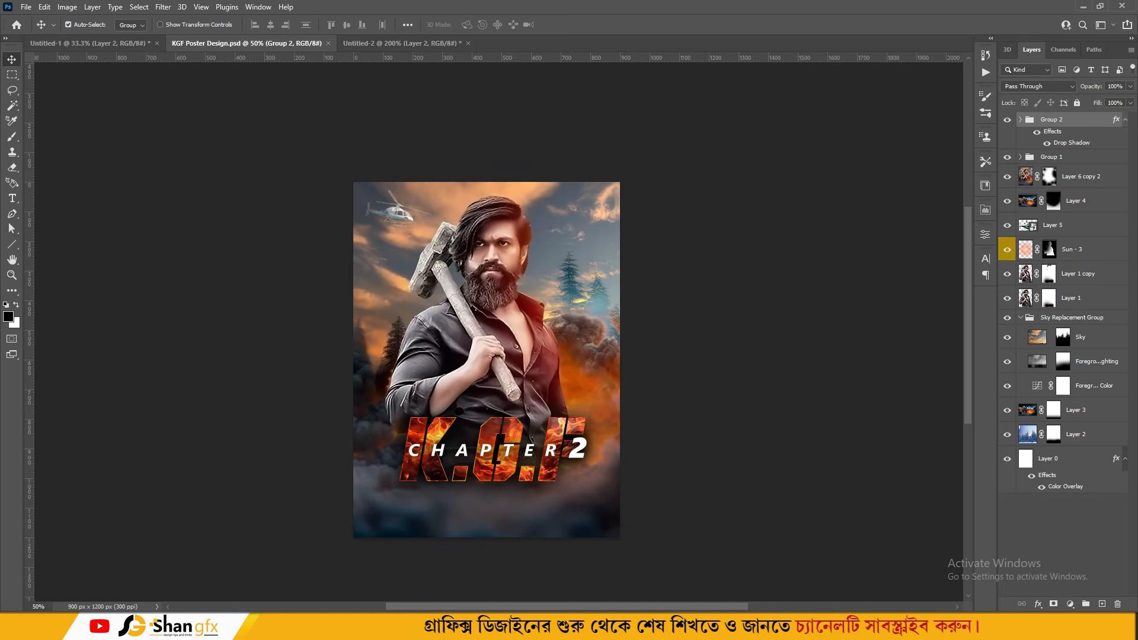
{"action": "key", "text": "t"}
{"action": "key", "text": "ctrl+plus"}
{"action": "left_click", "coordinate": [415, 519]}
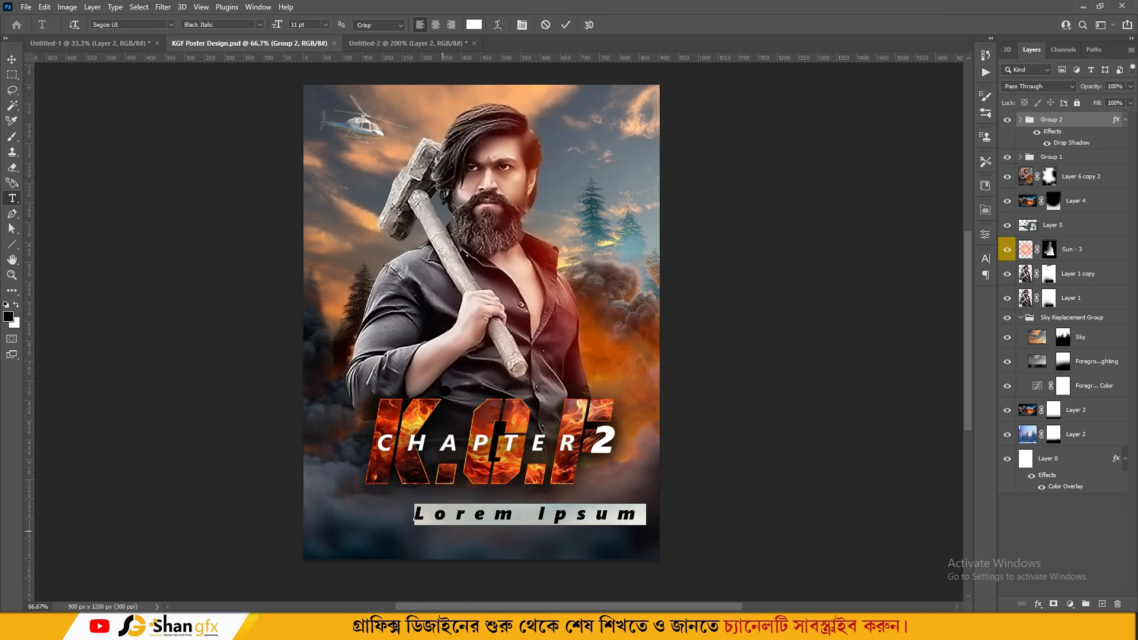
{"action": "key", "text": "ctrl+v"}
{"action": "left_click", "coordinate": [985, 259]}
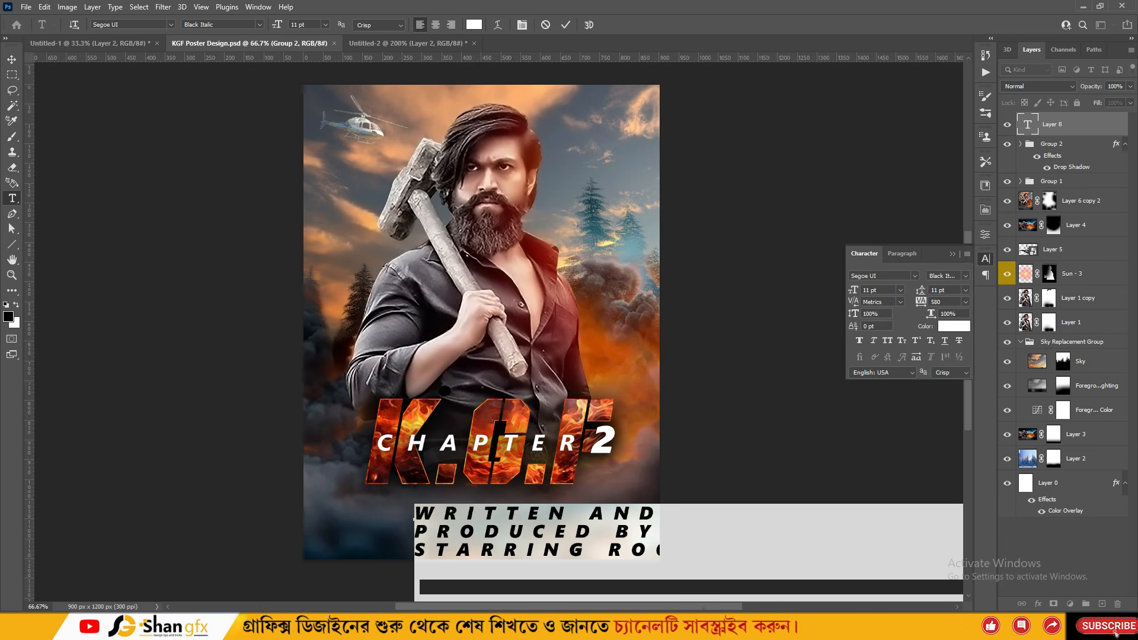
{"action": "left_click", "coordinate": [920, 290]}
{"action": "key", "text": "Return"}
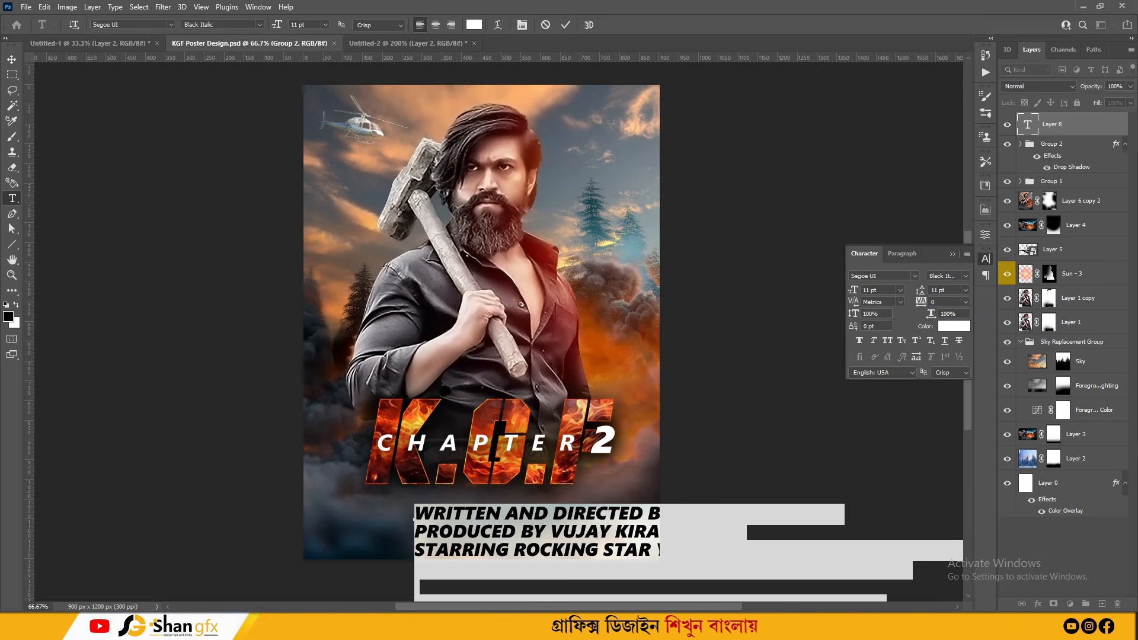
Set the credits text in the Regular style and center its lines.
{"action": "left_click", "coordinate": [222, 25]}
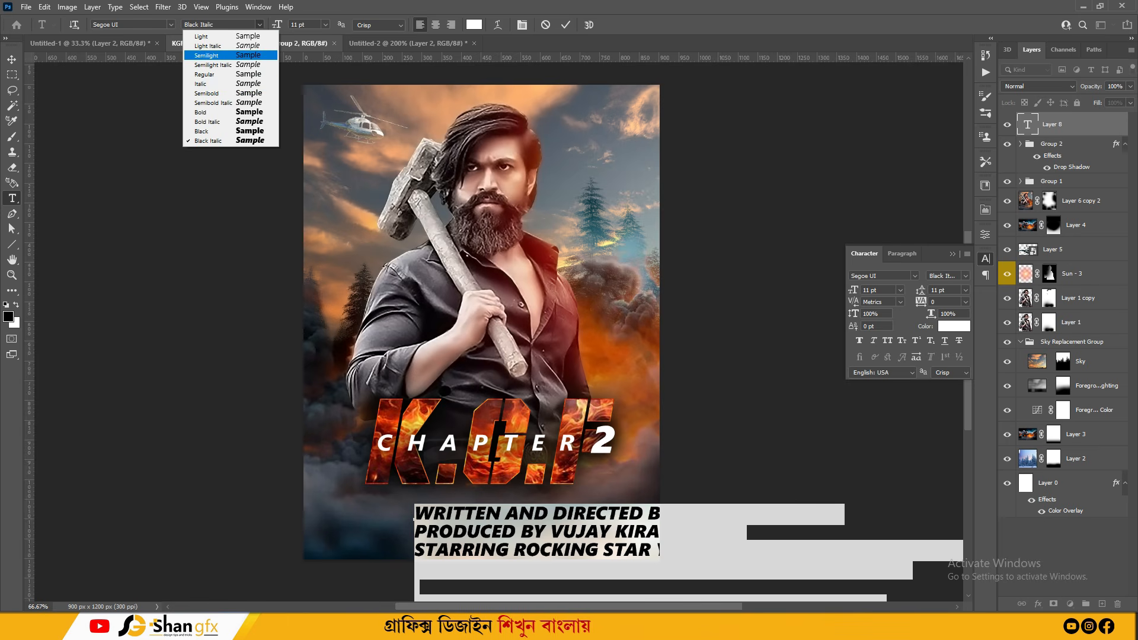
{"action": "left_click", "coordinate": [205, 75]}
{"action": "left_click", "coordinate": [985, 259]}
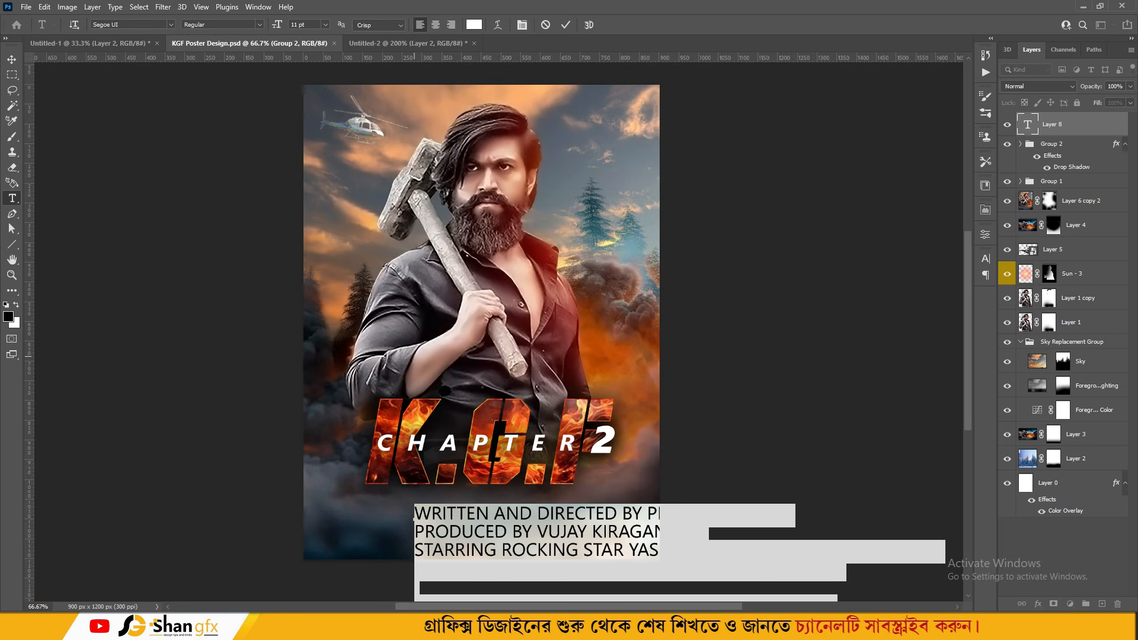
{"action": "left_click", "coordinate": [436, 25]}
Scale the credits text down to about 4.09 pt and place it centered beneath the K.G.F title.
{"action": "left_click", "coordinate": [12, 59]}
{"action": "left_click_drag", "start_coordinate": [151, 504], "coordinate": [313, 550]}
{"action": "left_click_drag", "start_coordinate": [505, 561], "coordinate": [544, 503]}
{"action": "key", "text": "ctrl+plus"}
{"action": "left_click_drag", "start_coordinate": [474, 533], "coordinate": [482, 418]}
{"action": "key", "text": "Return"}
Make the director's name and the producer's name bold in the credits text.
{"action": "left_click", "coordinate": [458, 460]}
{"action": "key", "text": "ctrl+a"}
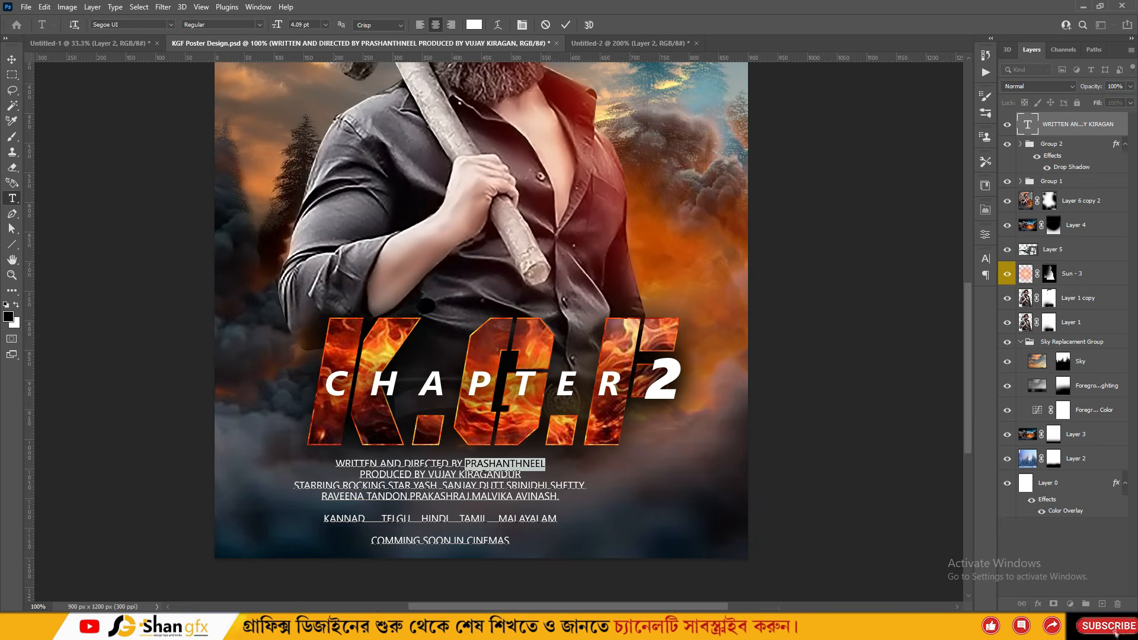
{"action": "left_click_drag", "start_coordinate": [417, 474], "coordinate": [533, 474]}
{"action": "left_click", "coordinate": [259, 24]}
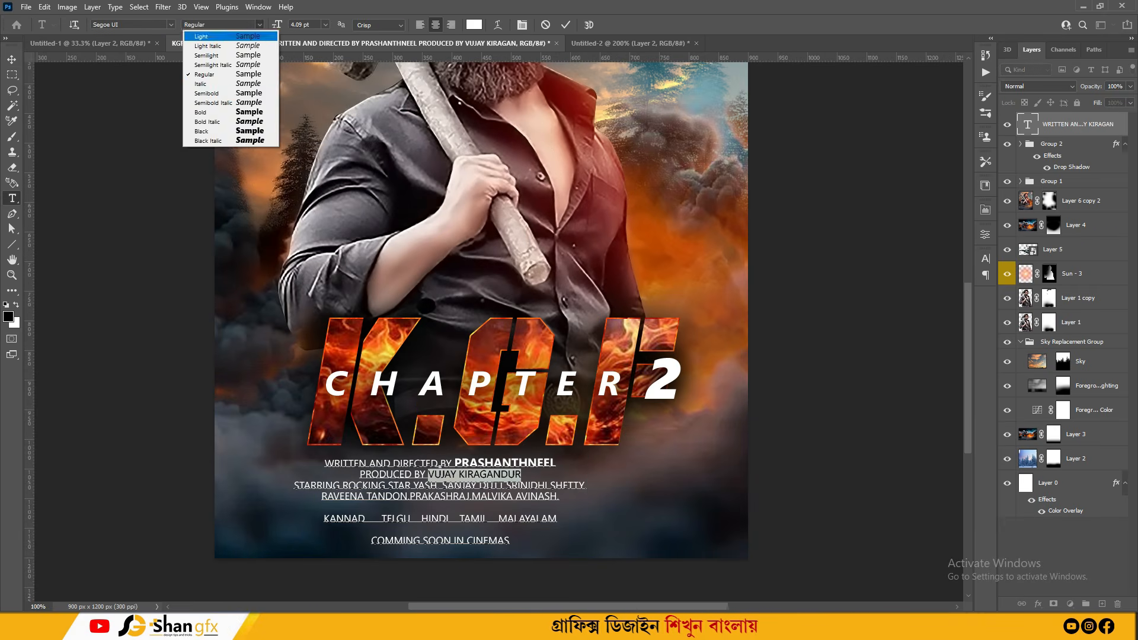
{"action": "left_click", "coordinate": [217, 110]}
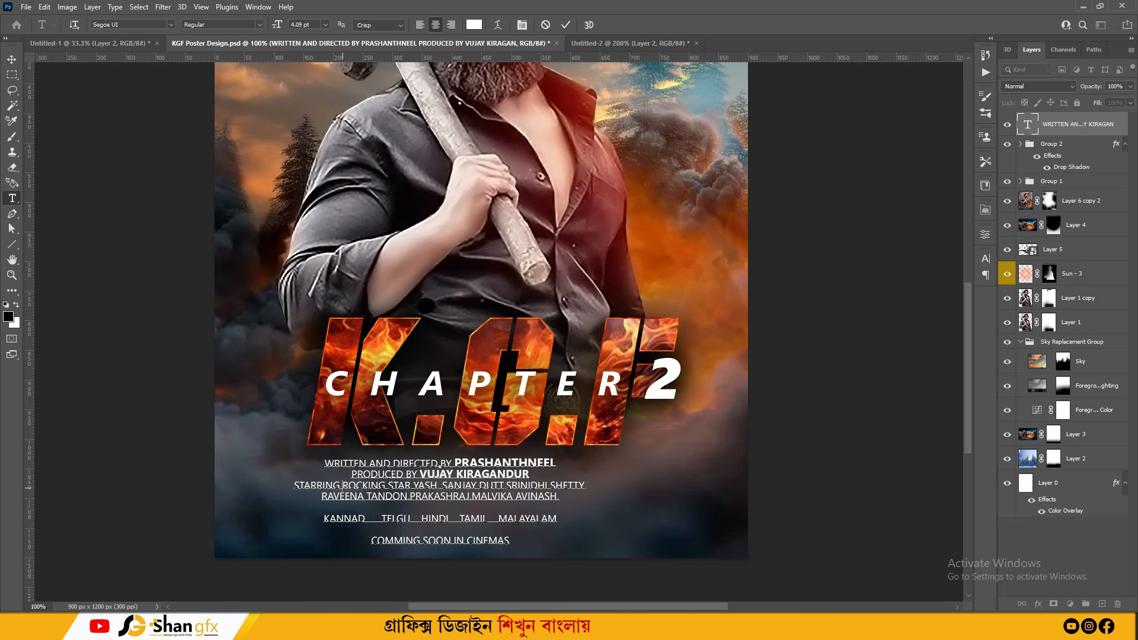
Make the cast names in the two starring lines of the credits bold.
{"action": "left_click", "coordinate": [259, 24]}
{"action": "left_click", "coordinate": [217, 110]}
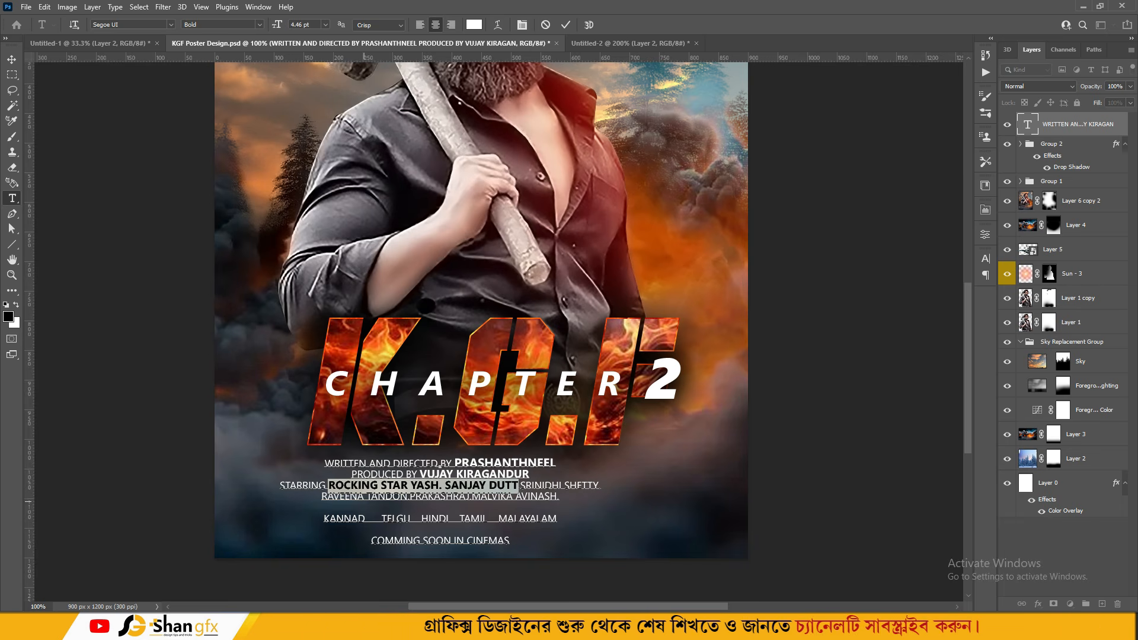
{"action": "left_click", "coordinate": [259, 25]}
{"action": "left_click", "coordinate": [217, 111]}
Adjust the line spacing of the credits, and make the COMMING SOON IN CINEMAS line bold and larger.
{"action": "key", "text": "ctrl+a"}
{"action": "key", "text": "alt+Down"}
{"action": "left_click_drag", "start_coordinate": [513, 546], "coordinate": [323, 463]}
{"action": "key", "text": "ctrl+x"}
{"action": "key", "text": "ctrl+v"}
{"action": "left_click", "coordinate": [259, 25]}
{"action": "left_click", "coordinate": [217, 111]}
{"action": "key", "text": "ctrl+shift+period"}
Tighten the spacing around the KANNAD, TELGU, HINDI, TAMIL, MALAYALAM line and make it bold.
{"action": "left_click", "coordinate": [354, 546]}
{"action": "left_click_drag", "start_coordinate": [557, 524], "coordinate": [324, 525]}
{"action": "key", "text": "alt+Up"}
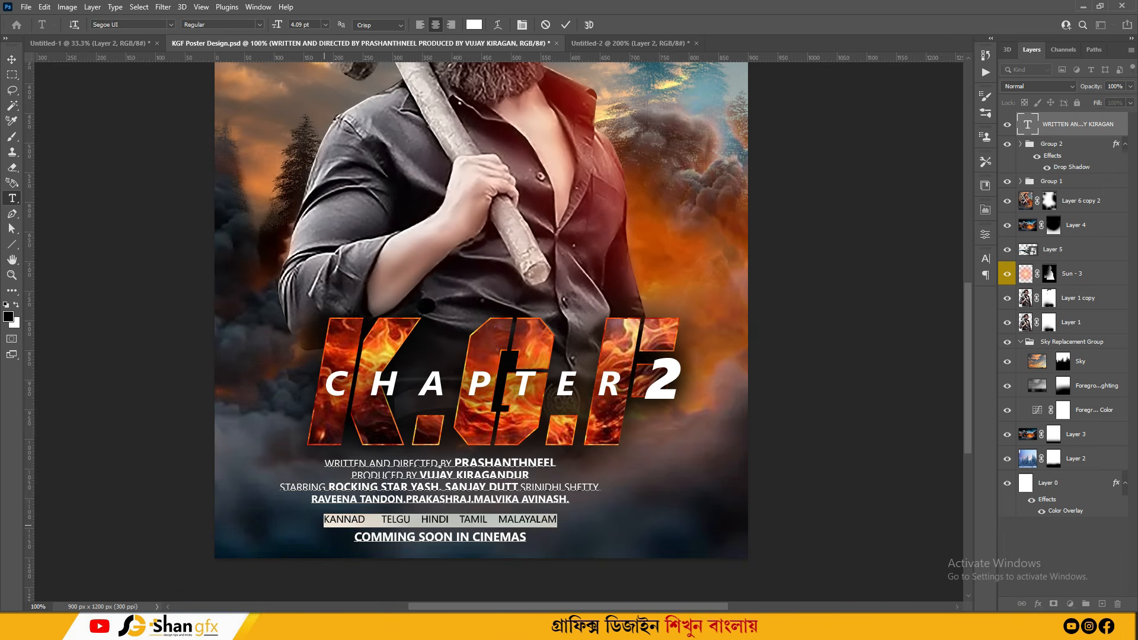
{"action": "left_click", "coordinate": [259, 24]}
{"action": "left_click", "coordinate": [217, 111]}
{"action": "key", "text": "ctrl+Return"}
Move the credits block to the middle beneath the title and enlarge it slightly.
{"action": "key", "text": "ctrl+t"}
{"action": "left_click_drag", "start_coordinate": [492, 499], "coordinate": [534, 499]}
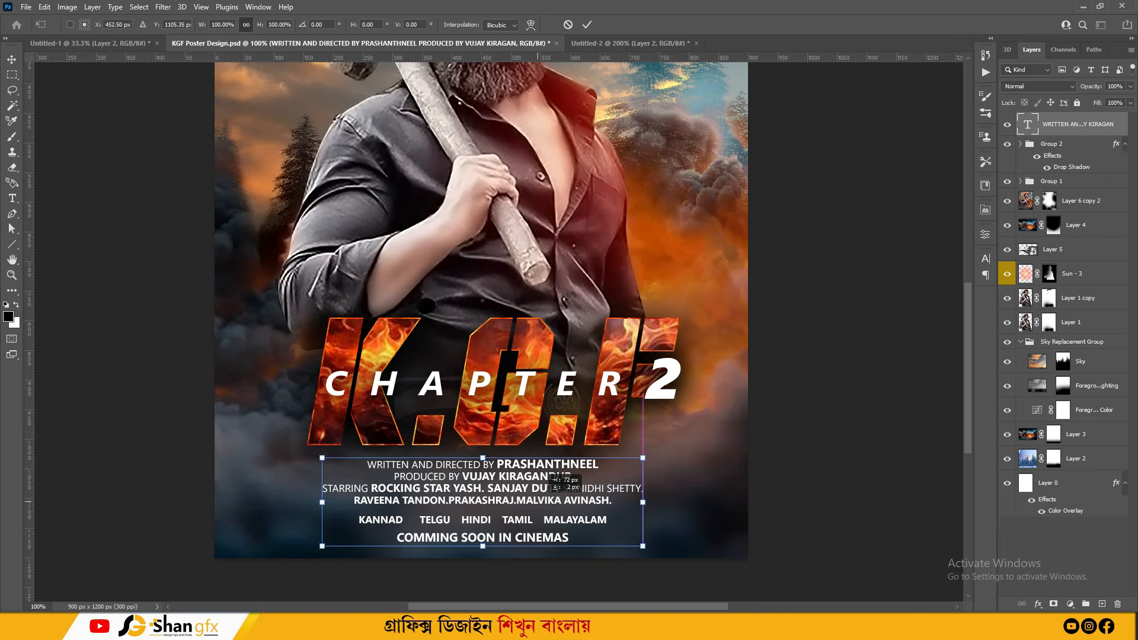
{"action": "left_click_drag", "start_coordinate": [642, 501], "coordinate": [651, 499]}
{"action": "key", "text": "Return"}
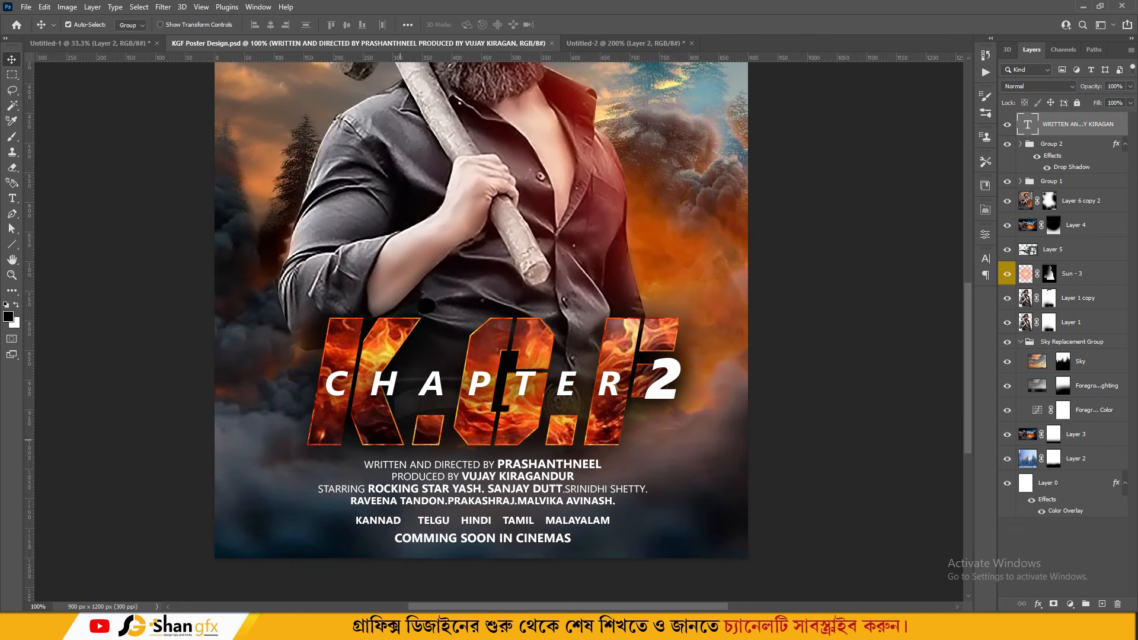
Paste the fire texture above the credits text and clip it to the lettering.
{"action": "key", "text": "ctrl+v"}
{"action": "key", "text": "ctrl+alt+g"}
{"action": "key", "text": "ctrl+minus"}
{"action": "key", "text": "ctrl+t"}
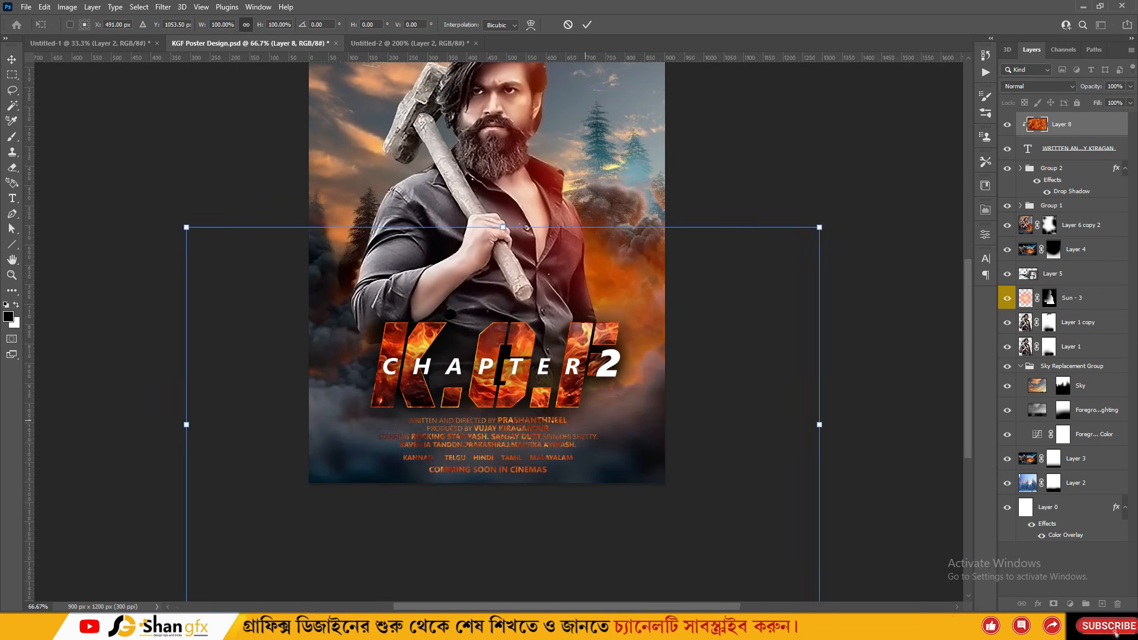
{"action": "key", "text": "Return"}
Blur the clipped fire texture with a Gaussian Blur of 159.0 pixels radius.
{"action": "left_click", "coordinate": [163, 7]}
{"action": "mouse_move", "coordinate": [178, 157]}
{"action": "left_click", "coordinate": [343, 198]}
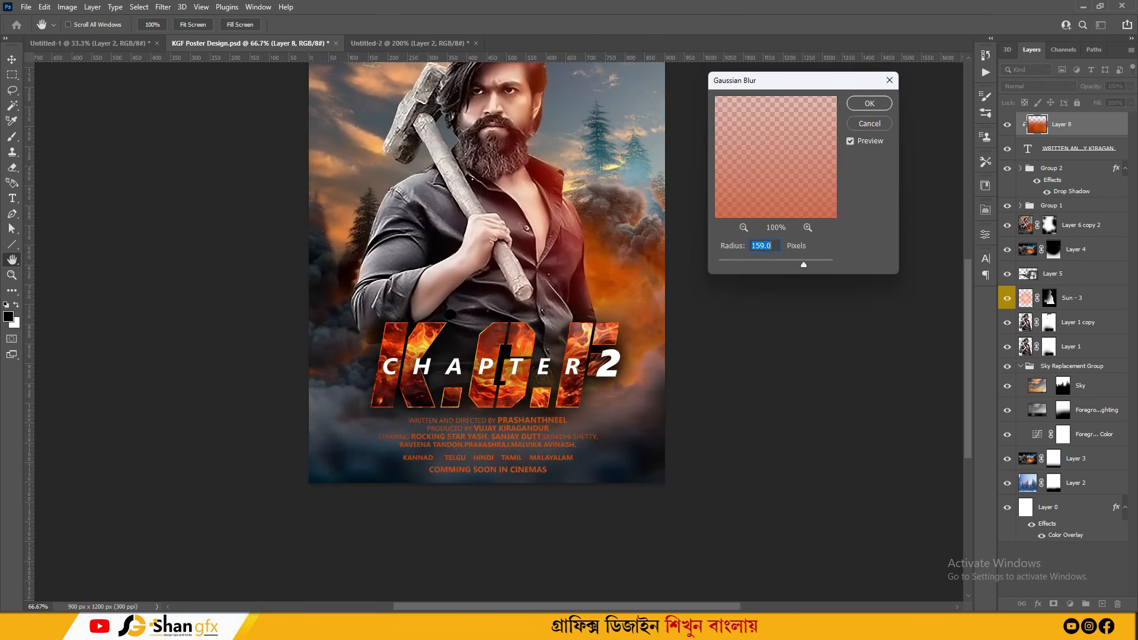
{"action": "key", "text": "Return"}
Brighten the blurred texture with Levels, using midtones of 1.80 and a lowered white point, and save the document.
{"action": "key", "text": "ctrl+l"}
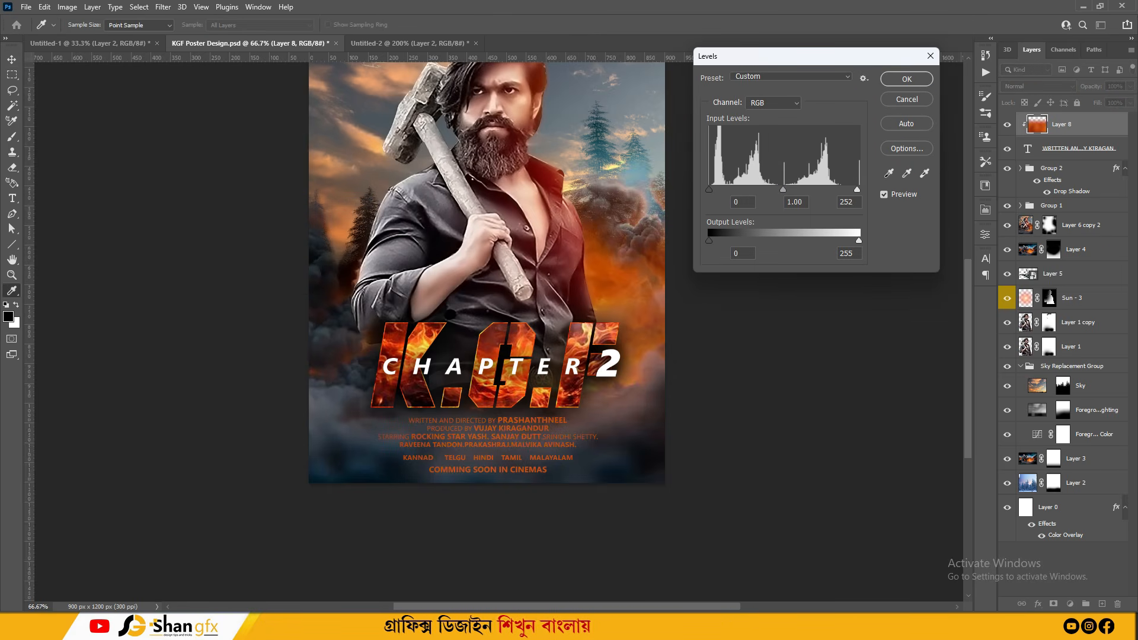
{"action": "left_click_drag", "start_coordinate": [763, 190], "coordinate": [742, 189]}
{"action": "key", "text": "ctrl+plus"}
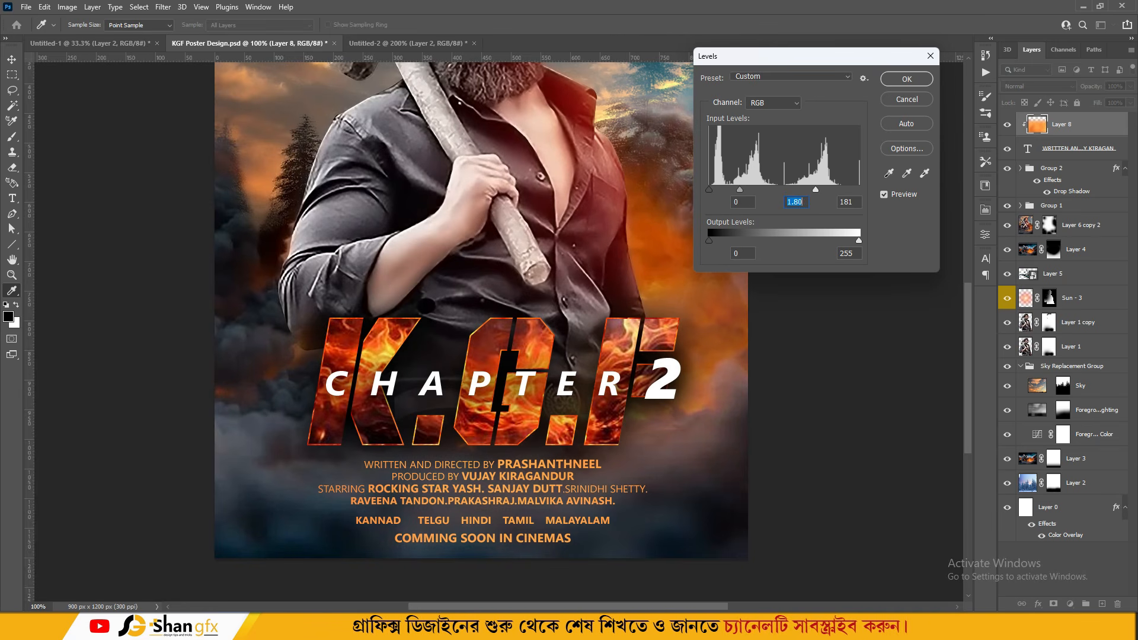
{"action": "left_click_drag", "start_coordinate": [812, 190], "coordinate": [805, 189]}
{"action": "key", "text": "Return"}
{"action": "key", "text": "ctrl+minus"}
{"action": "key", "text": "ctrl+s"}
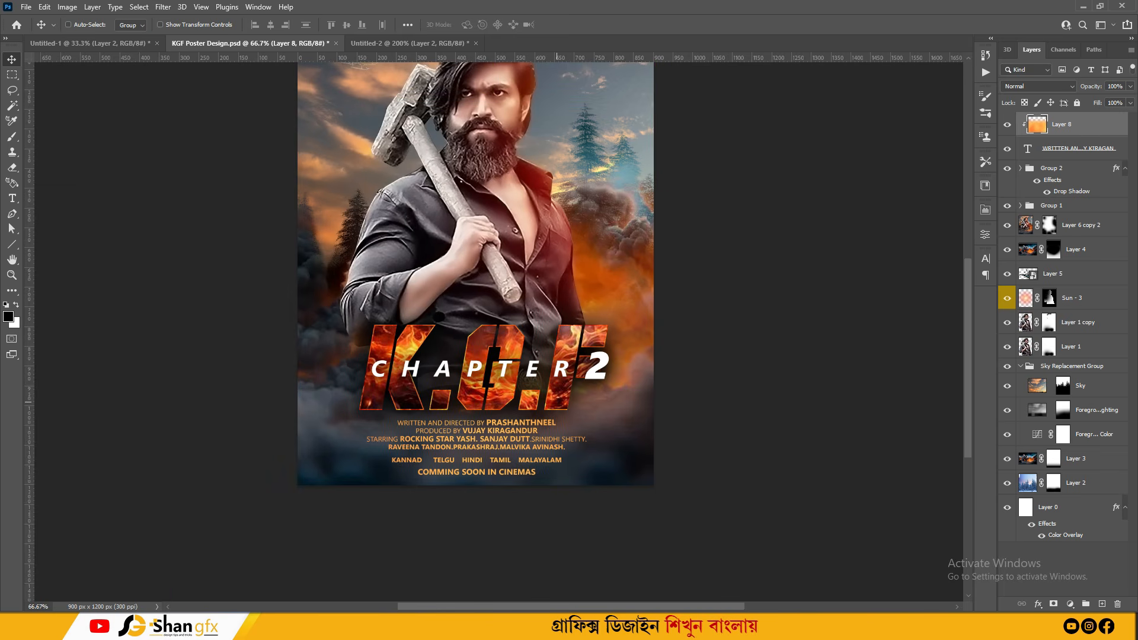
Add the text ROCKINGSTAR YASH IN as small bold italic lettering with a drop shadow, just above the F of the title.
{"action": "key", "text": "ctrl+plus"}
{"action": "key", "text": "ctrl+plus"}
{"action": "key", "text": "t"}
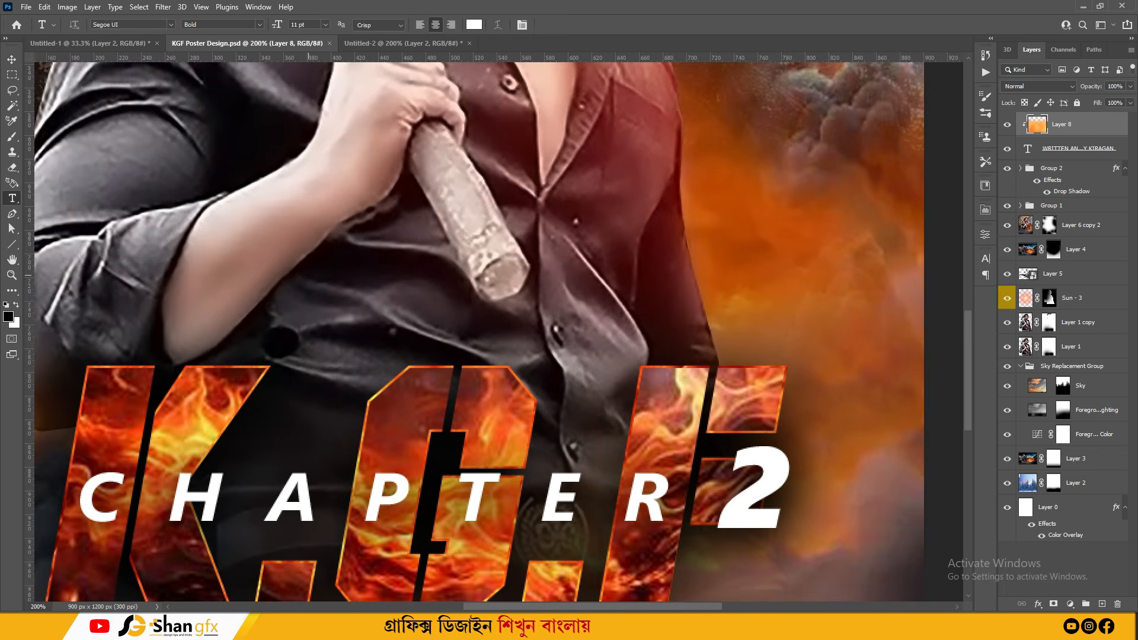
{"action": "left_click", "coordinate": [518, 307]}
{"action": "type", "text": "ROCKINGSTAR YASH IN"}
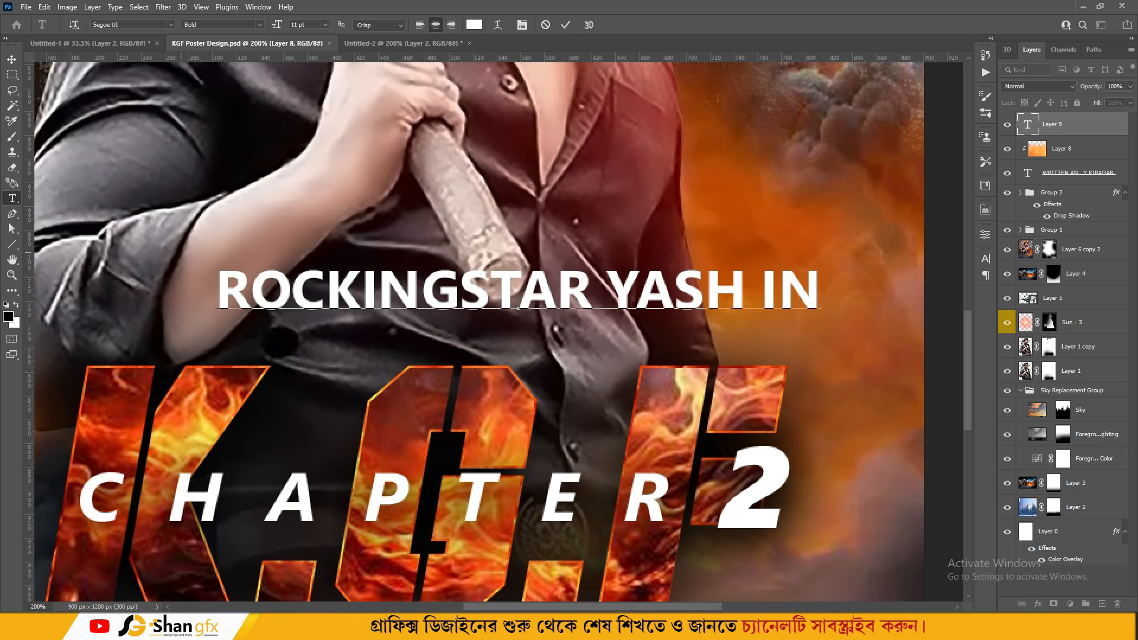
{"action": "key", "text": "ctrl+t"}
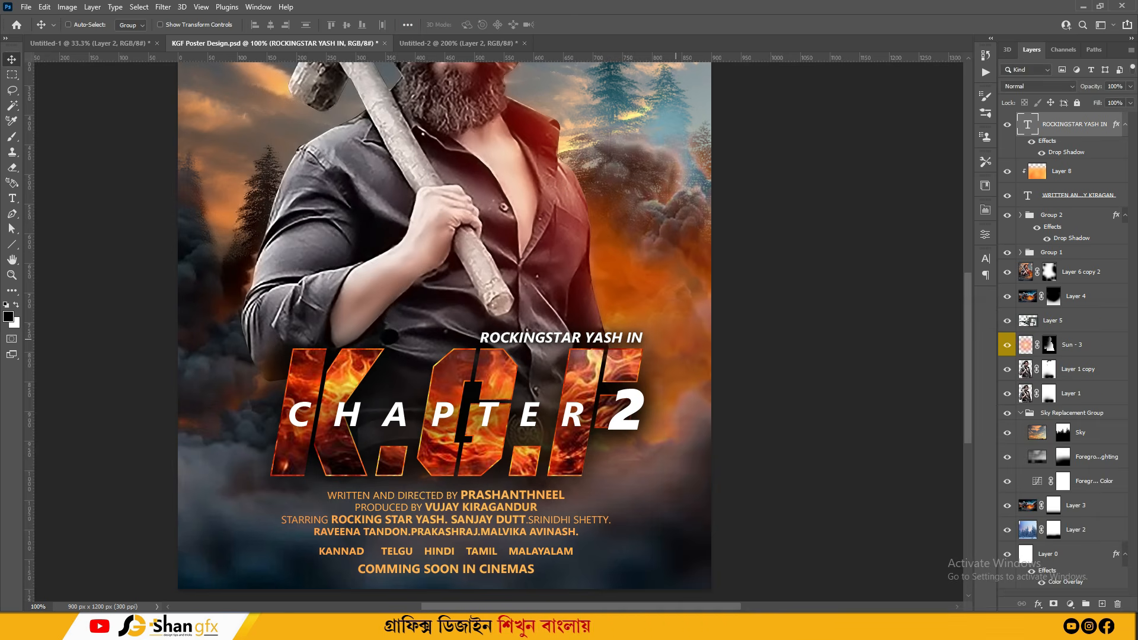
{"action": "key", "text": "ctrl+0"}
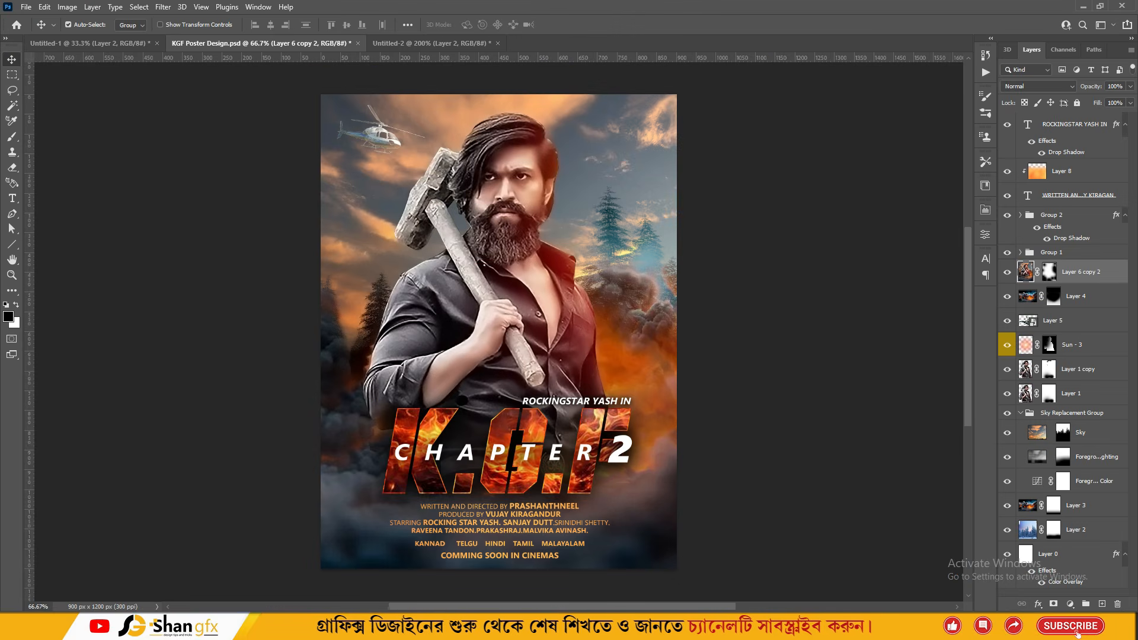
Paste the burning grass image above Layer 6 copy 2, enlarge it to about 119% over the poster's lower half and hide it with a black mask.
{"action": "key", "text": "ctrl+v"}
{"action": "key", "text": "ctrl+t"}
{"action": "left_click_drag", "start_coordinate": [587, 357], "coordinate": [568, 462]}
{"action": "left_click_drag", "start_coordinate": [636, 361], "coordinate": [692, 324]}
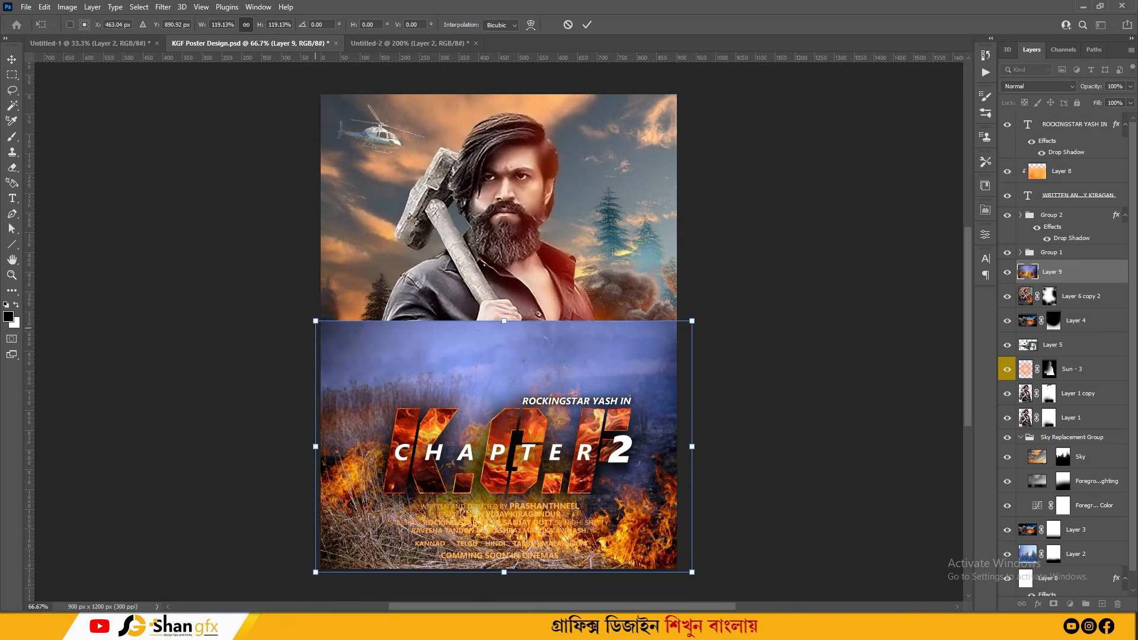
{"action": "key", "text": "Return"}
{"action": "key", "text": "b"}
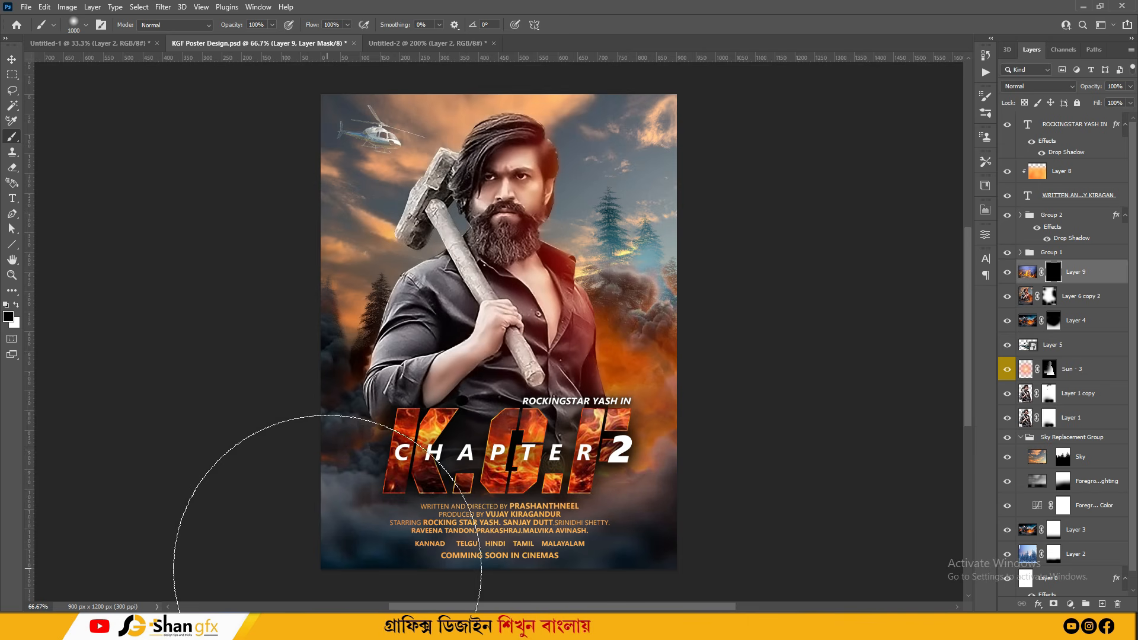
Paint white on Layer 9's mask to reveal the burning grass in the poster's lower-left corner, undoing the last stroke.
{"action": "key", "text": "x"}
{"action": "left_click", "coordinate": [327, 569]}
{"action": "left_click_drag", "start_coordinate": [474, 521], "coordinate": [460, 431]}
{"action": "left_click", "coordinate": [484, 545]}
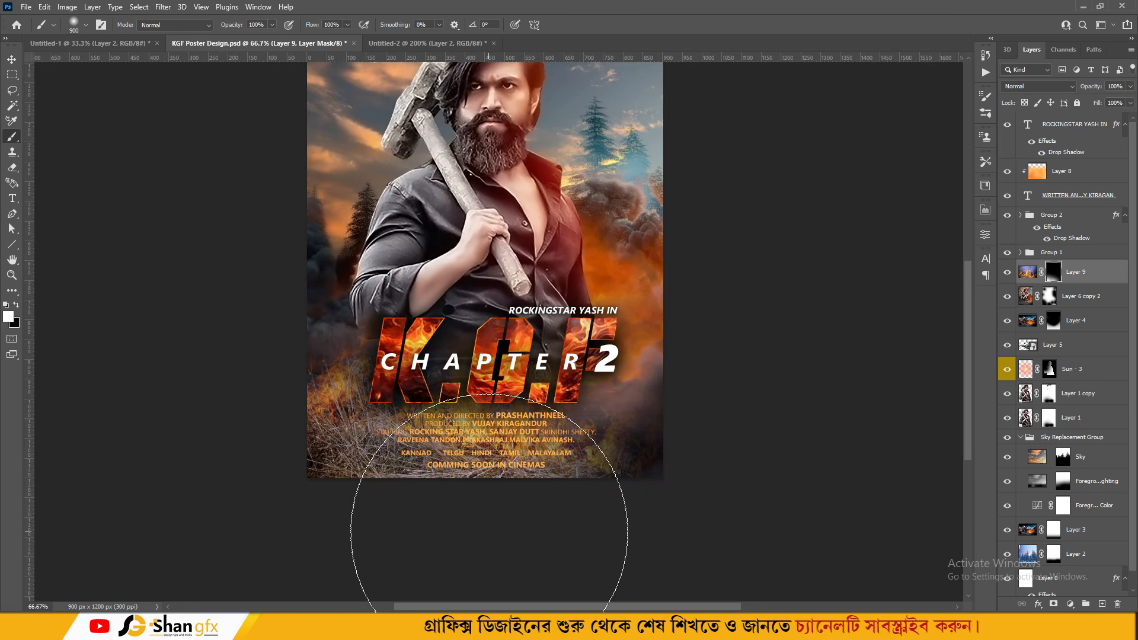
{"action": "key", "text": "ctrl+z"}
Crop the document to its existing canvas bounds, deleting the layer pixels outside the poster.
{"action": "key", "text": "c"}
{"action": "key", "text": "Return"}
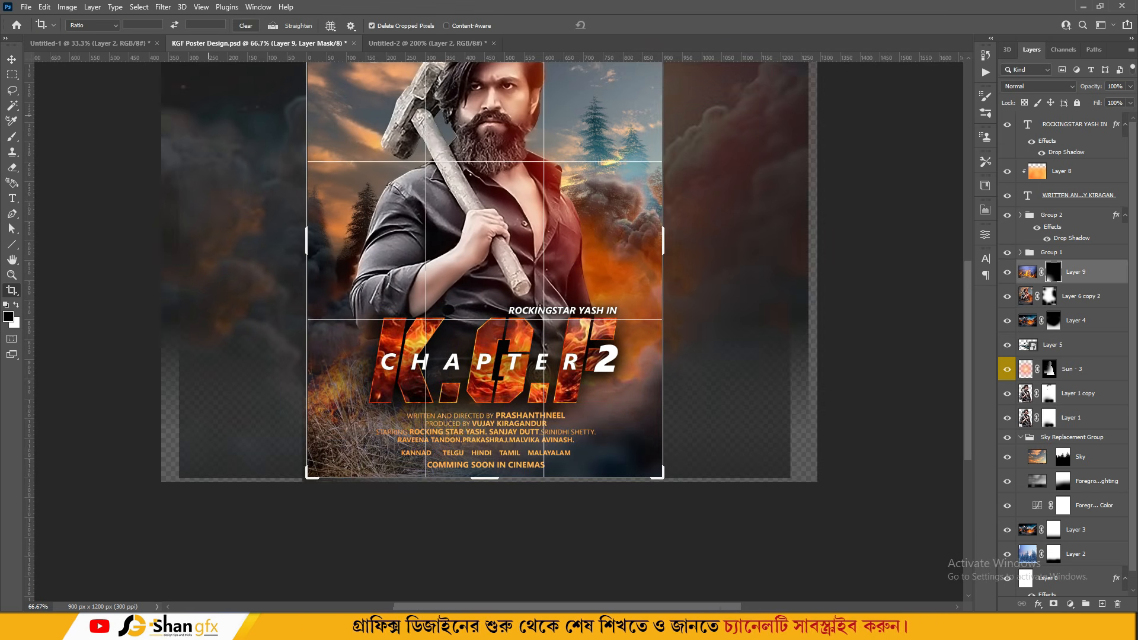
{"action": "key", "text": "Return"}
{"action": "key", "text": "v"}
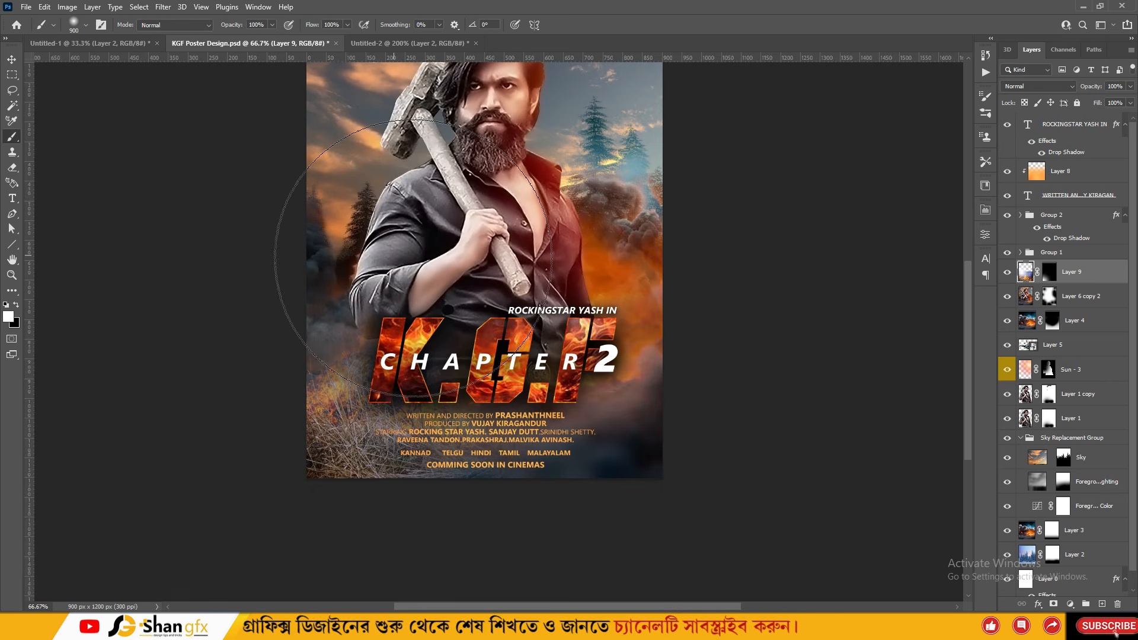
{"action": "key", "text": "x"}
Duplicate Layer 9 and flip the copy horizontally to put matching grass in the poster's lower-right corner.
{"action": "key", "text": "v"}
{"action": "key", "text": "ctrl+j"}
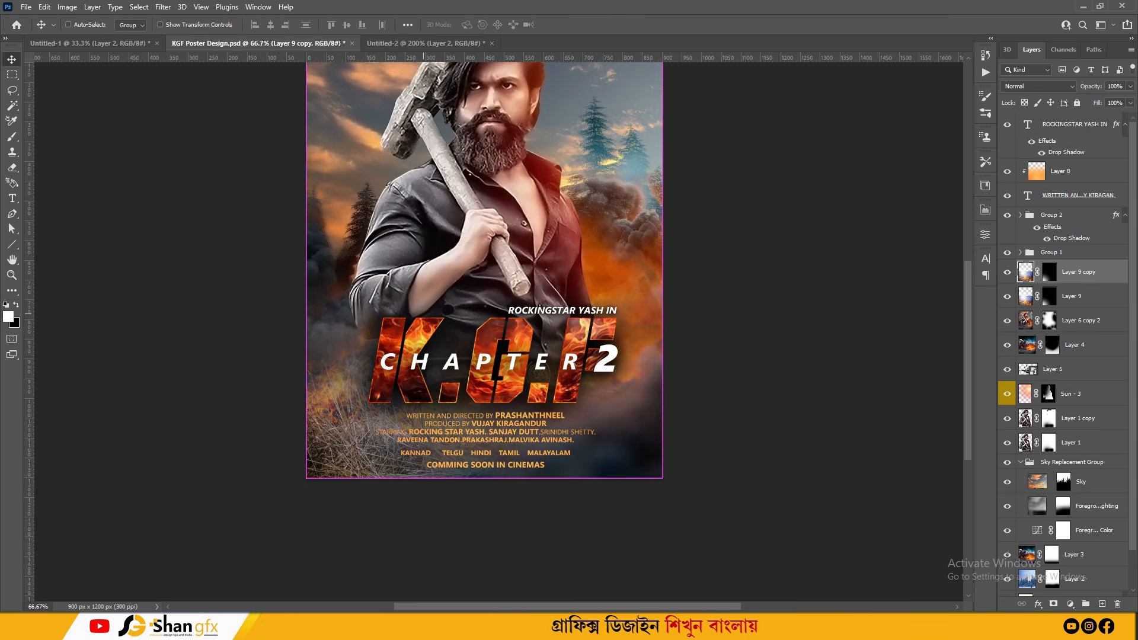
{"action": "key", "text": "ctrl+t"}
{"action": "right_click", "coordinate": [466, 413]}
{"action": "left_click", "coordinate": [501, 395]}
{"action": "left_click_drag", "start_coordinate": [664, 478], "coordinate": [705, 354]}
{"action": "key", "text": "Return"}
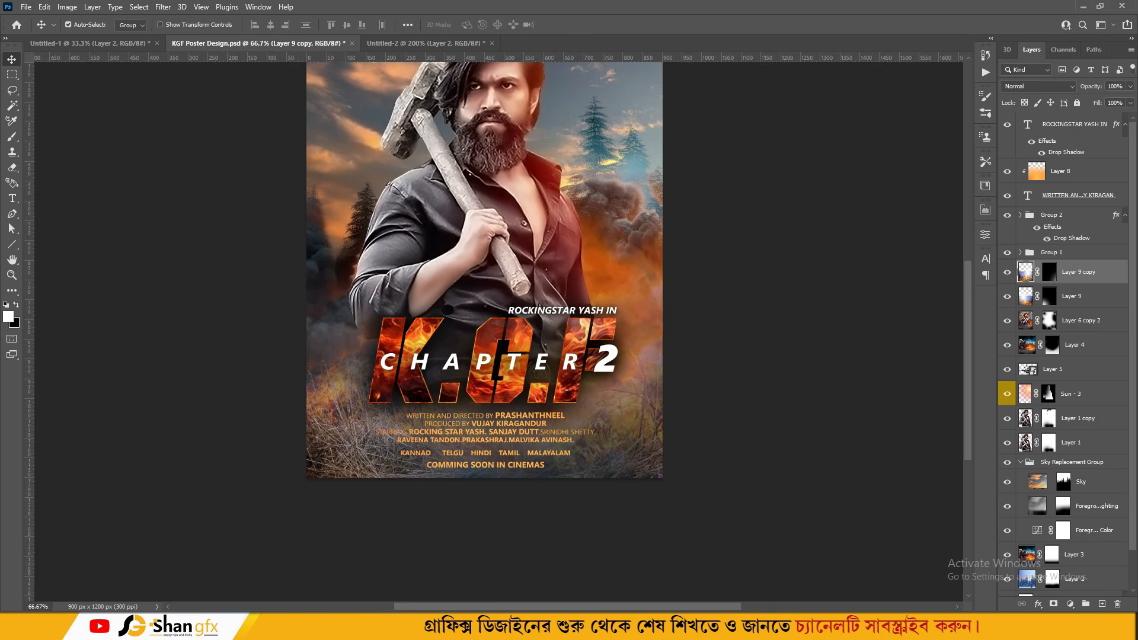
Refine Layer 9's mask with a large soft black brush to fade the grass around the title and credits.
{"action": "key", "text": "b"}
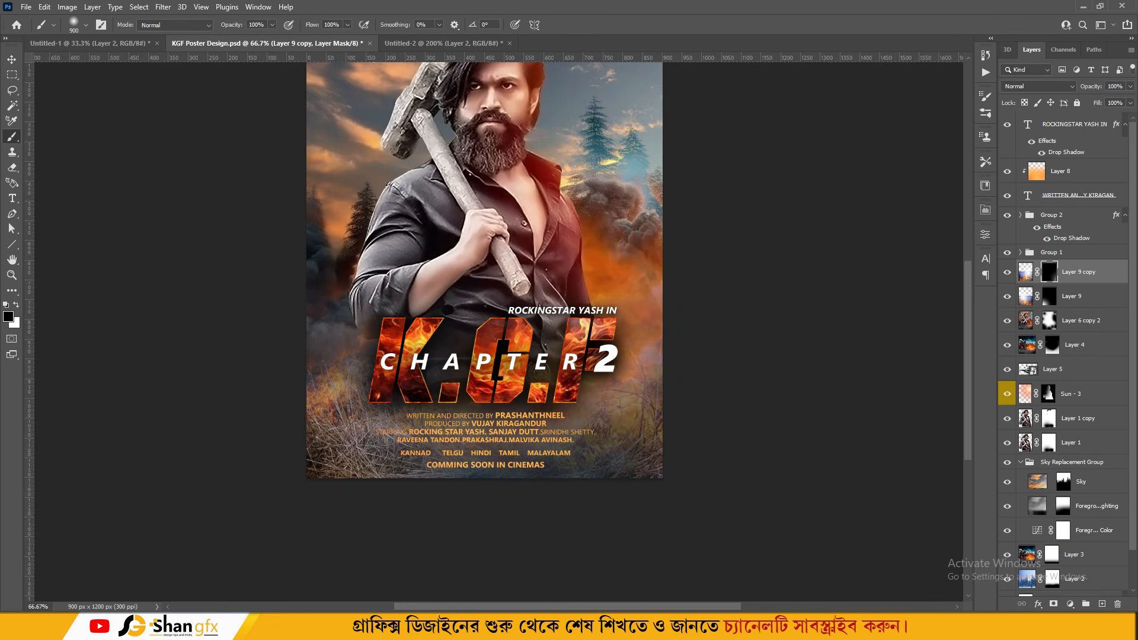
{"action": "left_click", "coordinate": [1049, 296]}
{"action": "left_click_drag", "start_coordinate": [533, 415], "coordinate": [522, 325]}
{"action": "left_click", "coordinate": [344, 437]}
{"action": "left_click", "coordinate": [479, 474]}
{"action": "key", "text": "v"}
{"action": "key", "text": "ctrl+plus"}
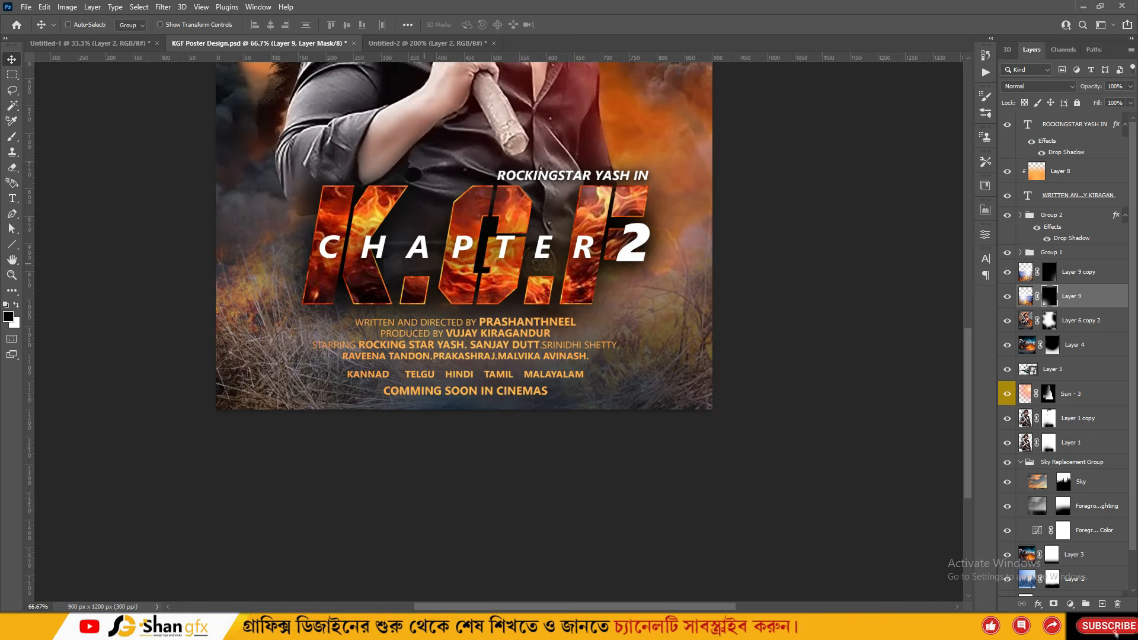
Delete Layer 9 copy with the mirrored grass.
{"action": "key", "text": "ctrl+minus"}
{"action": "key", "text": "ctrl+minus"}
{"action": "key", "text": "ctrl+plus"}
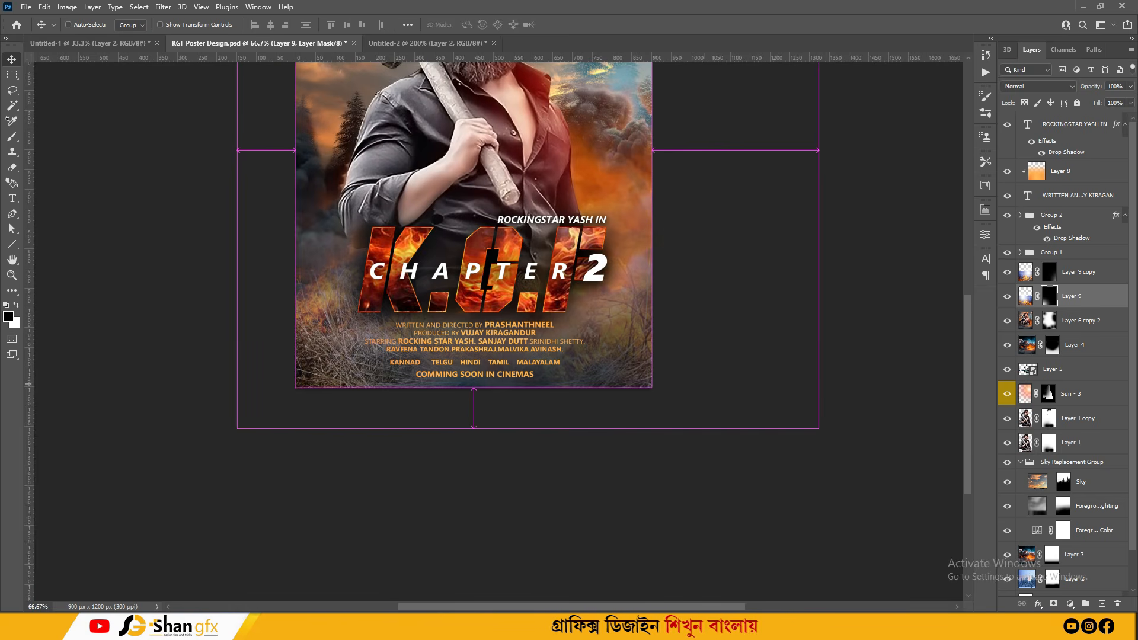
{"action": "left_click", "coordinate": [1026, 272]}
{"action": "left_click", "coordinate": [1007, 272]}
{"action": "key", "text": "Delete"}
{"action": "left_click_drag", "start_coordinate": [706, 337], "coordinate": [701, 425]}
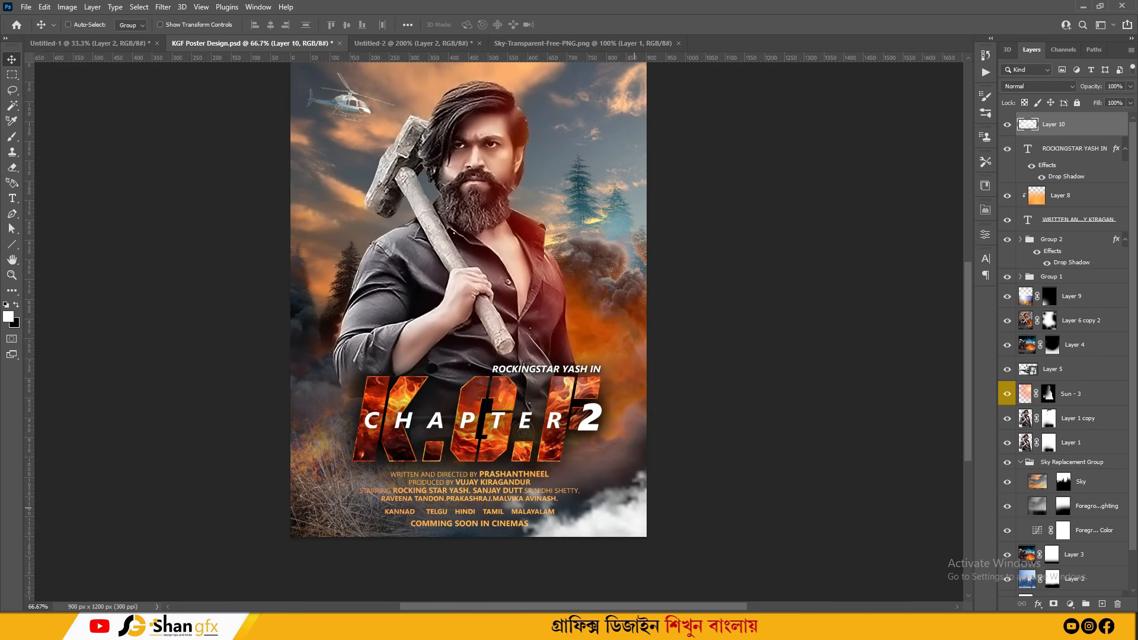
Enlarge the cloud image on Layer 10 to about 221% and place it over the poster's lower-right corner.
{"action": "key", "text": "ctrl+t"}
{"action": "key", "text": "ctrl+minus"}
{"action": "left_click_drag", "start_coordinate": [780, 405], "coordinate": [1049, 237]}
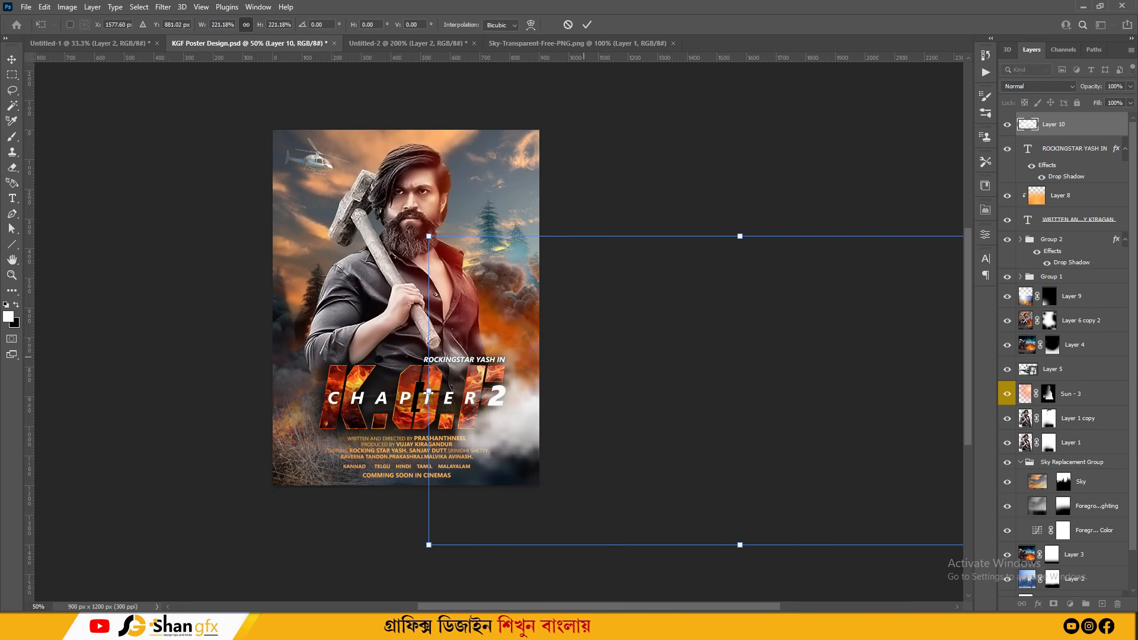
{"action": "left_click_drag", "start_coordinate": [581, 355], "coordinate": [585, 385]}
{"action": "key", "text": "Return"}
Set Layer 10's blend mode to Soft Light and shift the clouds up and to the right.
{"action": "left_click", "coordinate": [1039, 87]}
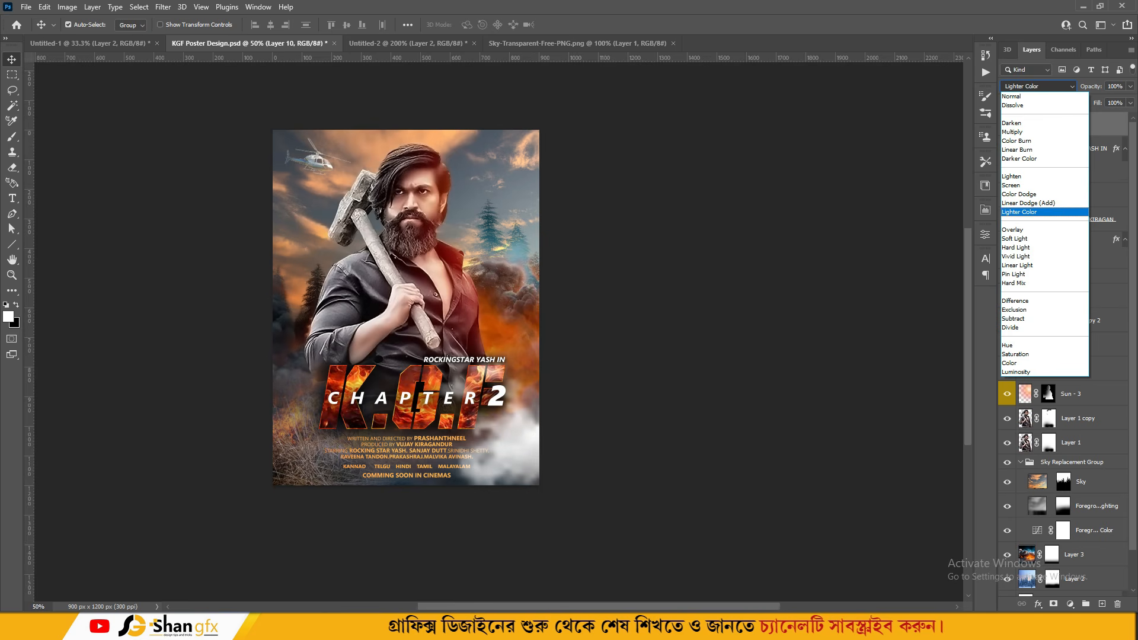
{"action": "key", "text": "Down"}
{"action": "key", "text": "Down"}
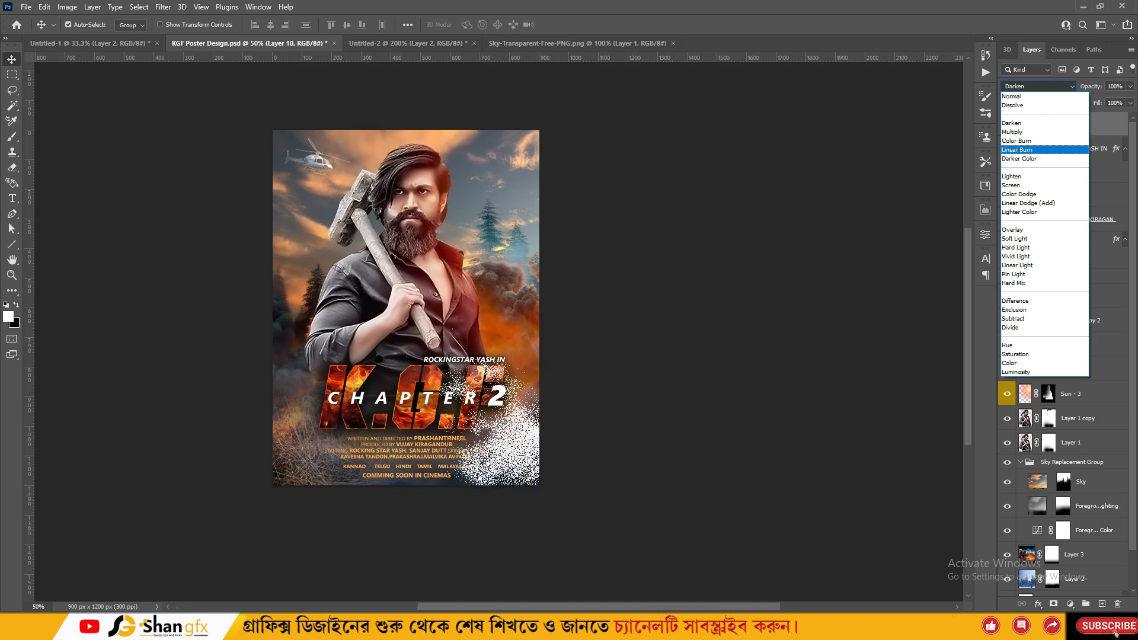
{"action": "left_click", "coordinate": [1015, 238]}
{"action": "key", "text": "ctrl+t"}
{"action": "left_click_drag", "start_coordinate": [524, 415], "coordinate": [664, 329]}
{"action": "key", "text": "Return"}
Add a drop shadow to the film credits text with 66% opacity, 2 px distance, 5% spread and 117 px size.
{"action": "key", "text": "ctrl+plus"}
{"action": "key", "text": "ctrl+plus"}
{"action": "left_click", "coordinate": [541, 406]}
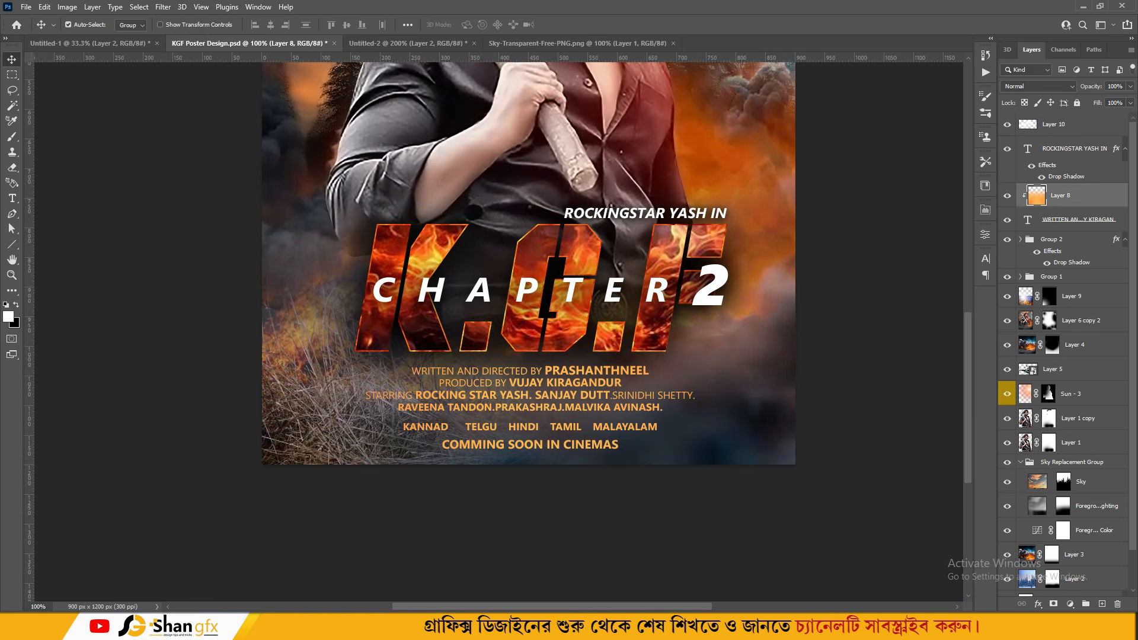
{"action": "left_click", "coordinate": [646, 213]}
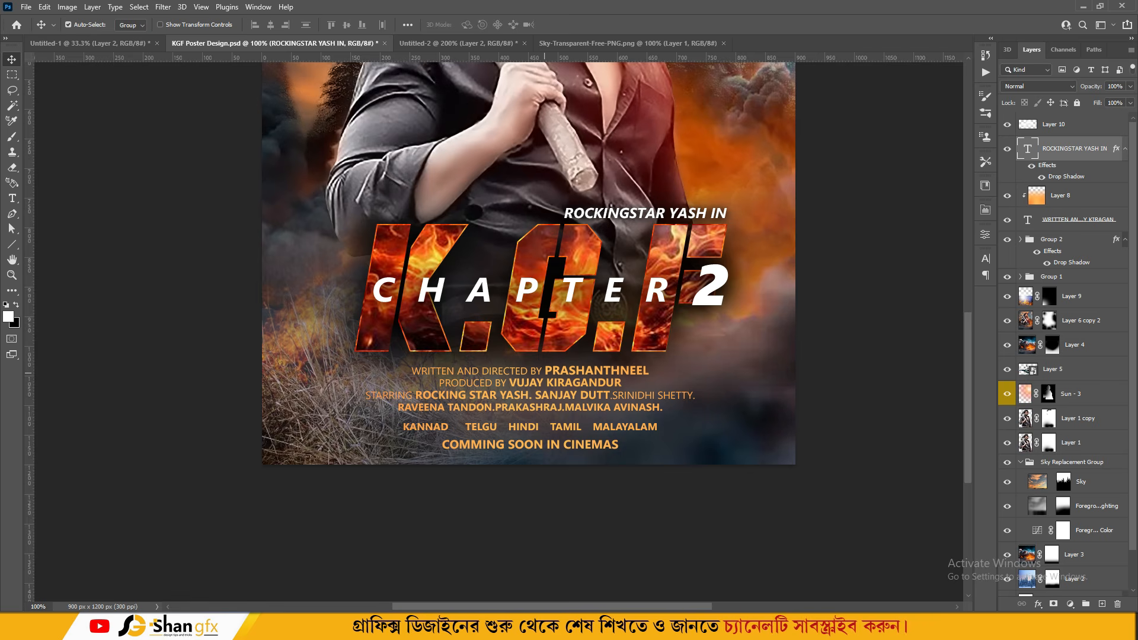
{"action": "left_click", "coordinate": [544, 373]}
{"action": "left_click", "coordinate": [1078, 220]}
{"action": "left_click", "coordinate": [1038, 604]}
{"action": "left_click", "coordinate": [1058, 598]}
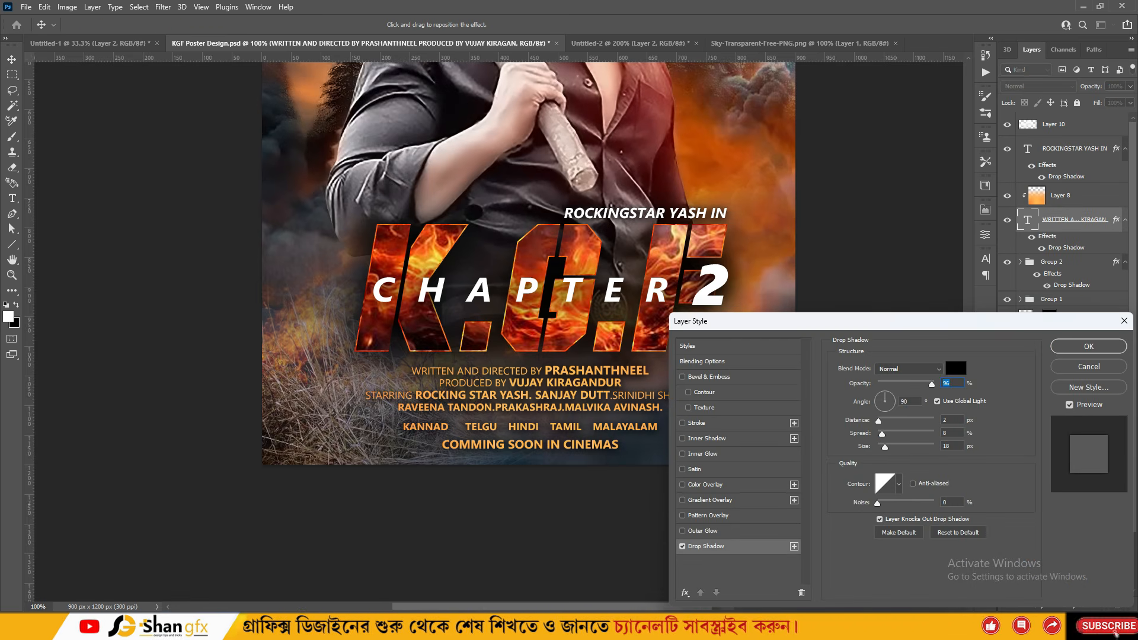
{"action": "left_click_drag", "start_coordinate": [885, 448], "coordinate": [899, 448]}
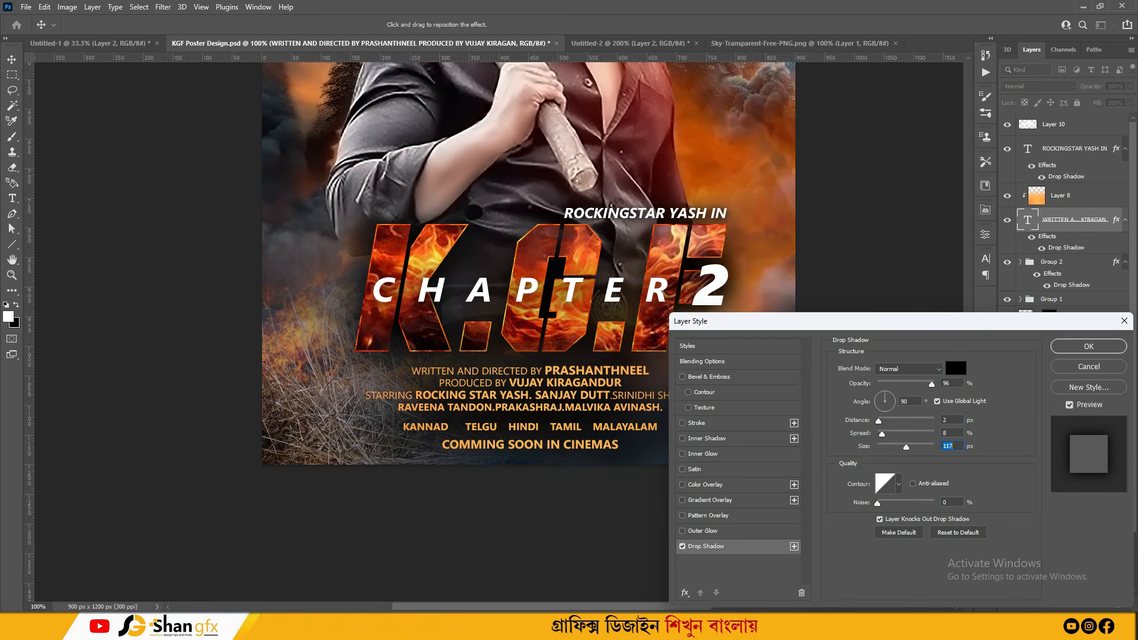
{"action": "left_click_drag", "start_coordinate": [932, 384], "coordinate": [915, 384]}
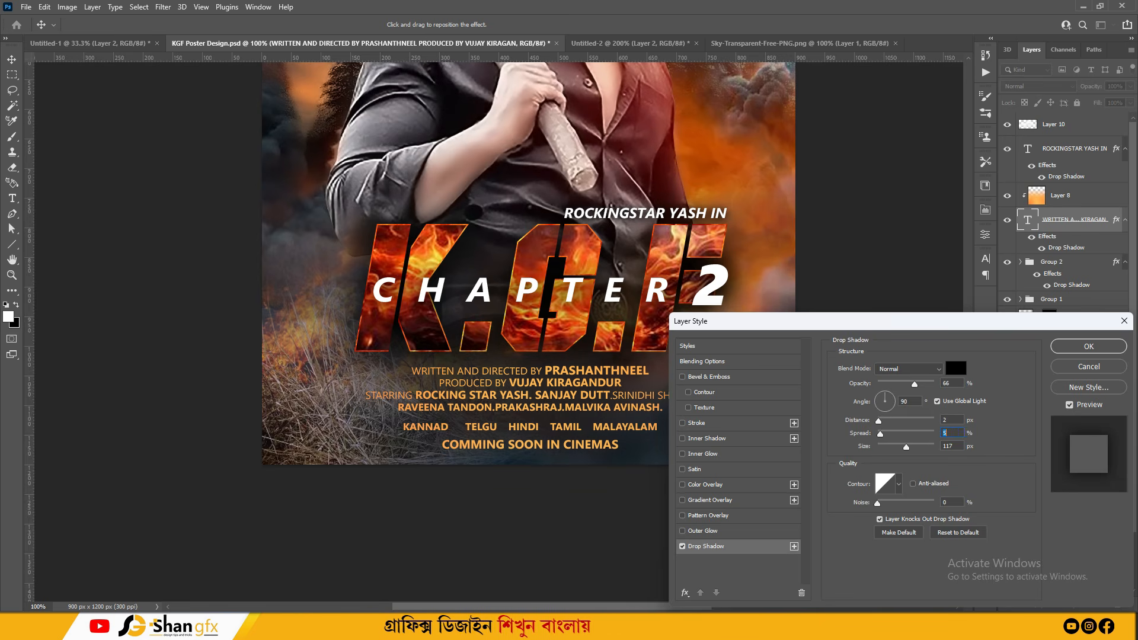
{"action": "key", "text": "Return"}
{"action": "key", "text": "ctrl+minus"}
{"action": "key", "text": "ctrl+minus"}
{"action": "left_click_drag", "start_coordinate": [594, 351], "coordinate": [575, 444]}
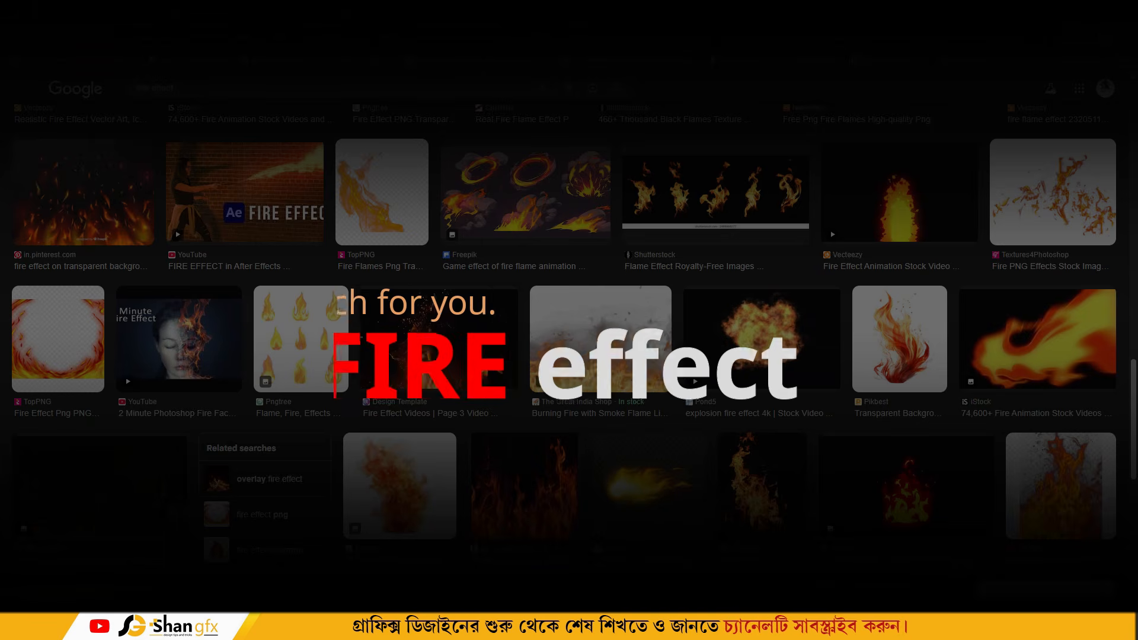
Copy the dark fire-and-sparks picture from the Google fire effect image results and paste it into the poster.
{"action": "scroll", "coordinate": [859, 290], "scroll_direction": "down", "scroll_amount": 3}
{"action": "scroll", "coordinate": [859, 291], "scroll_direction": "up", "scroll_amount": 3}
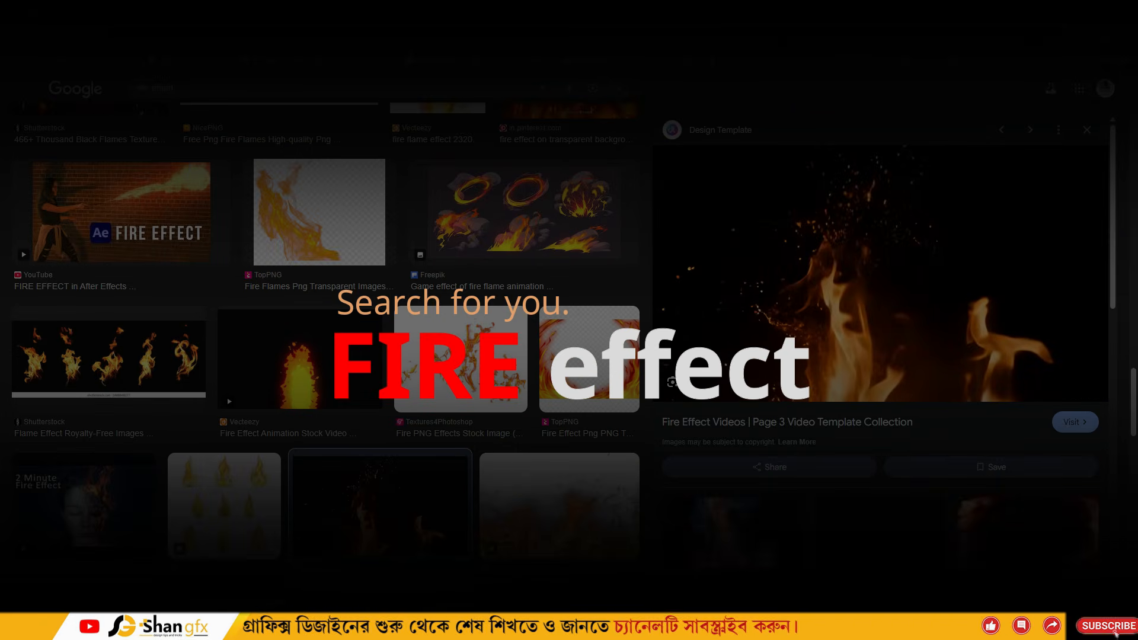
{"action": "right_click", "coordinate": [833, 296]}
{"action": "left_click", "coordinate": [874, 492]}
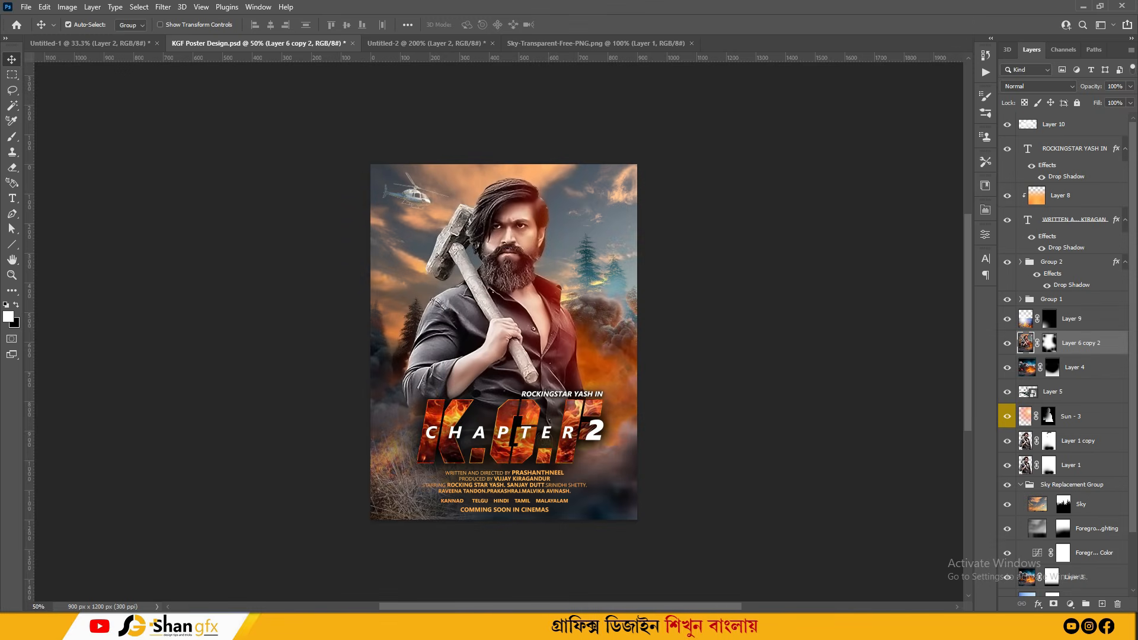
{"action": "key", "text": "ctrl+v"}
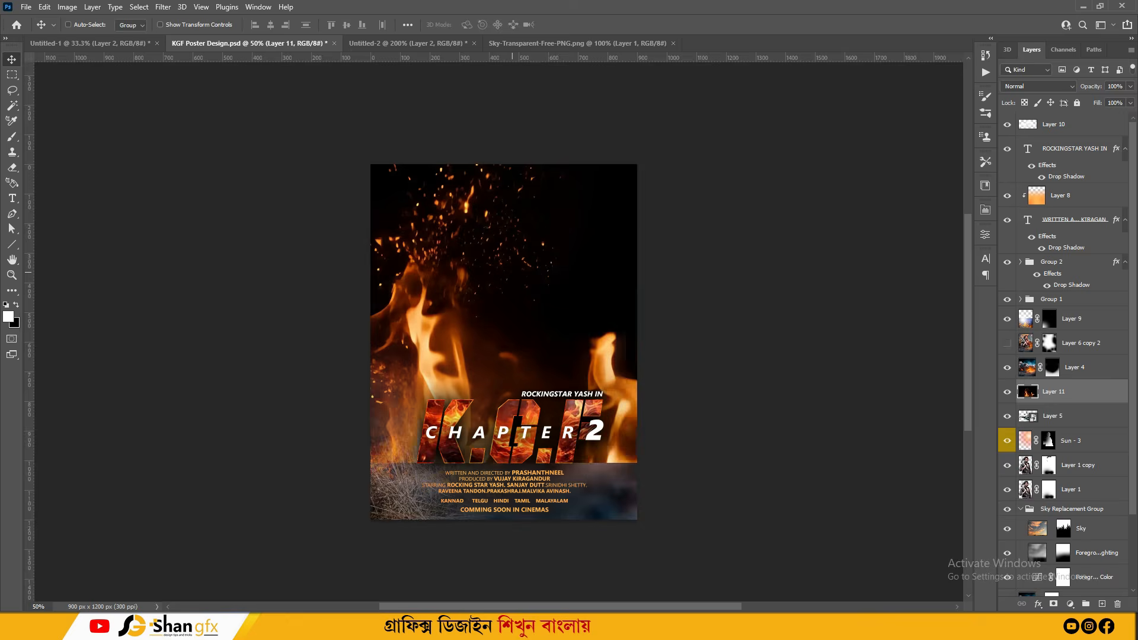
Shift the fire image up and to the right and stack it above Sky inside the Sky Replacement Group.
{"action": "left_click_drag", "start_coordinate": [1055, 489], "coordinate": [1055, 577]}
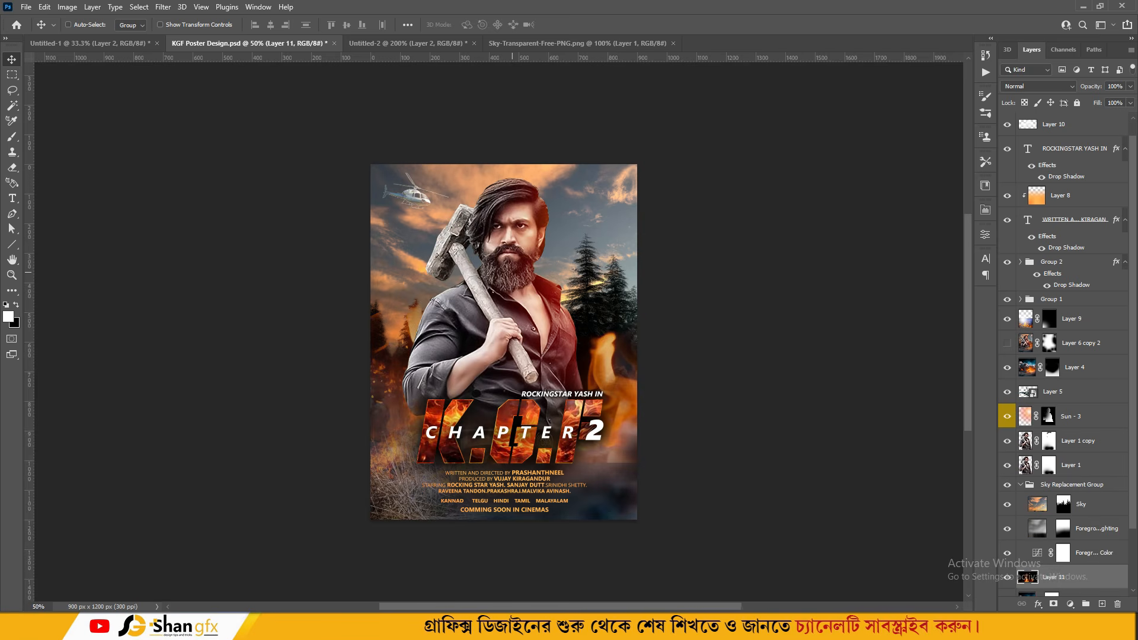
{"action": "scroll", "coordinate": [1061, 534], "scroll_direction": "down", "scroll_amount": 2}
{"action": "key", "text": "ctrl+t"}
{"action": "left_click_drag", "start_coordinate": [515, 273], "coordinate": [596, 239]}
{"action": "key", "text": "Return"}
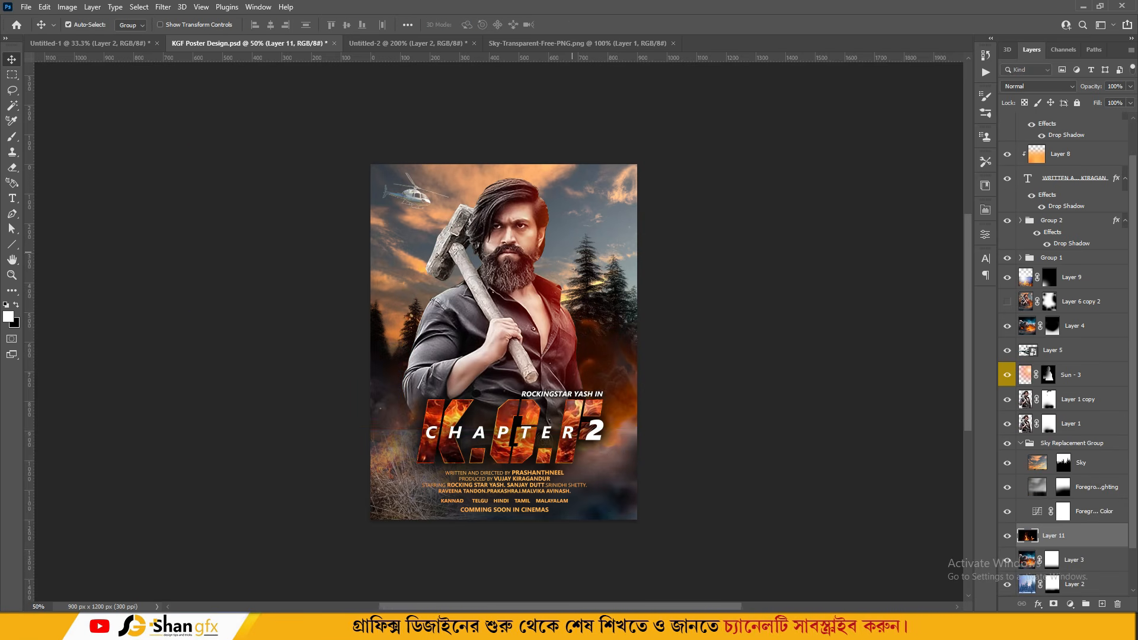
{"action": "key", "text": "ctrl+bracketright"}
{"action": "key", "text": "ctrl+bracketright"}
{"action": "key", "text": "ctrl+bracketright"}
{"action": "key", "text": "ctrl+bracketright"}
Enlarge the fire image to about 127% and position its sparks behind the man.
{"action": "key", "text": "ctrl+t"}
{"action": "key", "text": "ctrl+minus"}
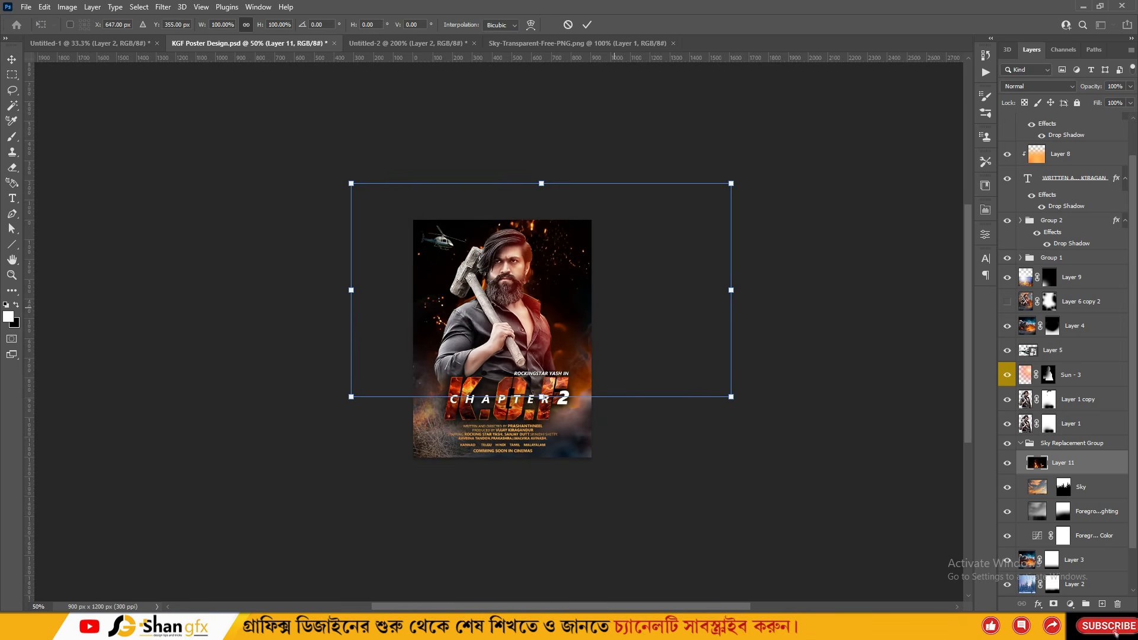
{"action": "left_click_drag", "start_coordinate": [731, 396], "coordinate": [783, 426]}
{"action": "left_click_drag", "start_coordinate": [547, 305], "coordinate": [552, 292]}
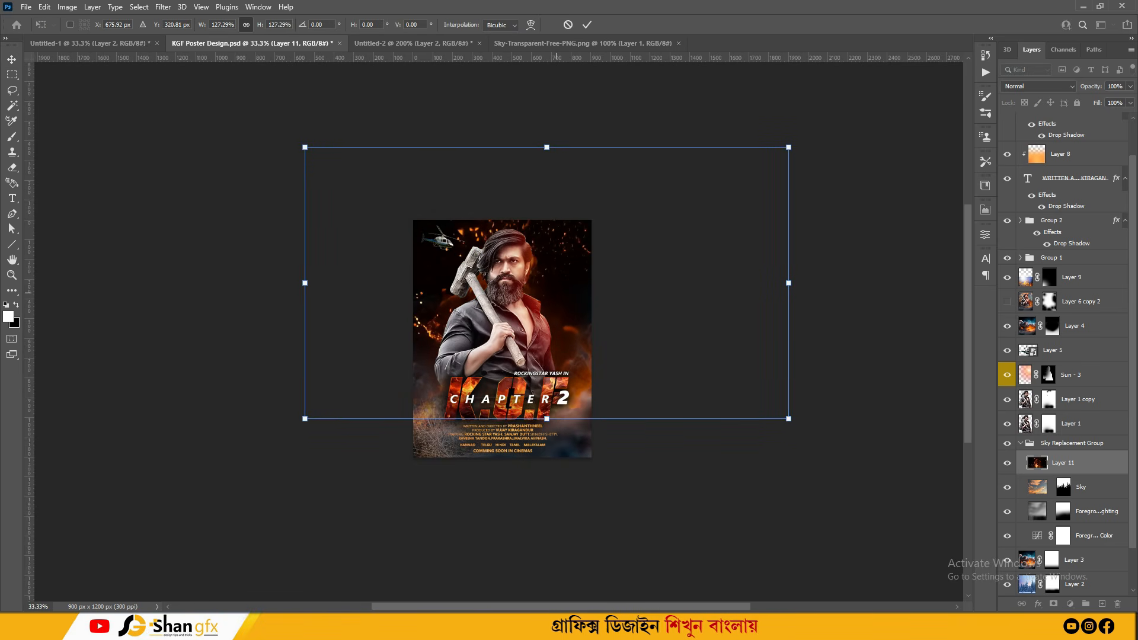
{"action": "key", "text": "Return"}
{"action": "key", "text": "ctrl+plus"}
Set Layer 11 to Linear Dodge (Add) and mask its unwanted fire areas with a soft black brush.
{"action": "left_click", "coordinate": [1038, 86]}
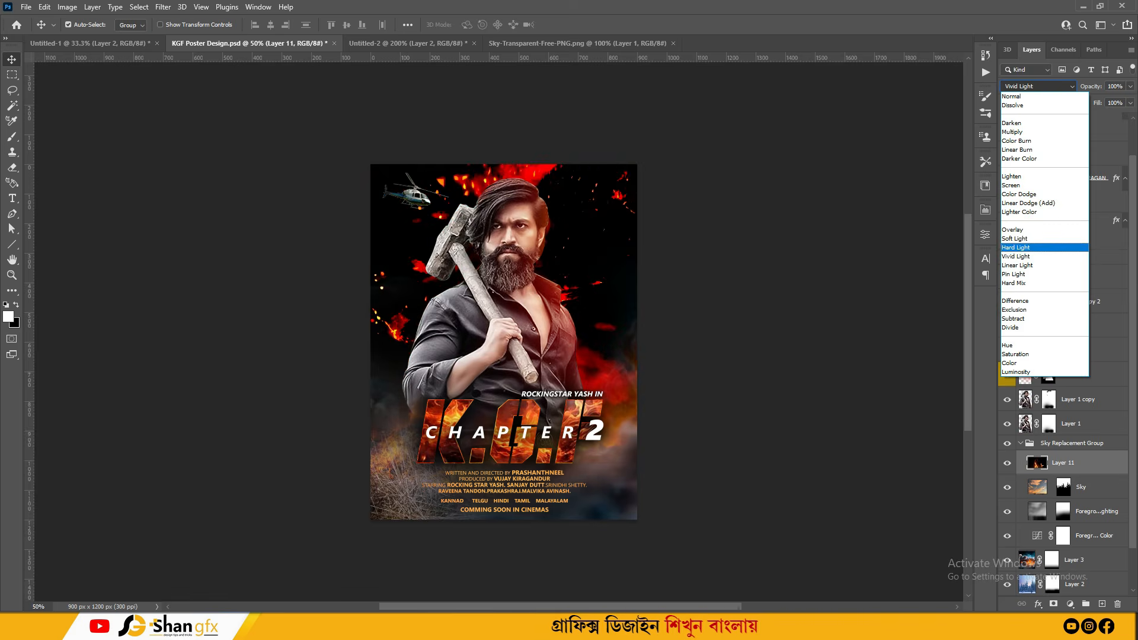
{"action": "left_click", "coordinate": [1028, 203]}
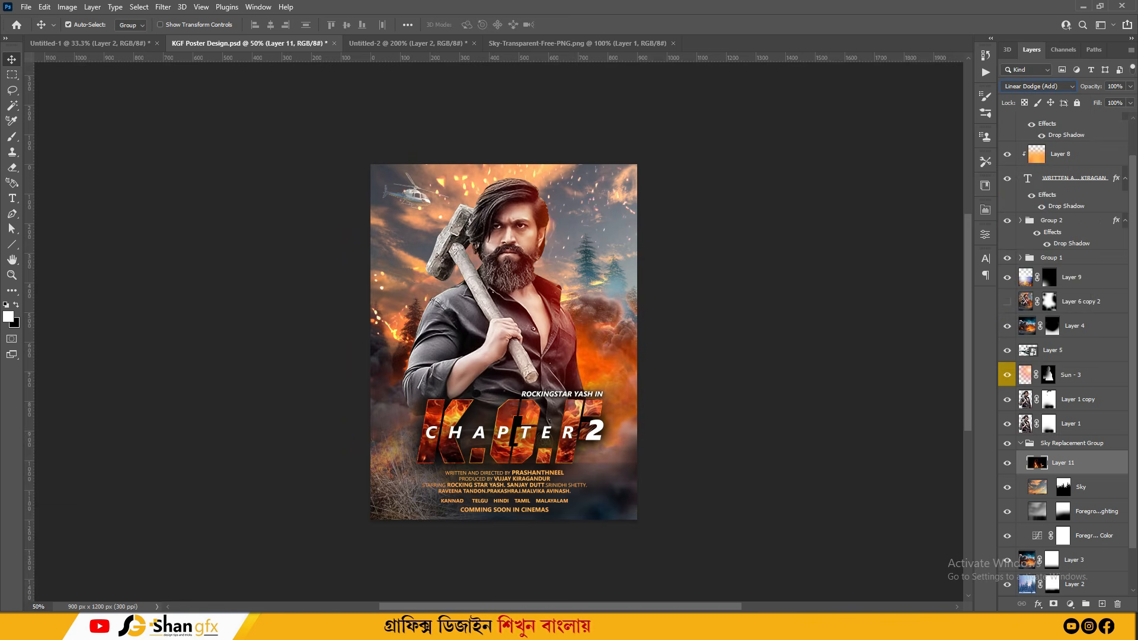
{"action": "left_click", "coordinate": [1054, 604]}
{"action": "key", "text": "b"}
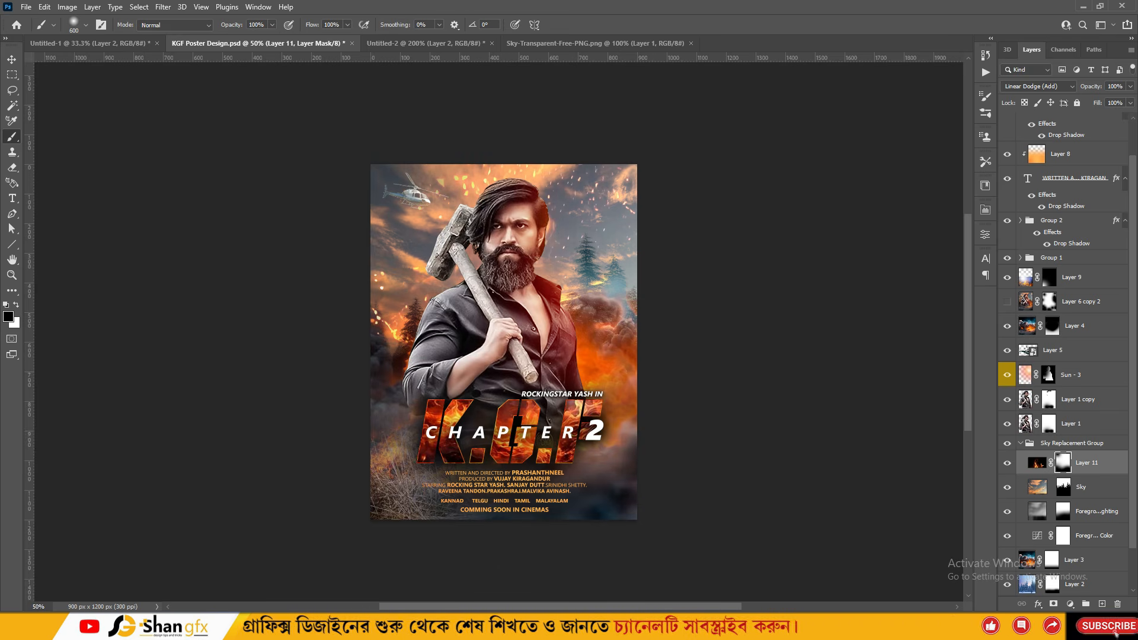
Duplicate Layer 11, hide the original and apply a Gaussian Blur to the copy.
{"action": "key", "text": "ctrl+j"}
{"action": "left_click", "coordinate": [1007, 487]}
{"action": "left_click", "coordinate": [163, 7]}
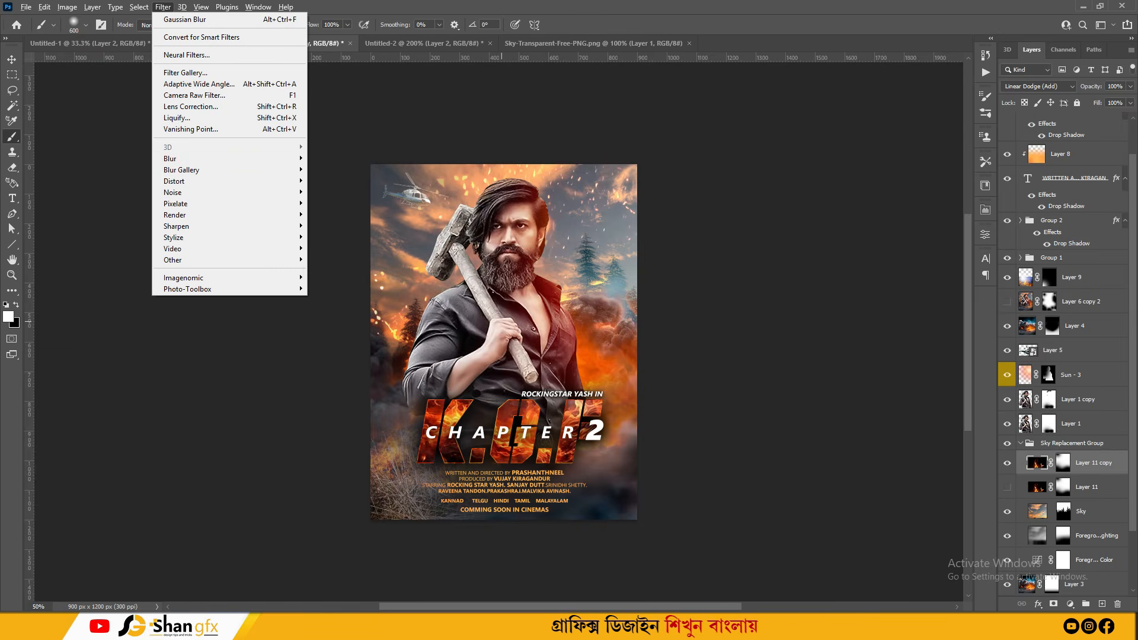
{"action": "mouse_move", "coordinate": [178, 156]}
{"action": "left_click", "coordinate": [335, 204]}
{"action": "left_click_drag", "start_coordinate": [784, 264], "coordinate": [745, 265]}
{"action": "key", "text": "Return"}
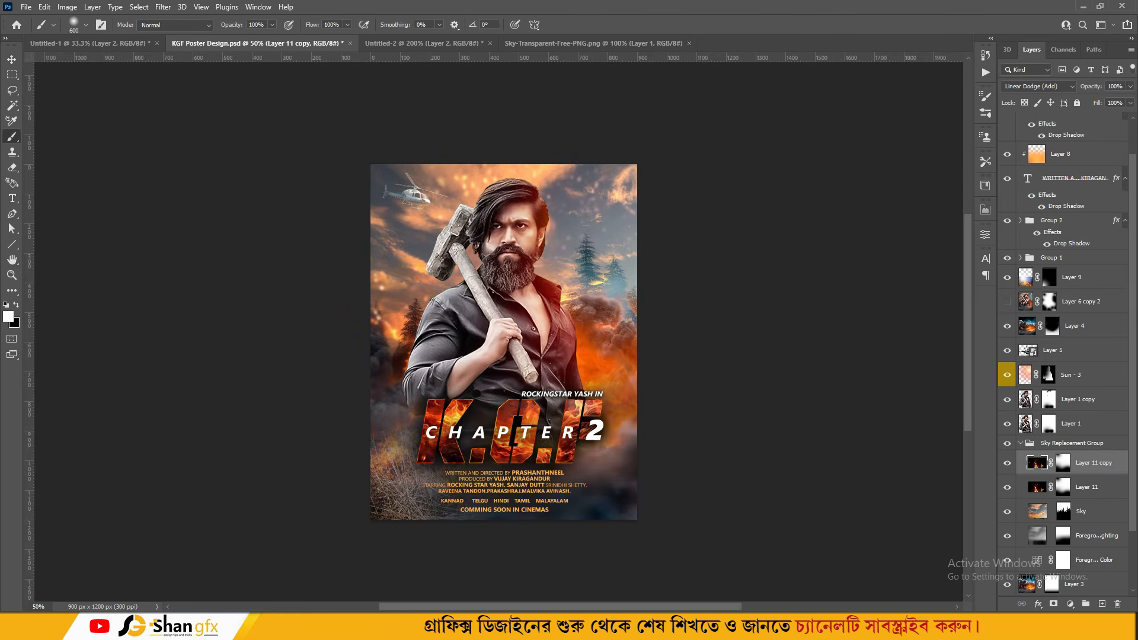
Try Screen blending on Layer 11 copy and delete the copy.
{"action": "key", "text": "b"}
{"action": "left_click", "coordinate": [1038, 87]}
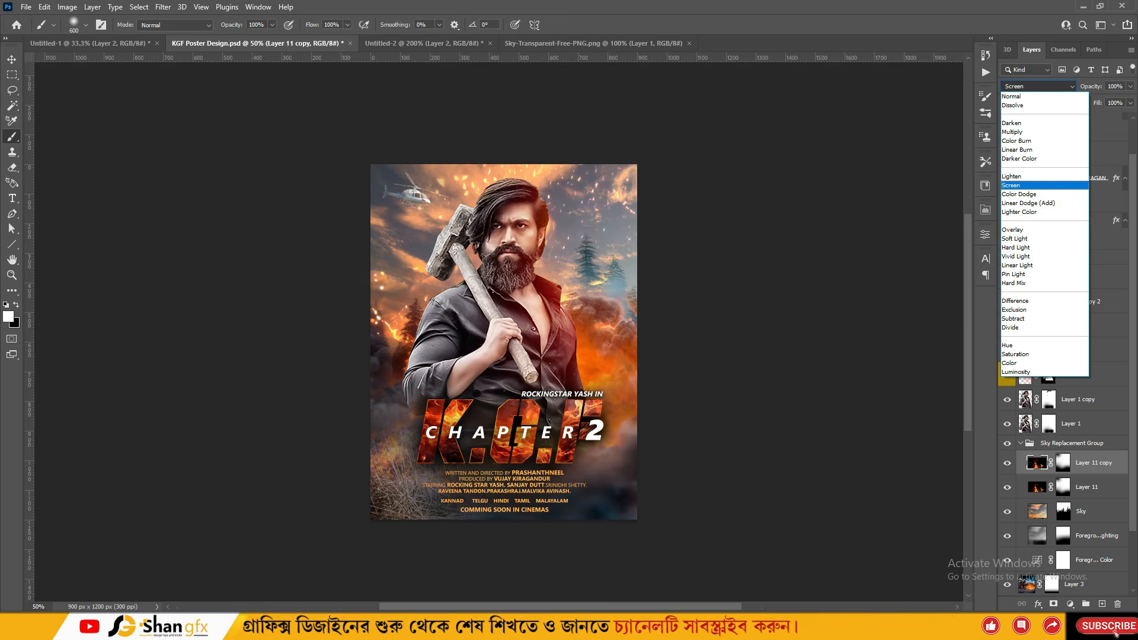
{"action": "left_click", "coordinate": [1011, 185]}
{"action": "left_click", "coordinate": [1007, 463]}
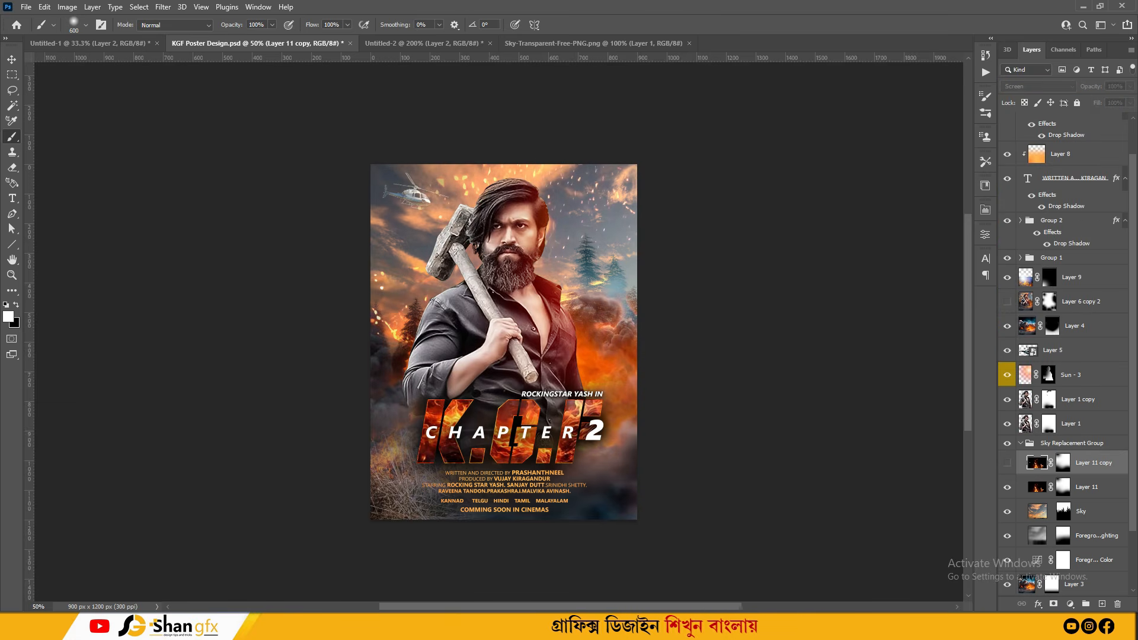
{"action": "left_click_drag", "start_coordinate": [1047, 587], "coordinate": [1118, 604]}
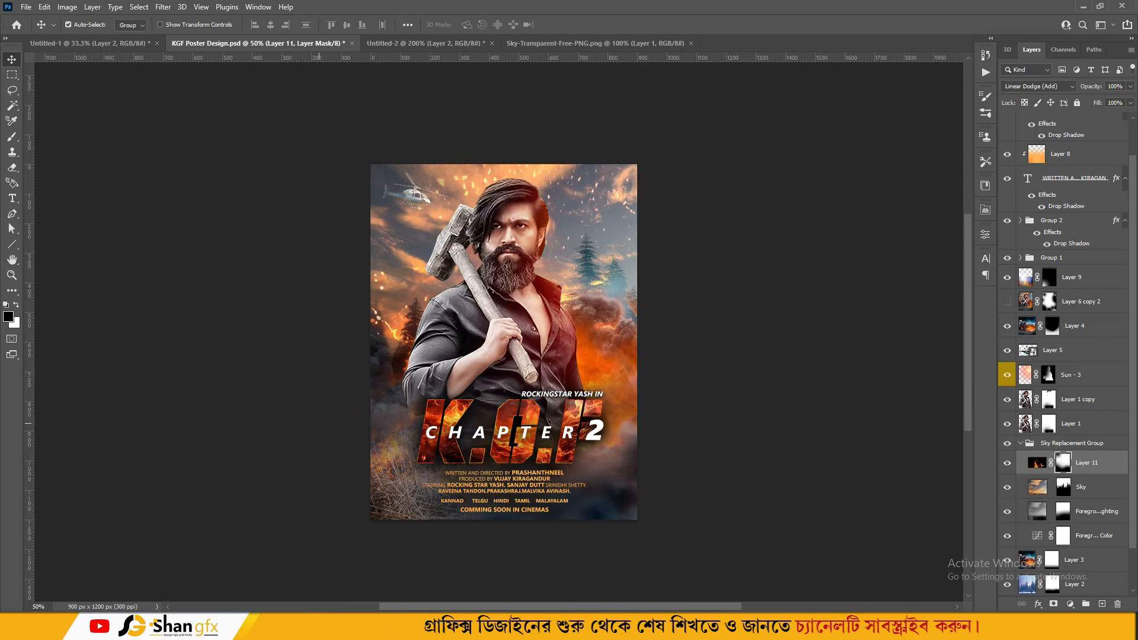
Compare the poster with the Layer 11 sparks hidden and shown, and select Group 1.
{"action": "left_click", "coordinate": [1006, 463]}
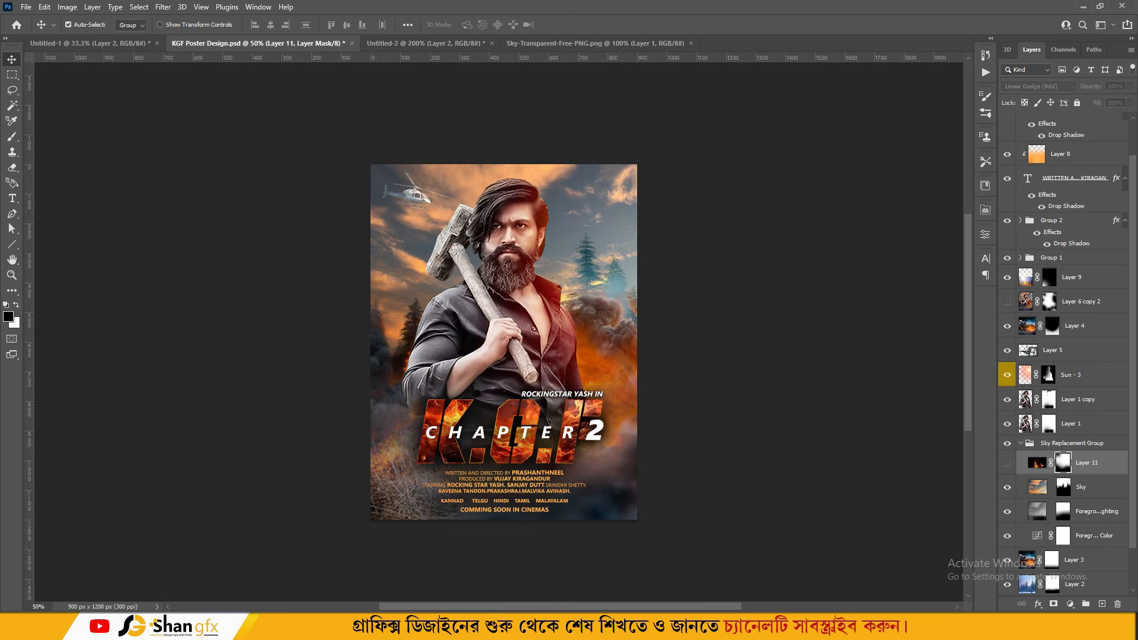
{"action": "left_click", "coordinate": [1007, 463]}
{"action": "left_click", "coordinate": [1052, 257]}
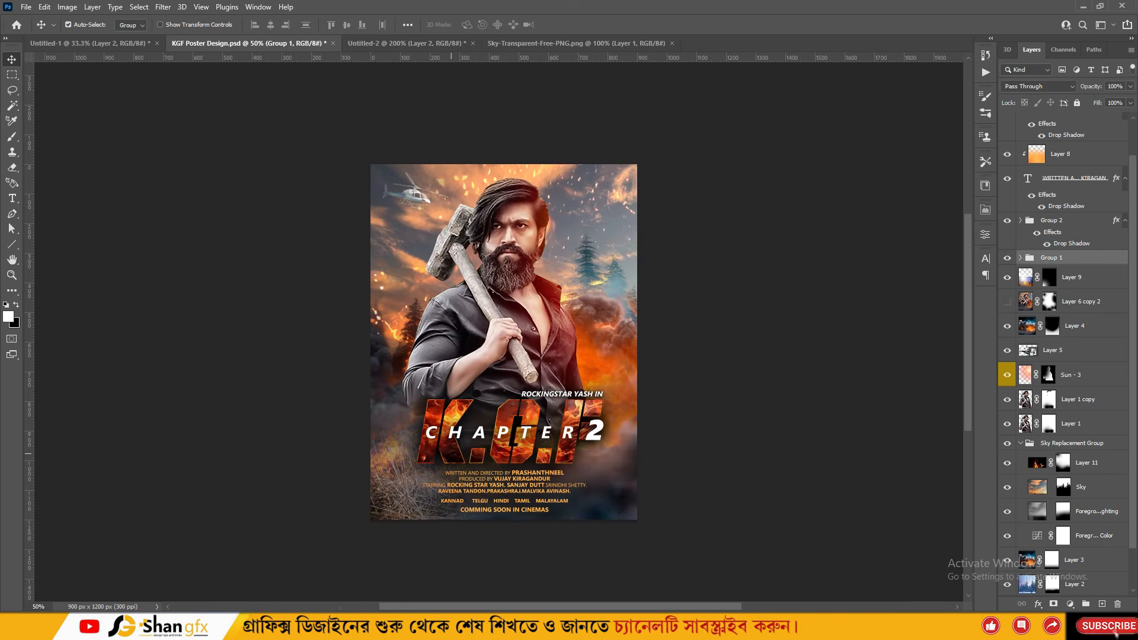
Paste the copied fire image above Layer 6 in Group 1 and clip it to the K.G.F title copy.
{"action": "left_click", "coordinate": [427, 450], "text": "ctrl"}
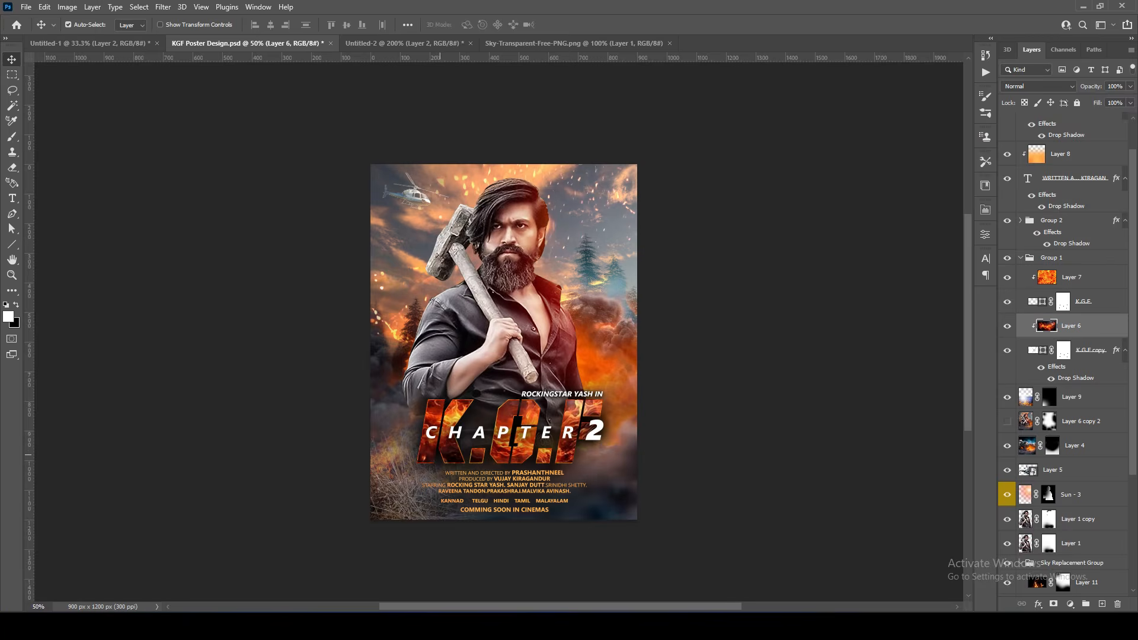
{"action": "key", "text": "ctrl+v"}
{"action": "key", "text": "ctrl+alt+g"}
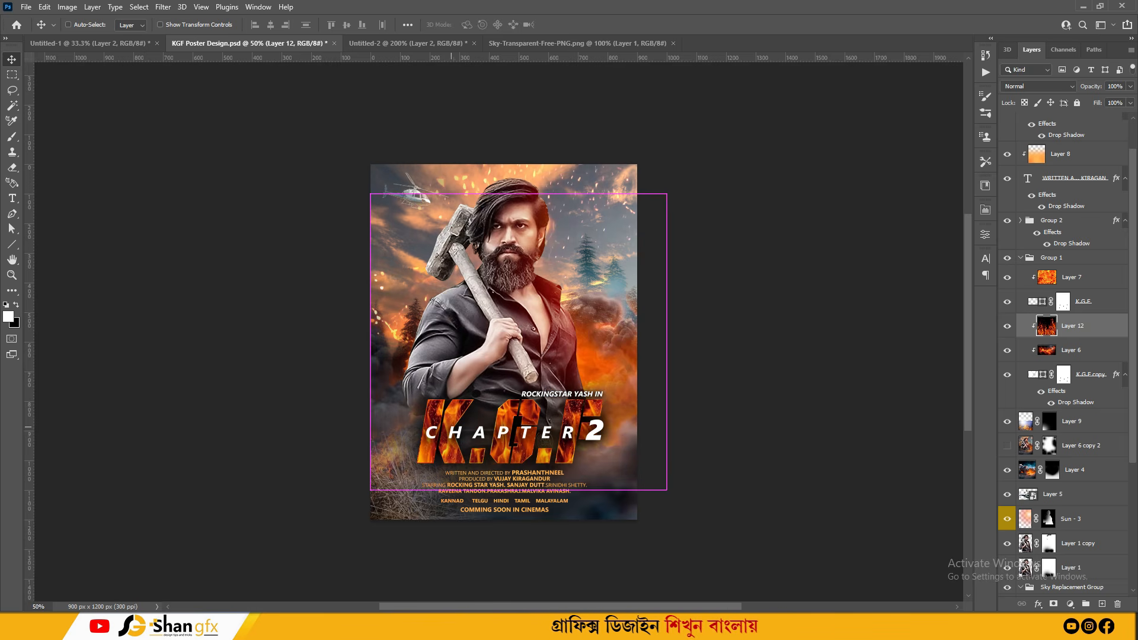
Squash, shrink and reposition the Layer 12 flames so they fit over the K.G.F title letters.
{"action": "left_click_drag", "start_coordinate": [521, 192], "coordinate": [523, 320]}
{"action": "left_click_drag", "start_coordinate": [545, 394], "coordinate": [570, 388]}
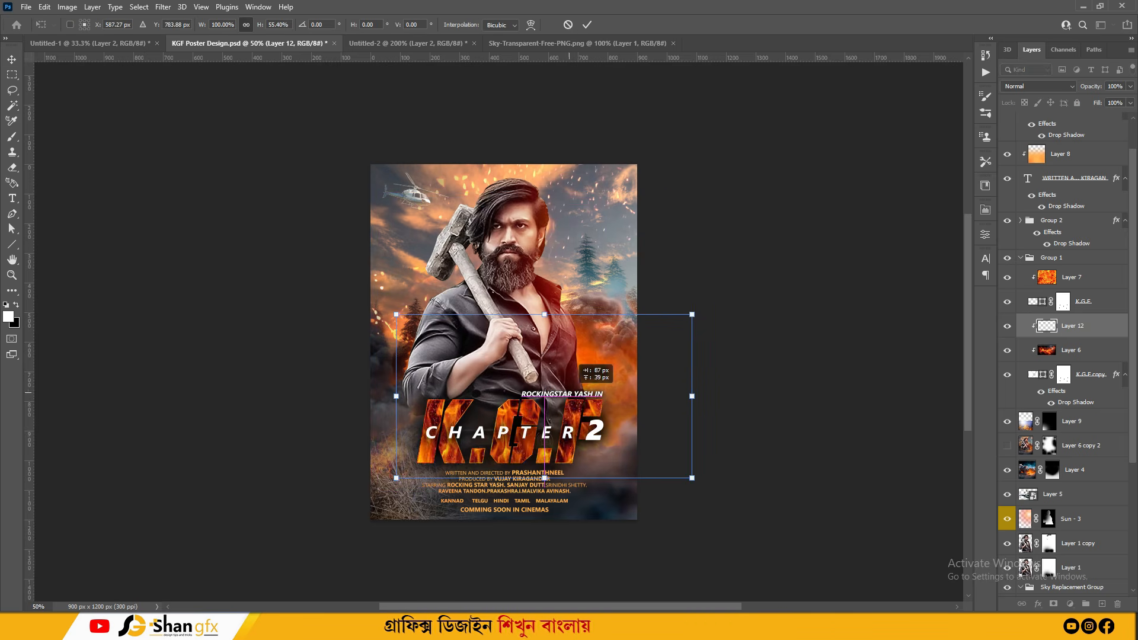
{"action": "left_click_drag", "start_coordinate": [691, 314], "coordinate": [656, 413]}
{"action": "left_click_drag", "start_coordinate": [397, 356], "coordinate": [409, 359]}
{"action": "key", "text": "ctrl+plus"}
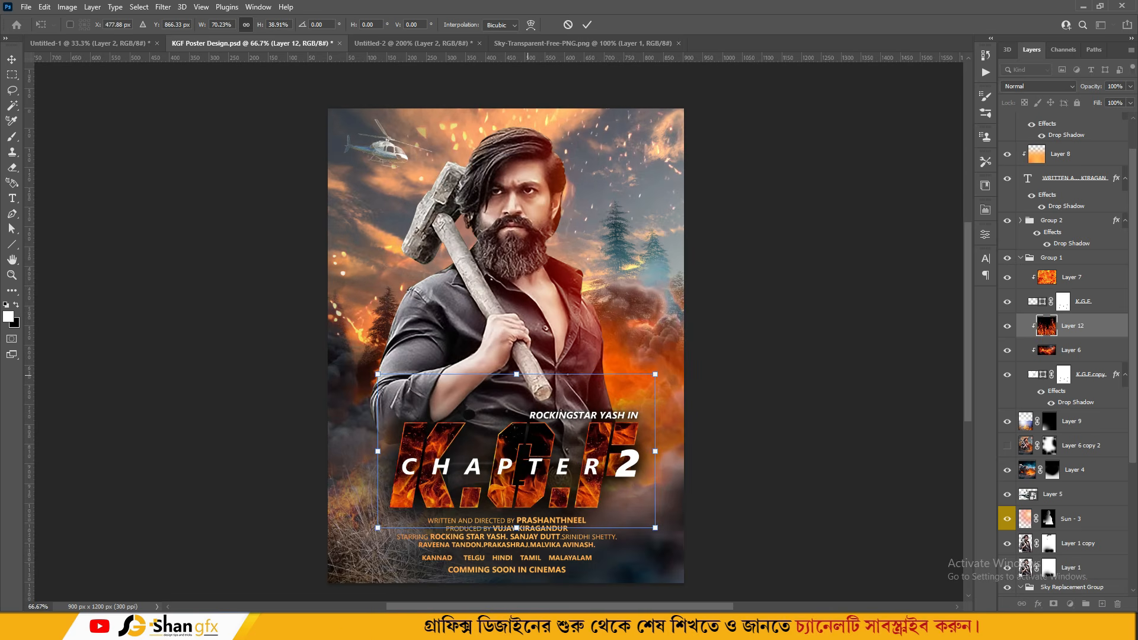
{"action": "left_click_drag", "start_coordinate": [516, 374], "coordinate": [516, 412]}
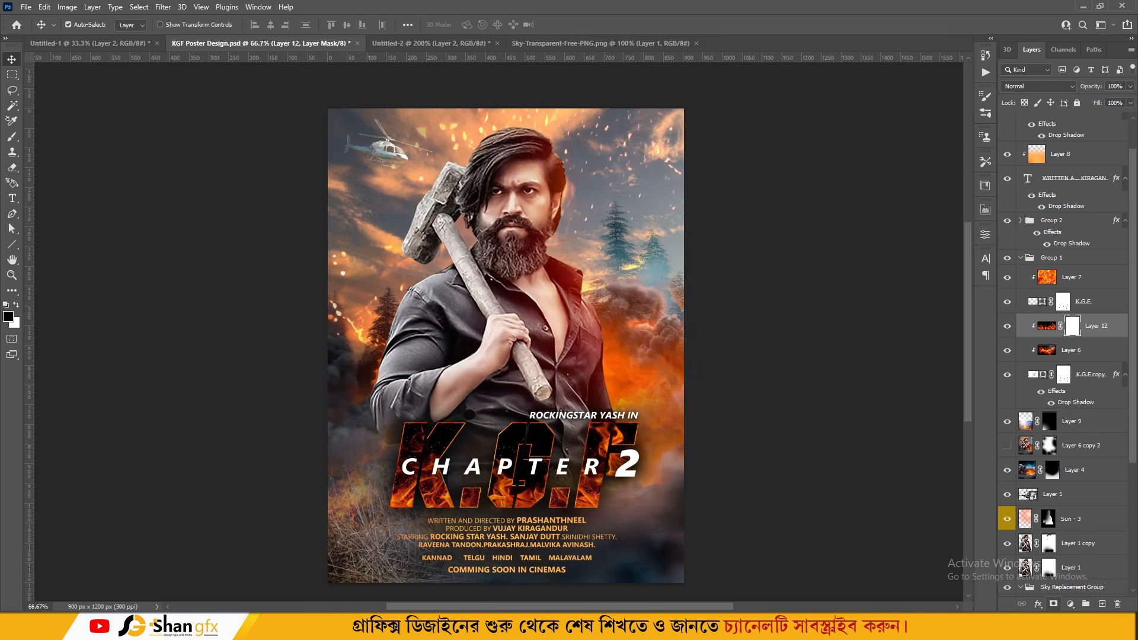
Mask Layer 12 so its flames show only along the bottom of the title letters.
{"action": "key", "text": "g"}
{"action": "key", "text": "bracketleft"}
{"action": "key", "text": "bracketleft"}
{"action": "key", "text": "bracketleft"}
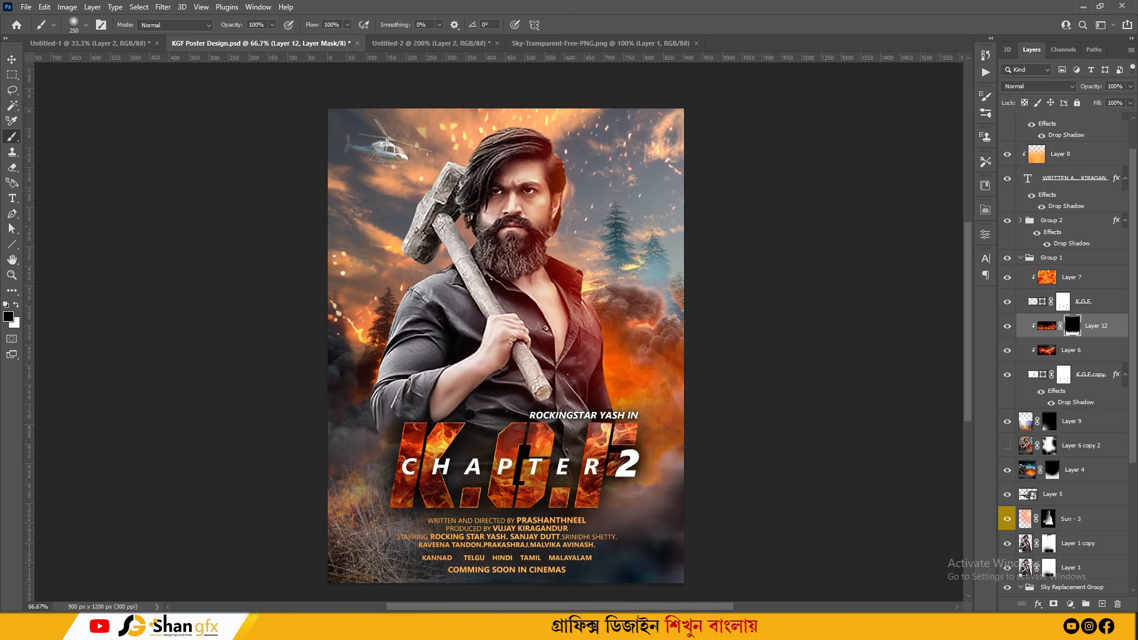
Brighten the Layer 12 fire image with Levels, setting midtones to 1.44 and white input to 199.
{"action": "key", "text": "ctrl+2"}
{"action": "key", "text": "ctrl+l"}
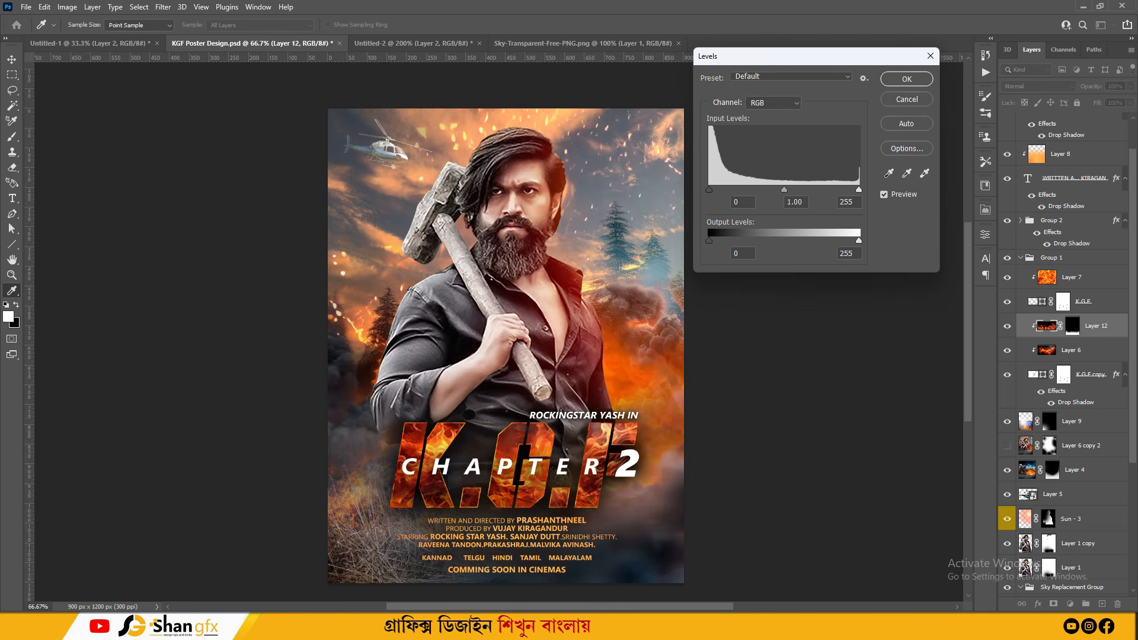
{"action": "left_click_drag", "start_coordinate": [767, 190], "coordinate": [730, 189]}
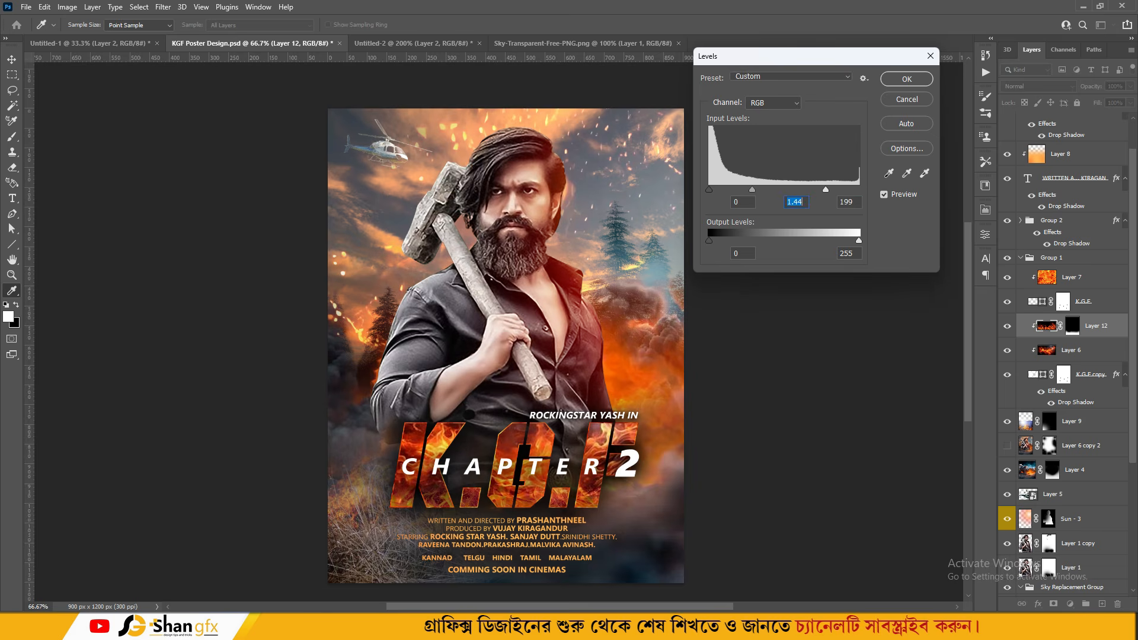
{"action": "key", "text": "Return"}
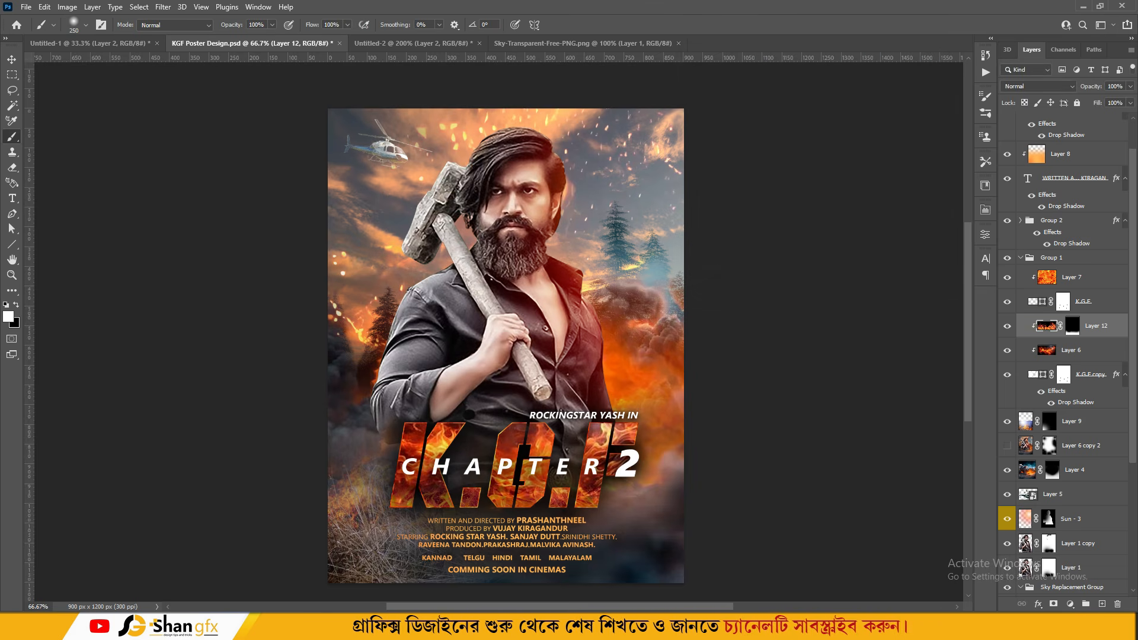
Refine Layer 12's mask over the title letters with a soft 200 px black brush.
{"action": "key", "text": "ctrl+backslash"}
{"action": "key", "text": "x"}
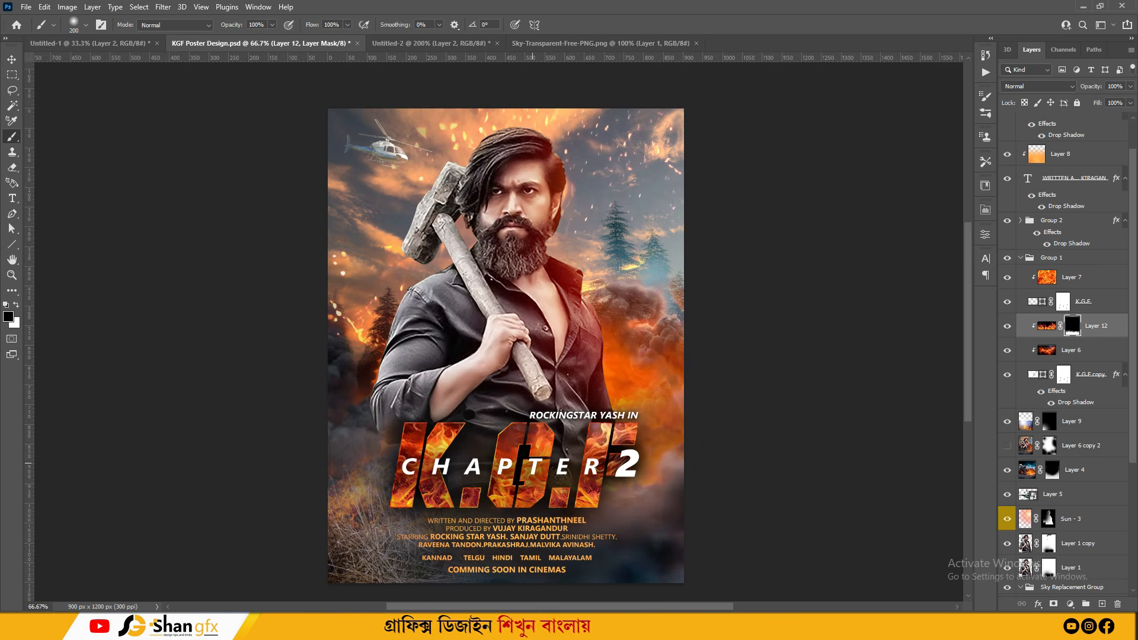
{"action": "key", "text": "ctrl+minus"}
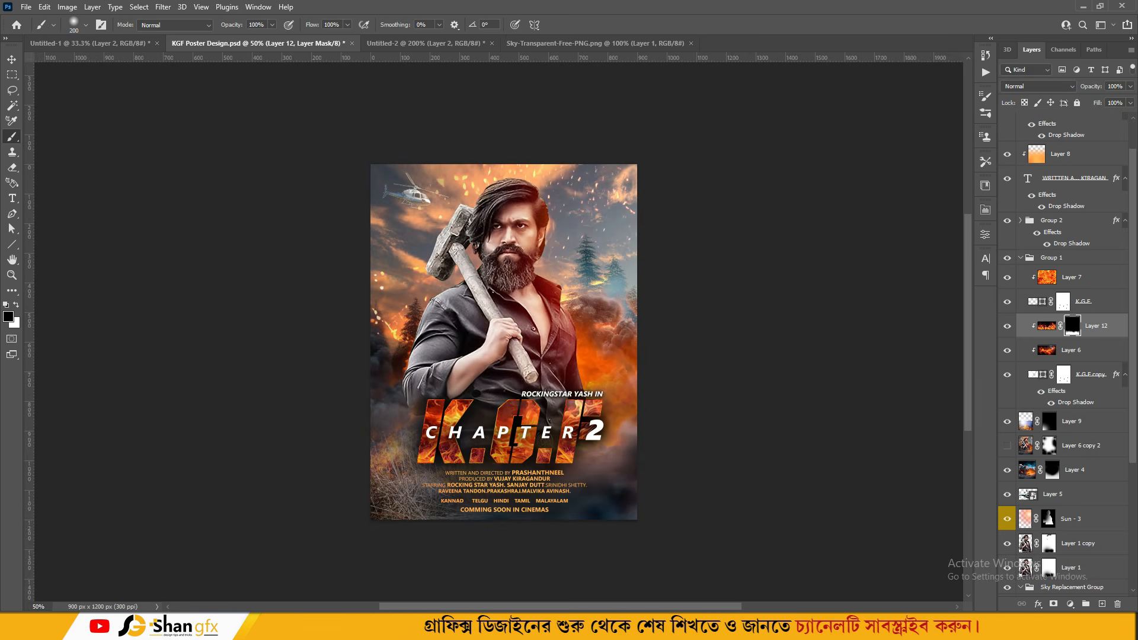
Add a Color Balance adjustment above Layer 1 copy and shift its midtones toward red and yellow.
{"action": "key", "text": "v"}
{"action": "key", "text": "ctrl+plus"}
{"action": "key", "text": "ctrl+plus"}
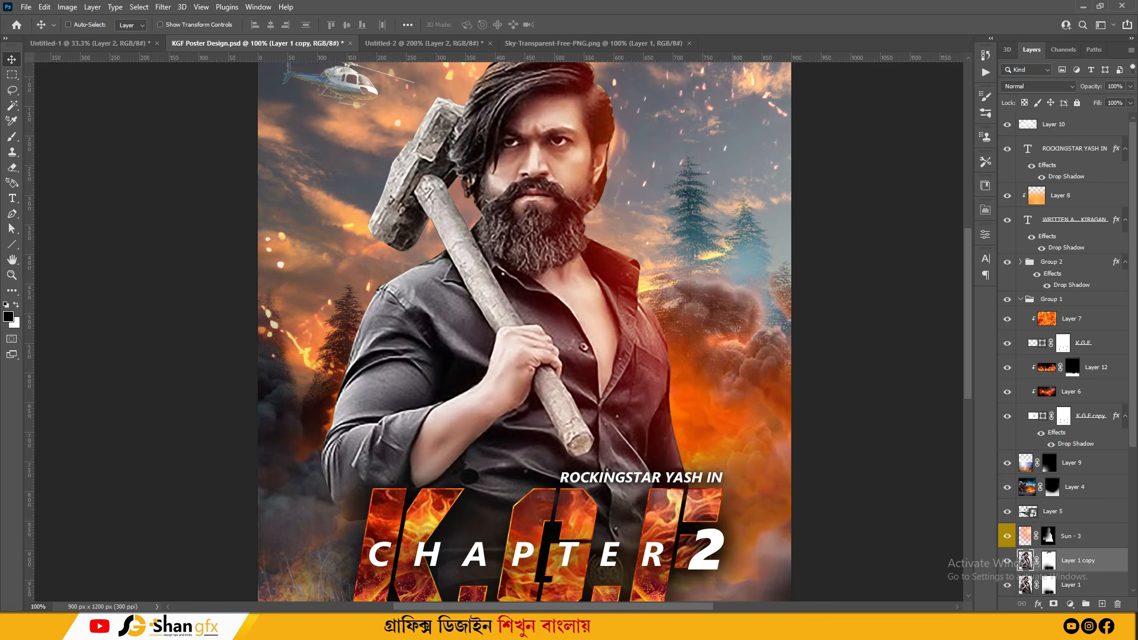
{"action": "left_click", "coordinate": [1070, 604]}
{"action": "left_click", "coordinate": [1061, 478]}
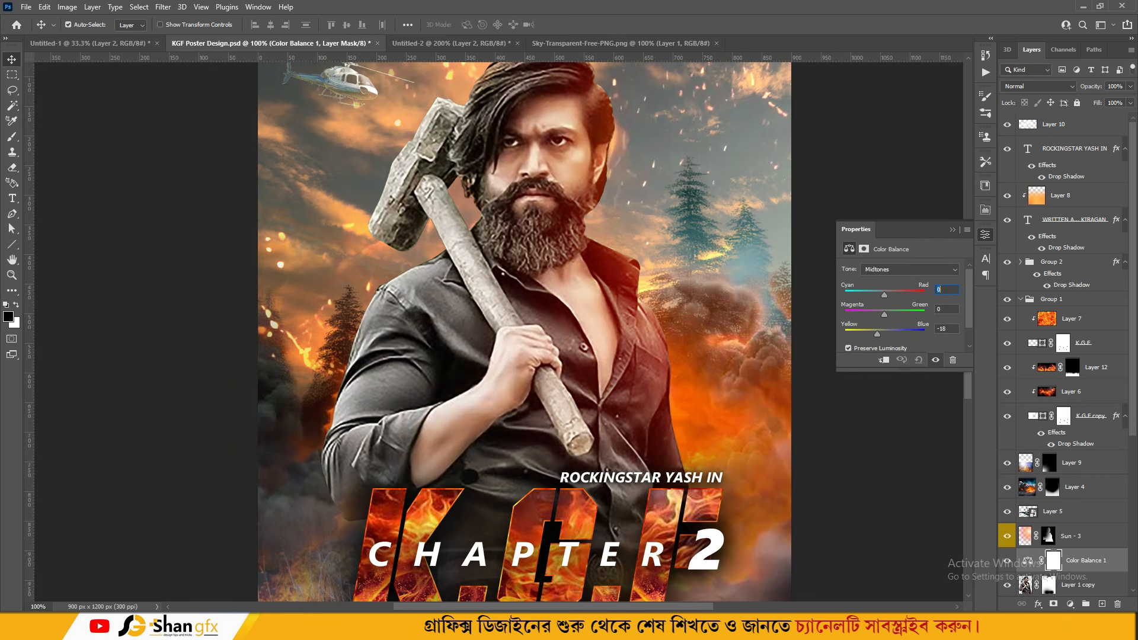
{"action": "left_click", "coordinate": [953, 229]}
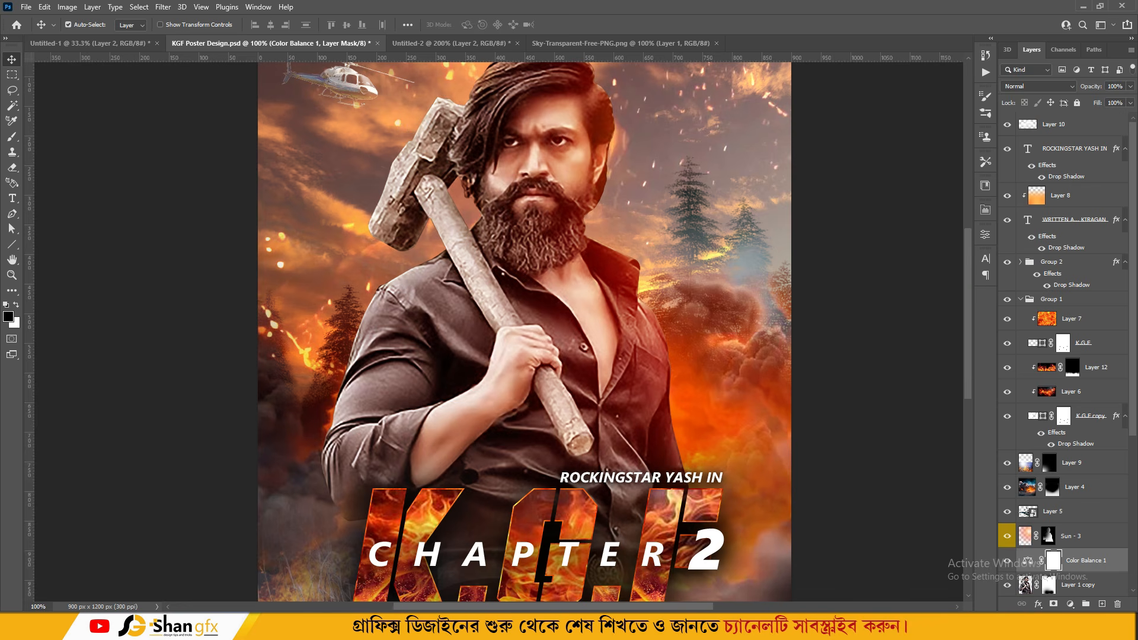
Invert the Color Balance mask and paint it white over the hammer head and handle to warm them.
{"action": "key", "text": "b"}
{"action": "key", "text": "ctrl+i"}
{"action": "key", "text": "ctrl+plus"}
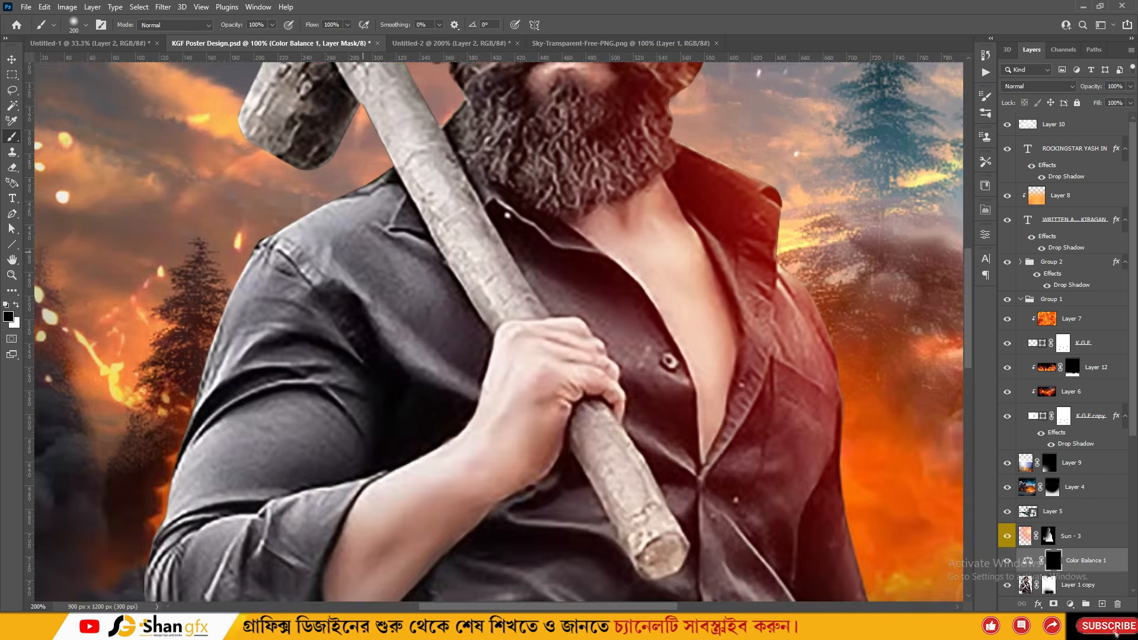
{"action": "left_click_drag", "start_coordinate": [303, 76], "coordinate": [355, 285]}
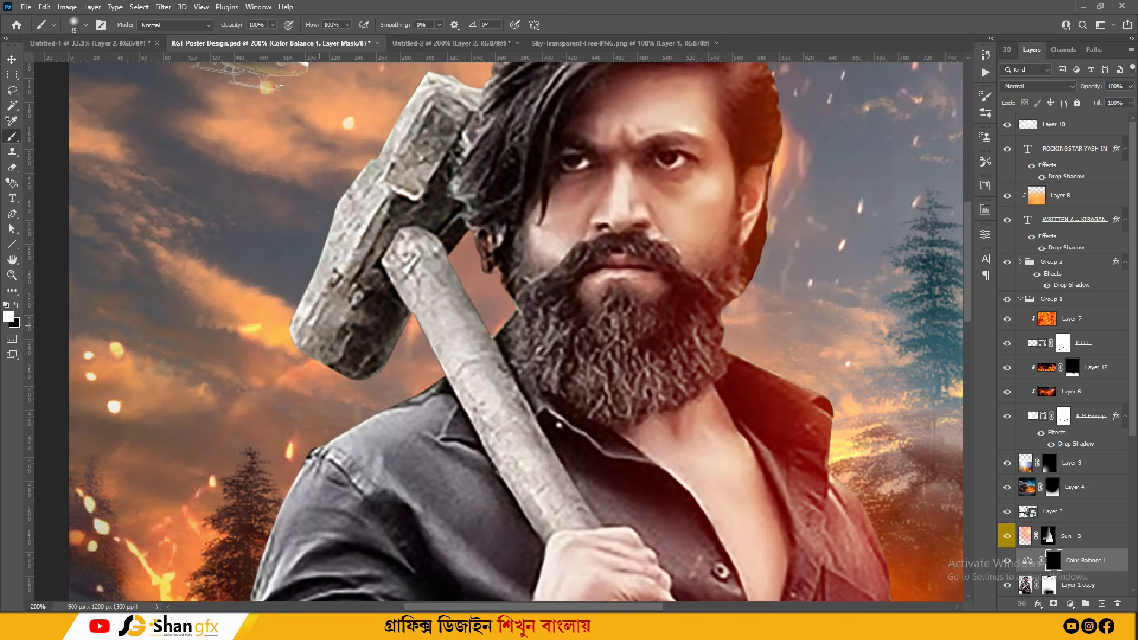
{"action": "mouse_move", "coordinate": [347, 348]}
{"action": "left_mouse_down"}
{"action": "mouse_move", "coordinate": [382, 190]}
{"action": "mouse_move", "coordinate": [429, 132]}
{"action": "left_mouse_up"}
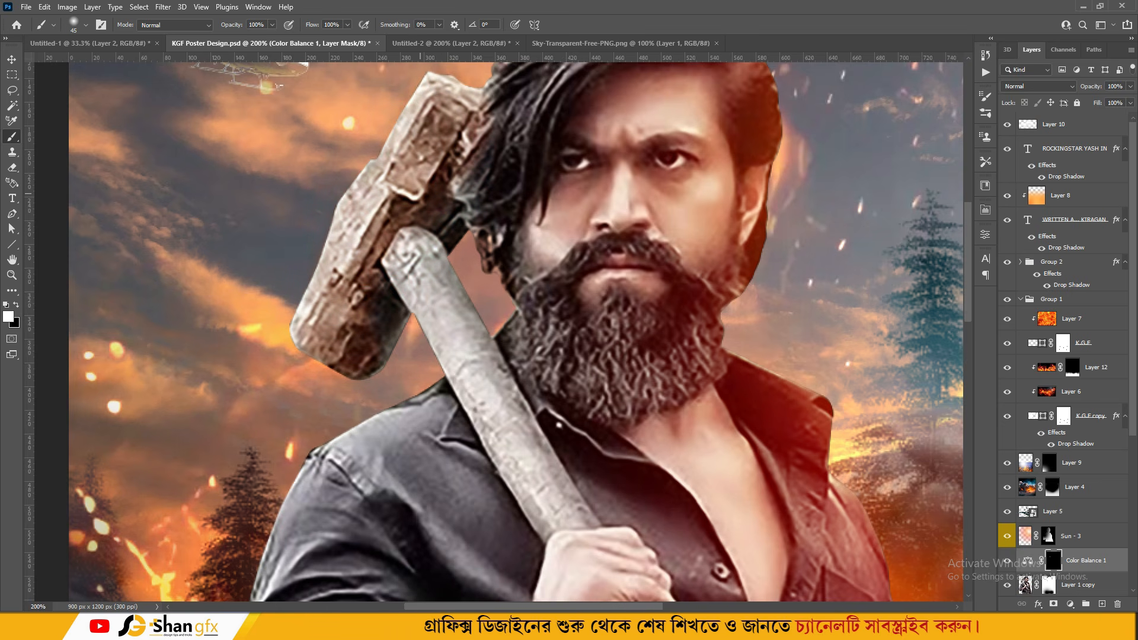
{"action": "key", "text": "ctrl+minus"}
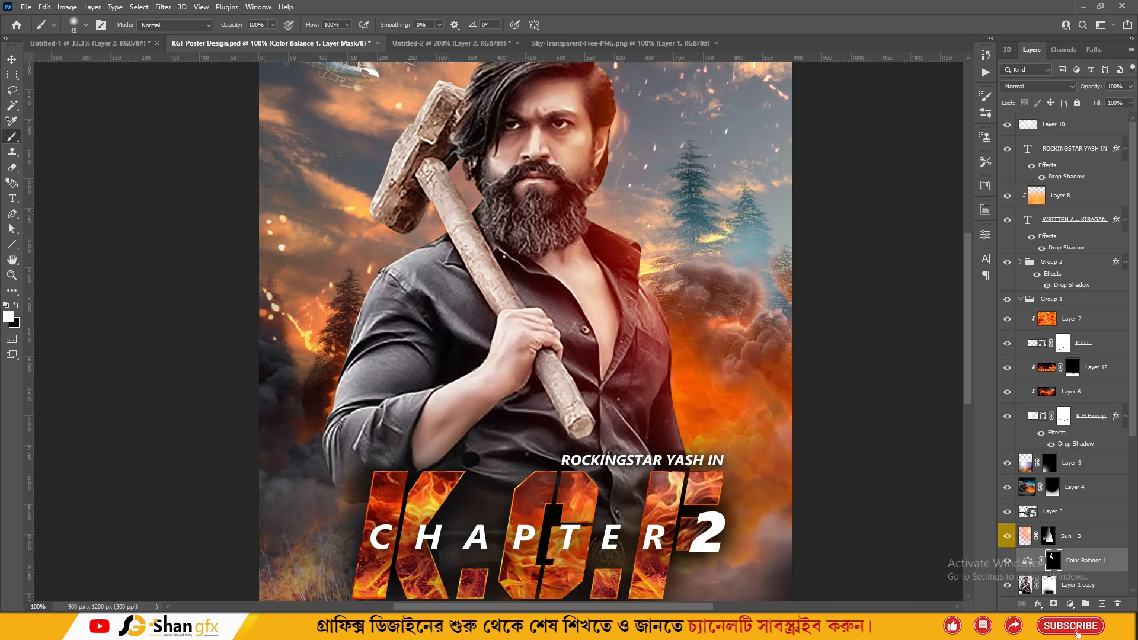
Try other blend modes on Color Balance 1, return it to Normal and delete the adjustment.
{"action": "left_click", "coordinate": [1027, 560]}
{"action": "left_click", "coordinate": [1039, 87]}
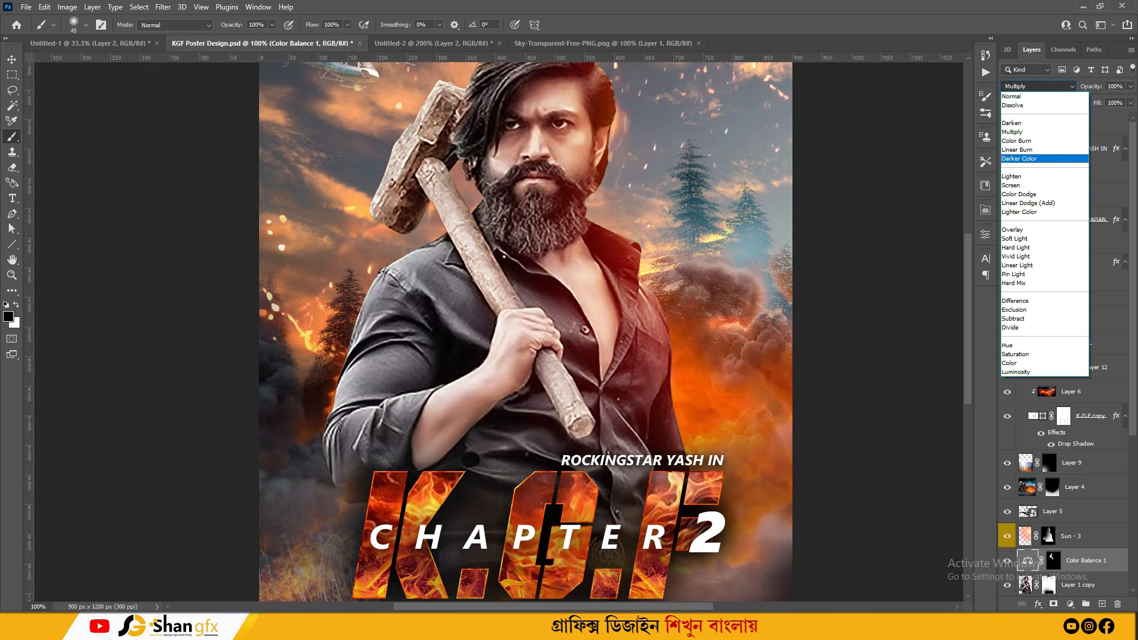
{"action": "left_click", "coordinate": [1020, 97]}
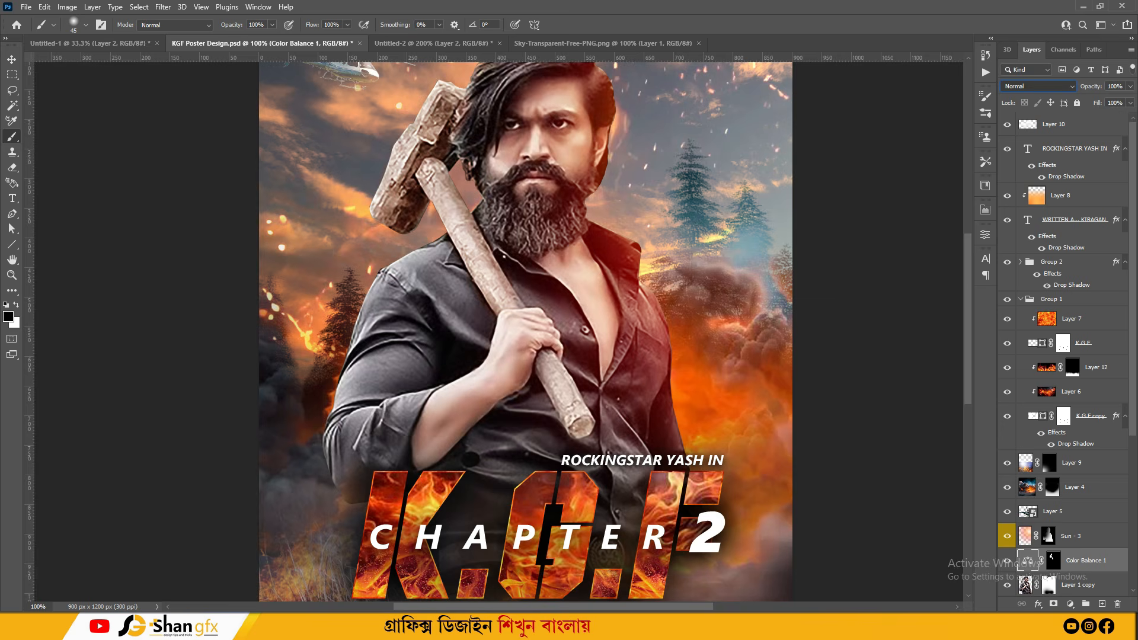
{"action": "key", "text": "ctrl+minus"}
{"action": "key", "text": "ctrl+minus"}
{"action": "left_click_drag", "start_coordinate": [1087, 562], "coordinate": [1117, 604]}
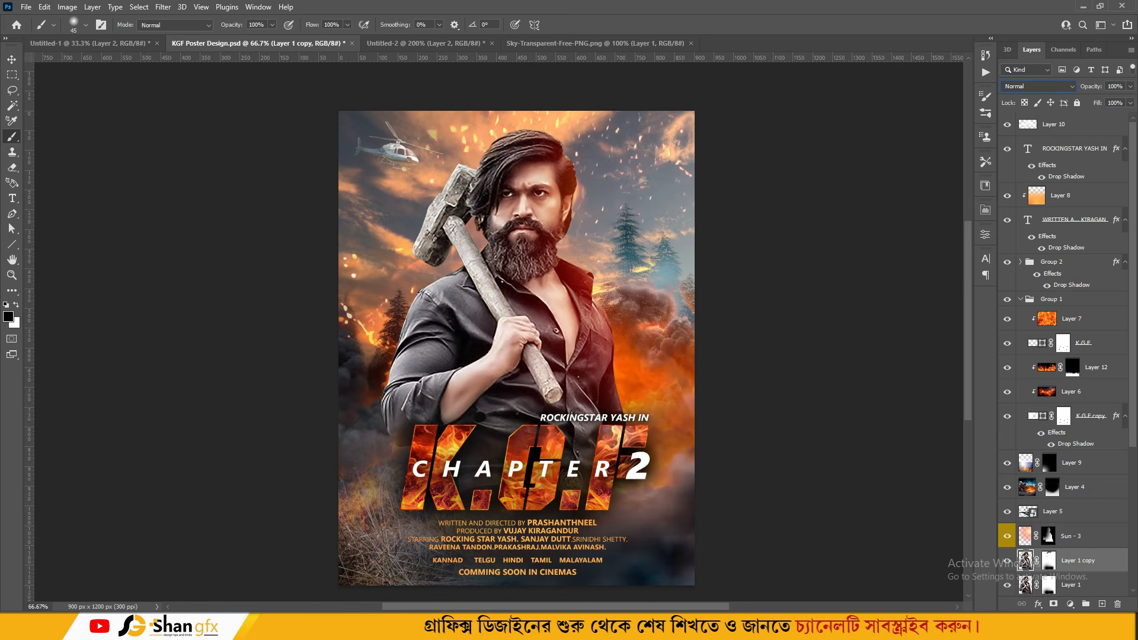
Identify the CHAPTER 2 text group by toggling its visibility, and duplicate Group 2.
{"action": "key", "text": "ctrl+plus"}
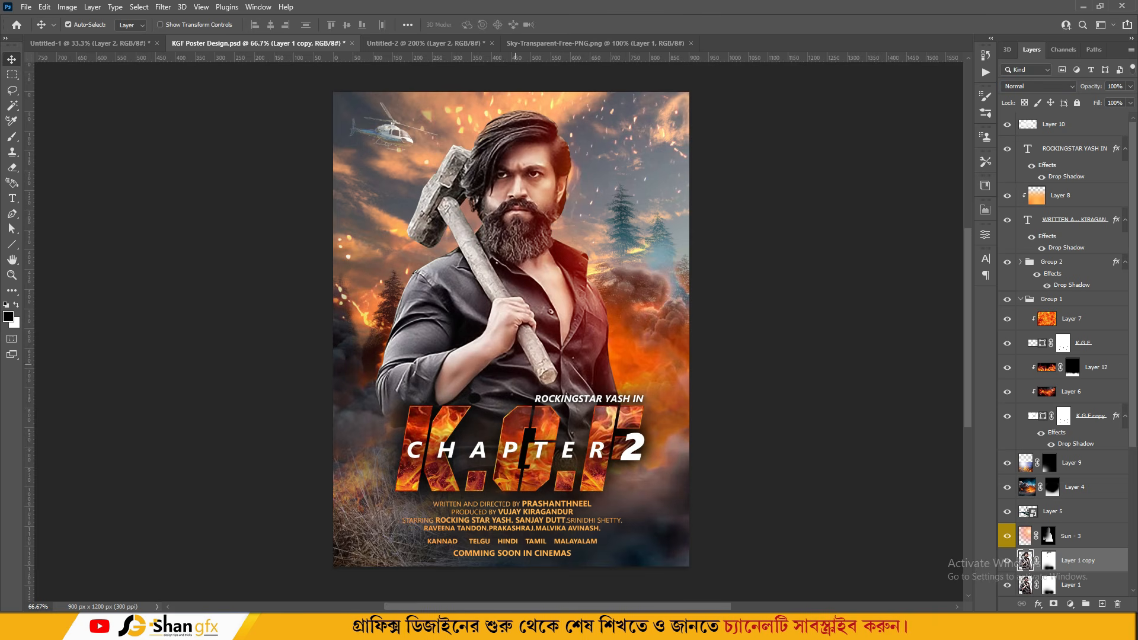
{"action": "left_click", "coordinate": [1051, 262]}
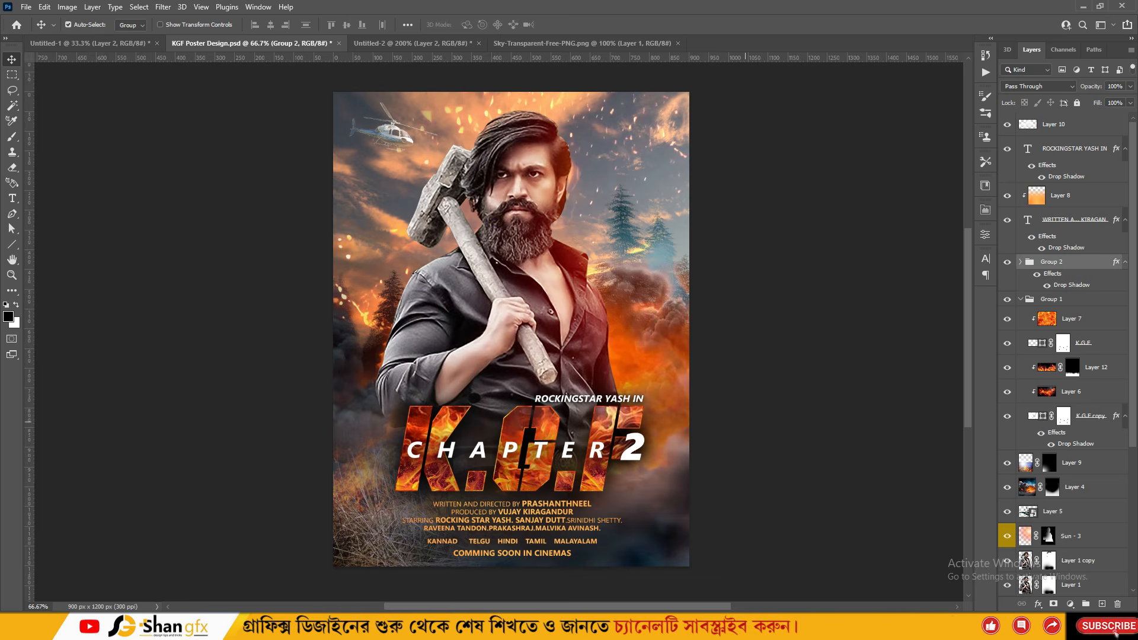
{"action": "left_click", "coordinate": [1007, 262]}
{"action": "left_click", "coordinate": [1007, 262]}
{"action": "key", "text": "ctrl+j"}
Clear the layer style from the original Group 2 and convert it to a smart object.
{"action": "right_click", "coordinate": [1050, 299]}
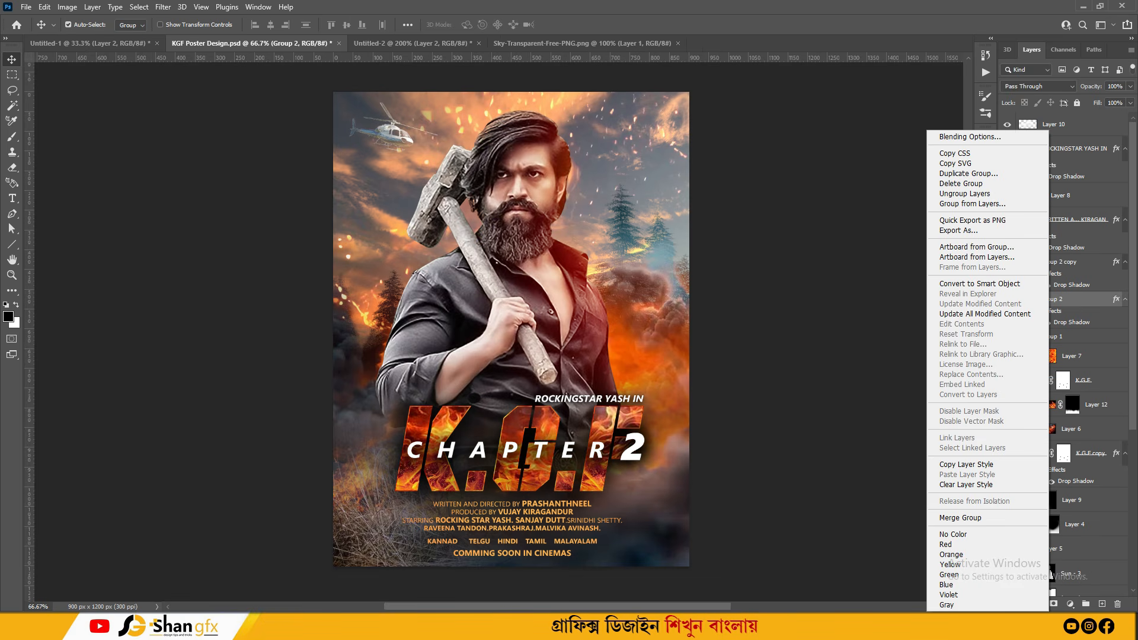
{"action": "key", "text": "Escape"}
{"action": "right_click", "coordinate": [1043, 303]}
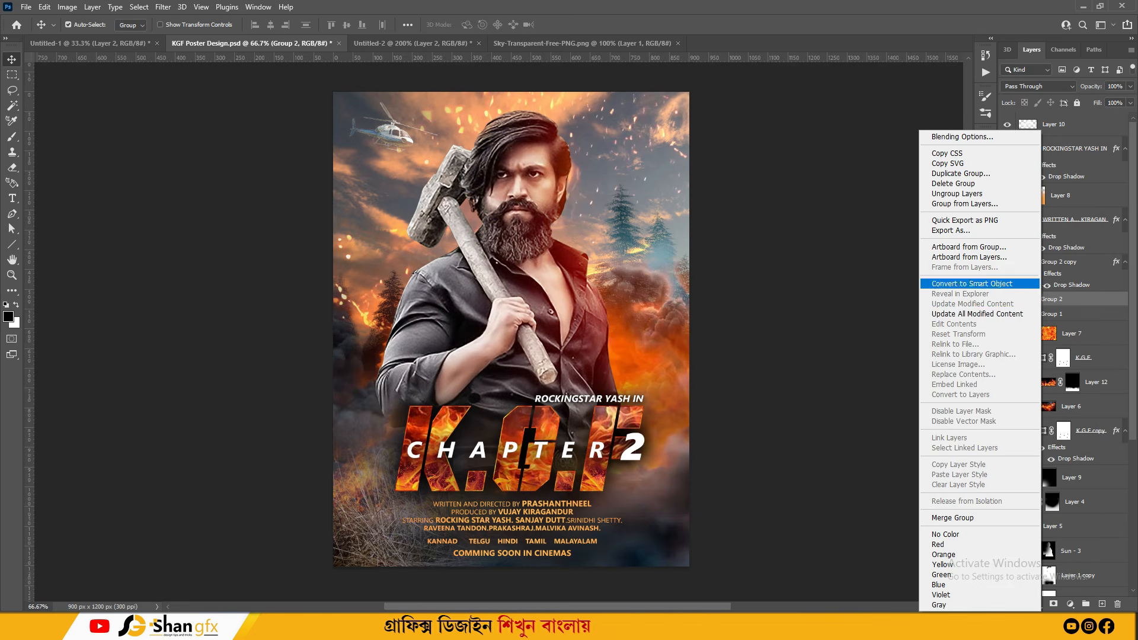
{"action": "left_click", "coordinate": [972, 283]}
Apply a Motion Blur with angle 0° and distance 250 pixels to the Group 2 smart object.
{"action": "left_click", "coordinate": [163, 7]}
{"action": "mouse_move", "coordinate": [178, 159]}
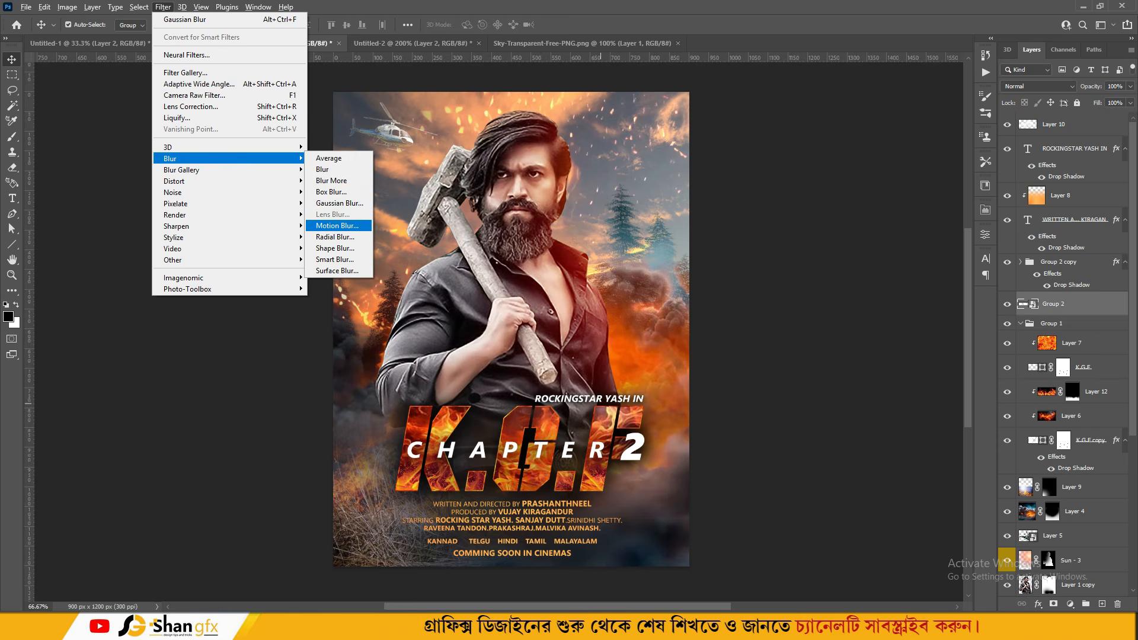
{"action": "left_click", "coordinate": [336, 225]}
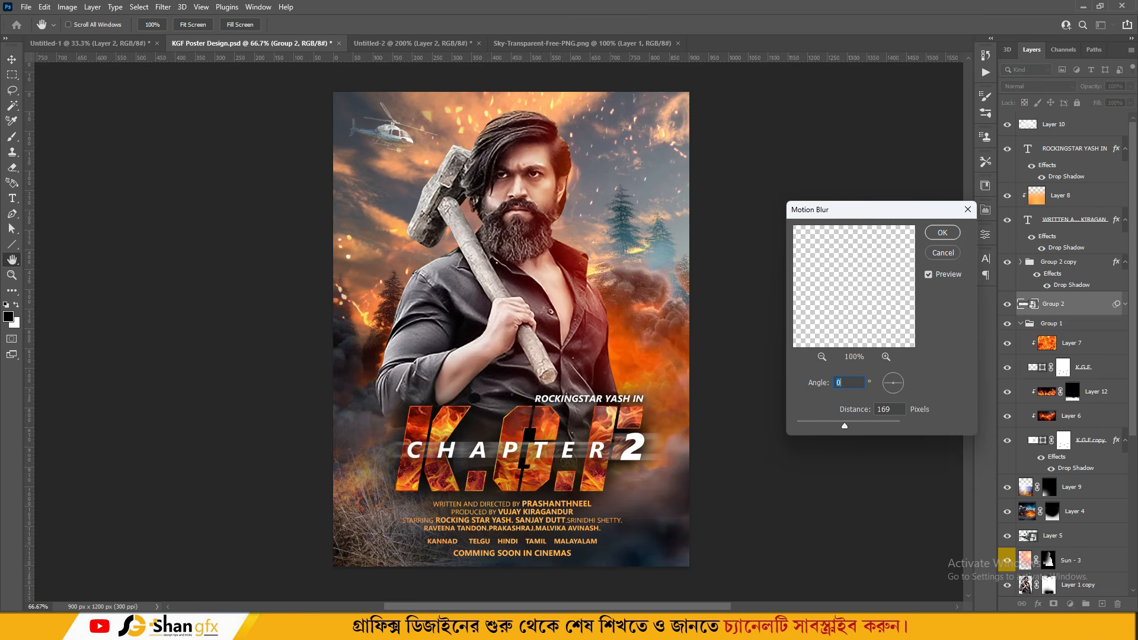
{"action": "key", "text": "Tab"}
{"action": "type", "text": "250"}
{"action": "key", "text": "Return"}
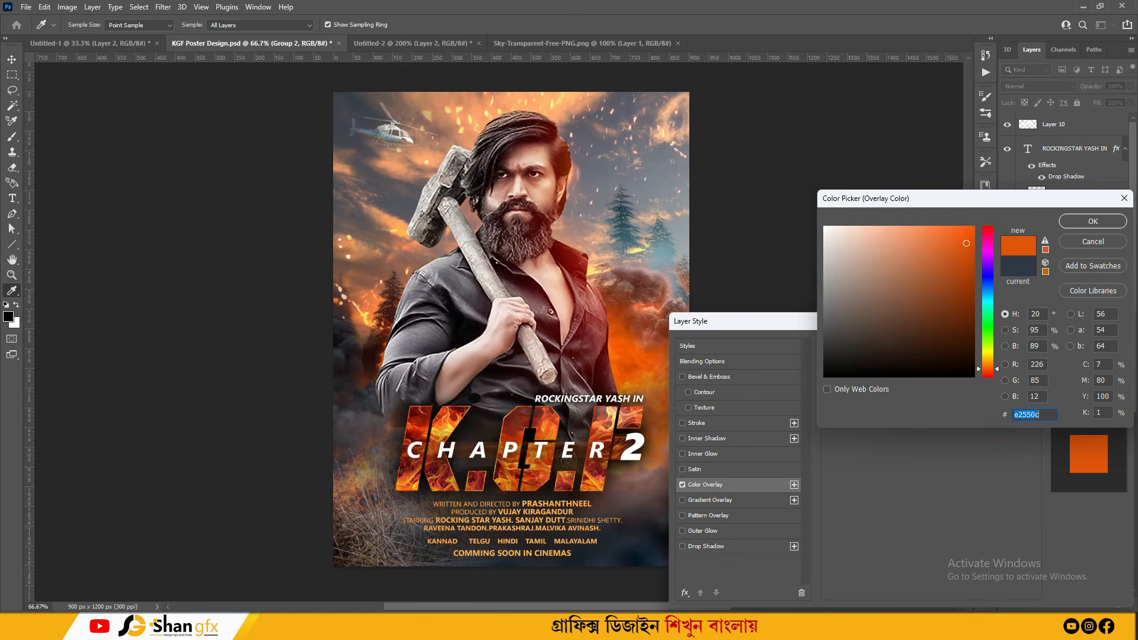
Give the blurred Group 2 an orange Color Overlay of #ffa518.
{"action": "left_click", "coordinate": [988, 354]}
{"action": "left_click", "coordinate": [960, 226]}
{"action": "left_click", "coordinate": [987, 362]}
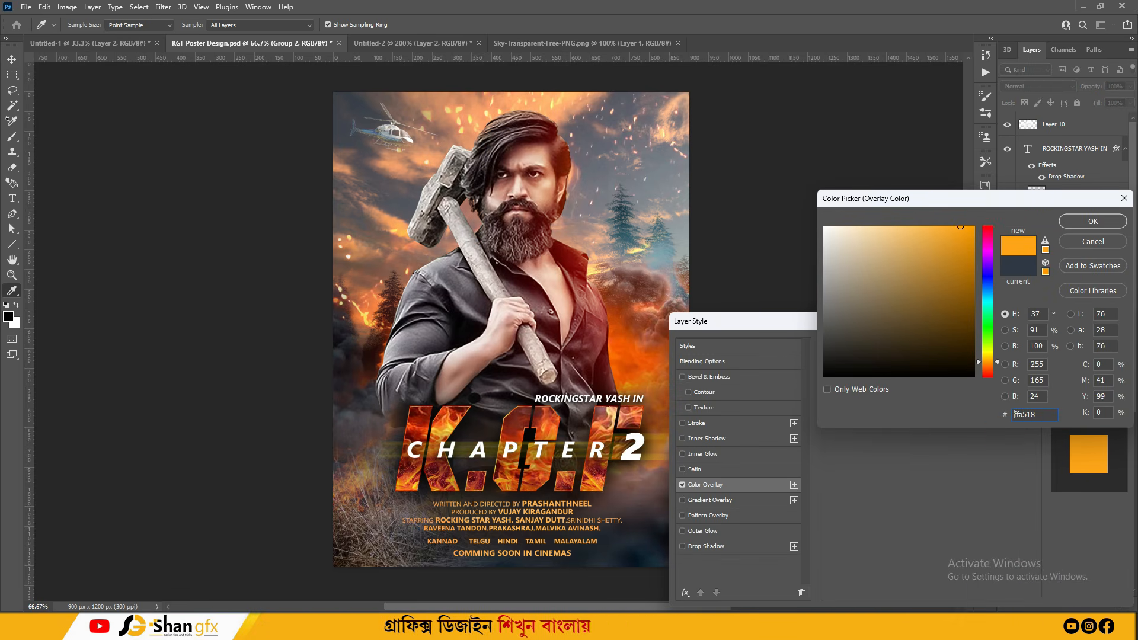
{"action": "key", "text": "Return"}
{"action": "key", "text": "Return"}
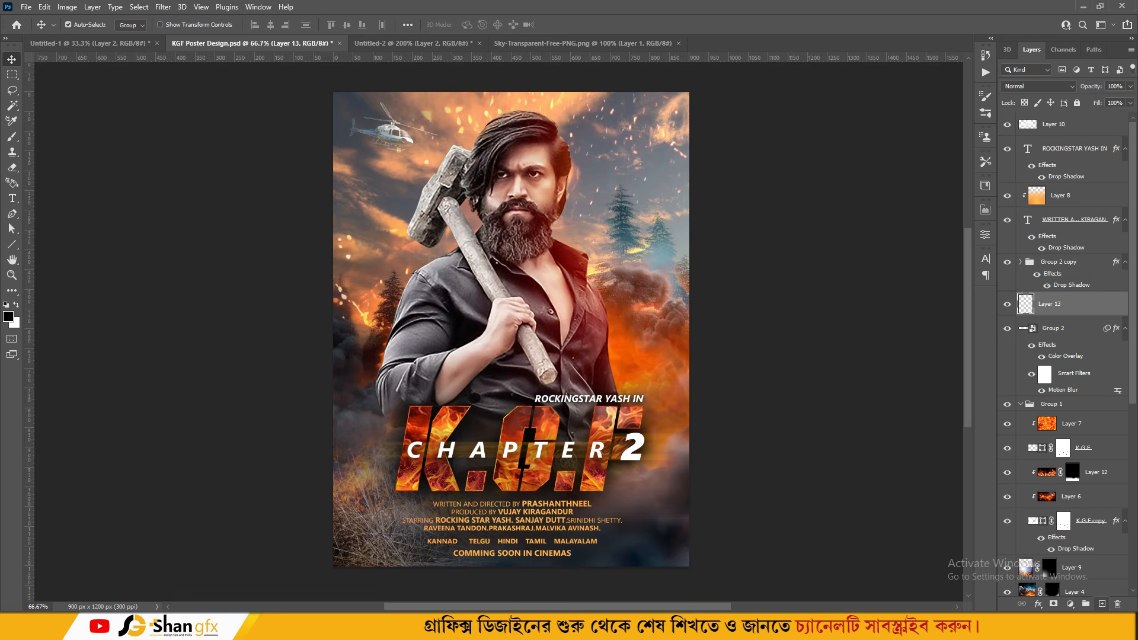
Merge the blurred Group 2 into the blank Layer 13 and set its blend mode to Color Dodge.
{"action": "left_click", "coordinate": [1049, 304]}
{"action": "left_click", "coordinate": [1037, 86]}
{"action": "key", "text": "Down"}
{"action": "key", "text": "Down"}
{"action": "key", "text": "Down"}
{"action": "key", "text": "Down"}
{"action": "key", "text": "Down"}
{"action": "key", "text": "Down"}
{"action": "key", "text": "Down"}
{"action": "key", "text": "Down"}
{"action": "key", "text": "Down"}
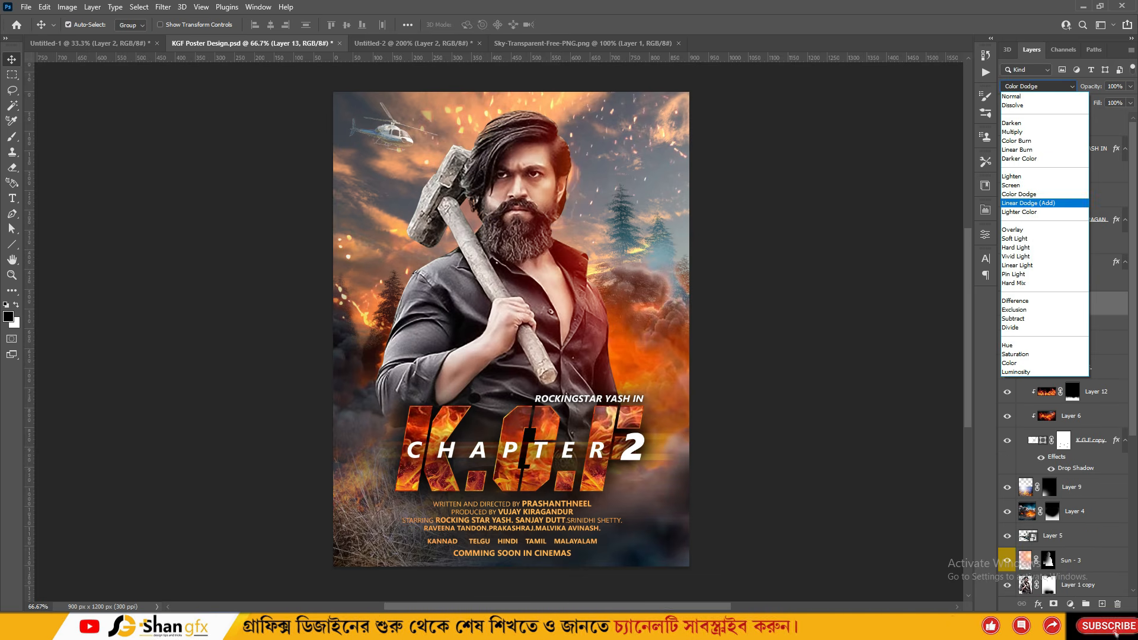
{"action": "key", "text": "Return"}
Mask parts of the Layer 13 glow around the title with a soft 300 px black brush and save the poster.
{"action": "left_click", "coordinate": [1053, 604]}
{"action": "key", "text": "b"}
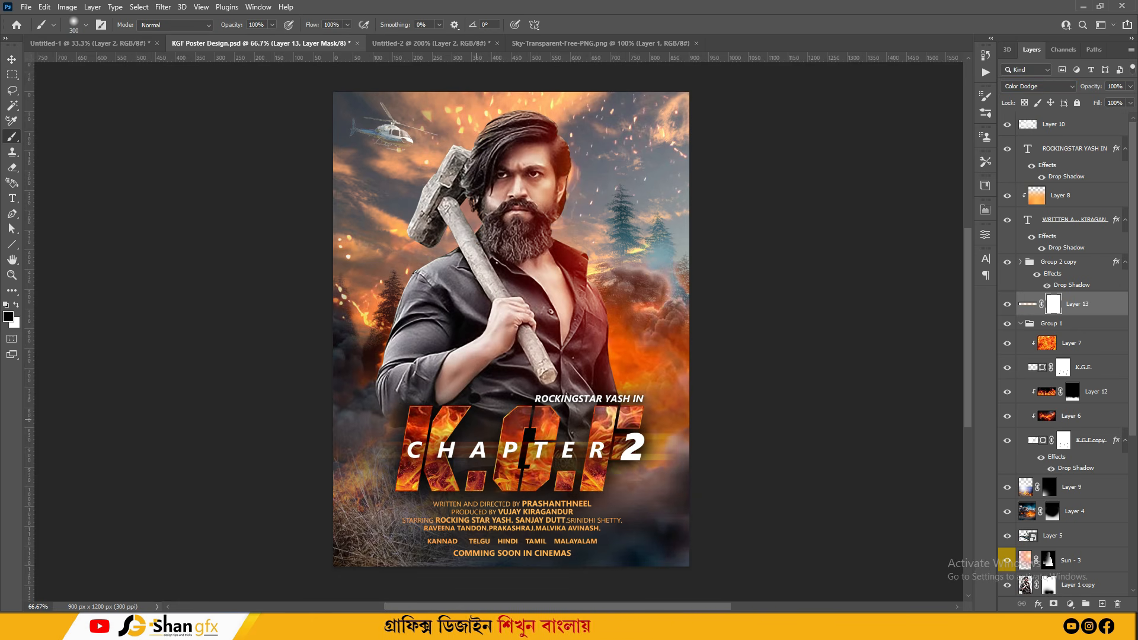
{"action": "left_click", "coordinate": [424, 506]}
{"action": "left_click", "coordinate": [525, 506]}
{"action": "left_click", "coordinate": [569, 427]}
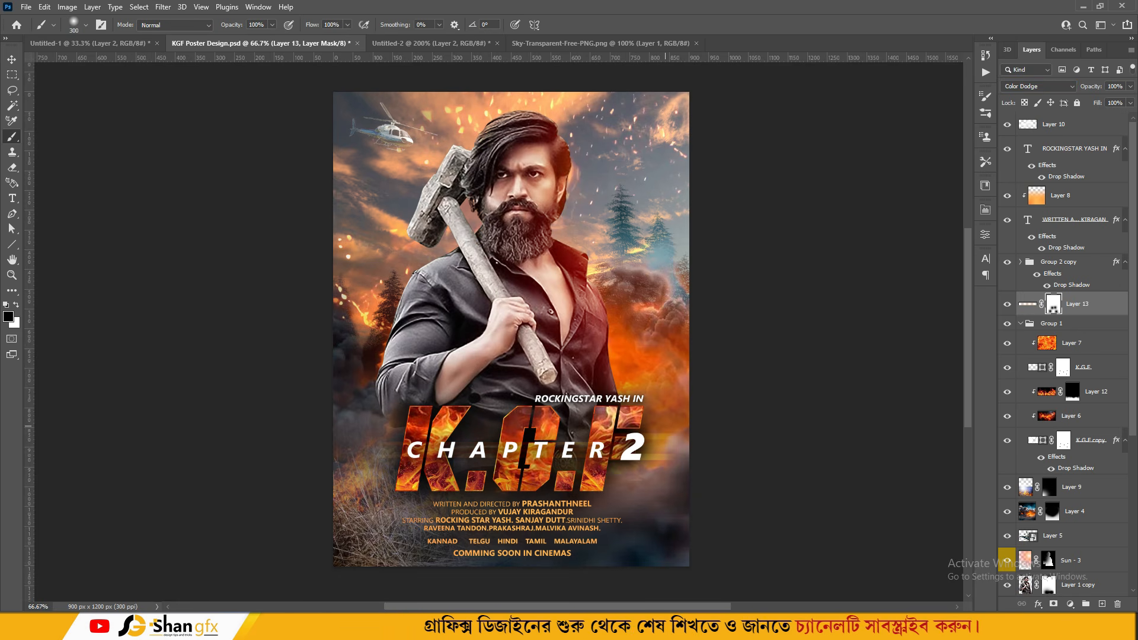
{"action": "key", "text": "v"}
{"action": "key", "text": "ctrl+s"}
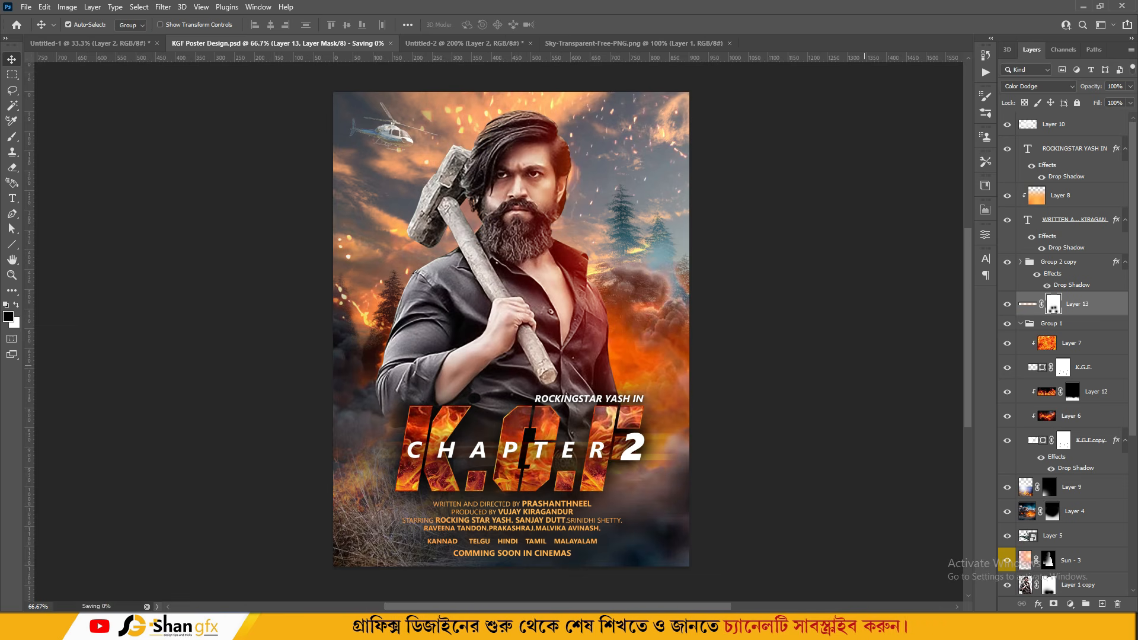
With Layer 10 active, select the whole canvas and turn the selection into a 10-pixel border.
{"action": "left_click", "coordinate": [1054, 125]}
{"action": "key", "text": "ctrl+a"}
{"action": "left_click", "coordinate": [139, 7]}
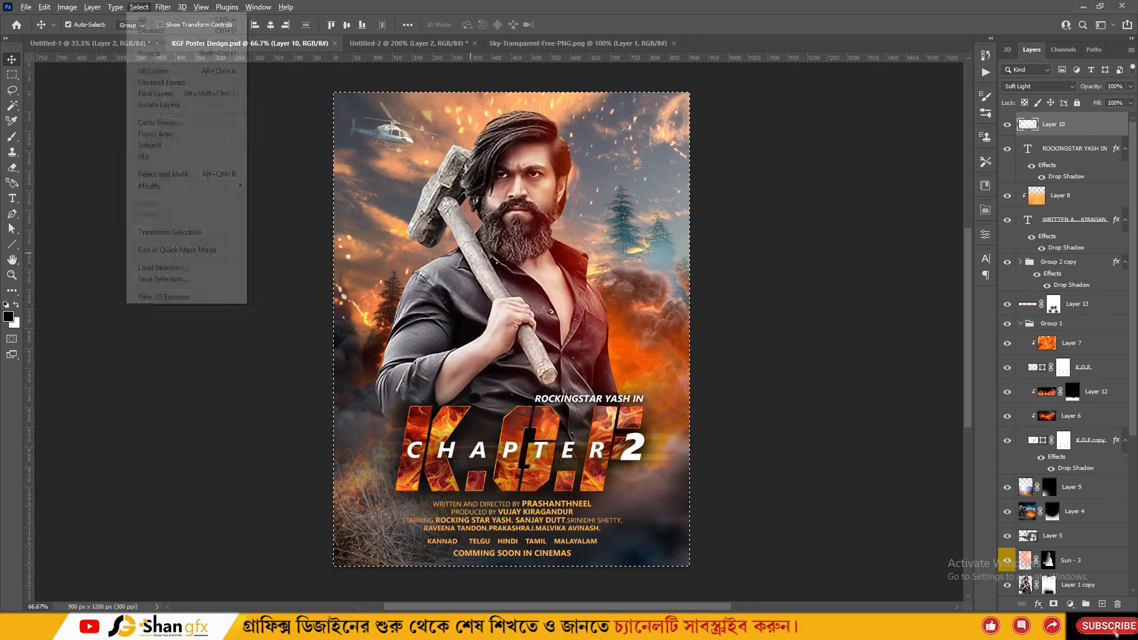
{"action": "left_click", "coordinate": [150, 146]}
{"action": "left_click", "coordinate": [578, 232]}
{"action": "left_click", "coordinate": [138, 7]}
{"action": "mouse_move", "coordinate": [149, 186]}
{"action": "left_click", "coordinate": [262, 186]}
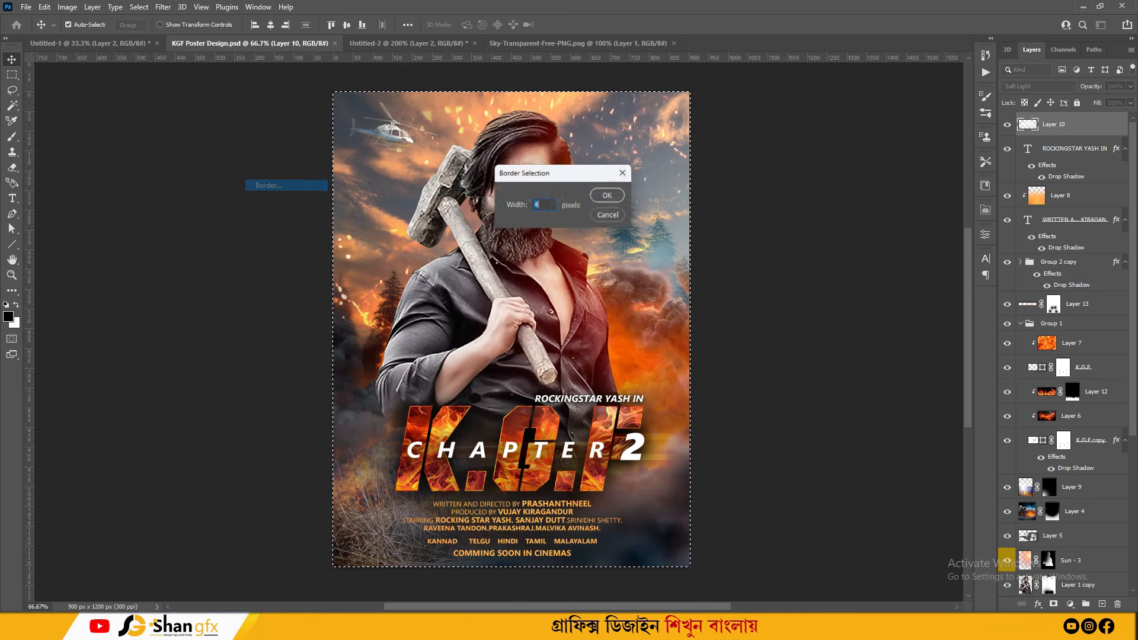
{"action": "type", "text": "10"}
{"action": "key", "text": "Return"}
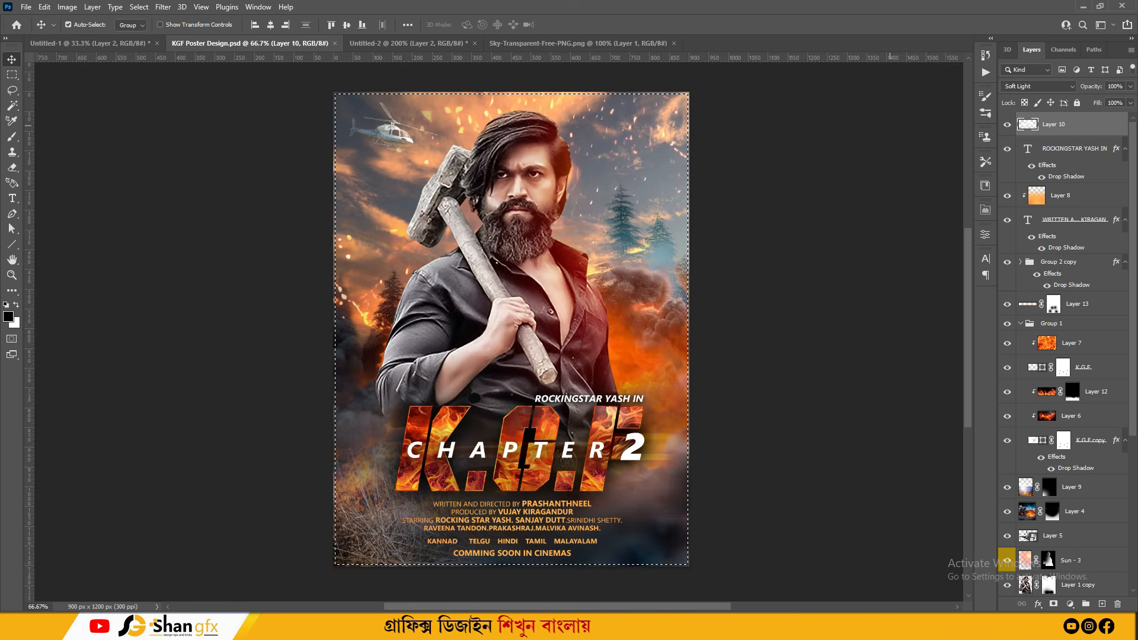
Convert the border selection to a path and back to a selection, fill it white on a new layer and deselect.
{"action": "left_click", "coordinate": [1094, 50]}
{"action": "left_click", "coordinate": [1069, 604]}
{"action": "key", "text": "ctrl+Return"}
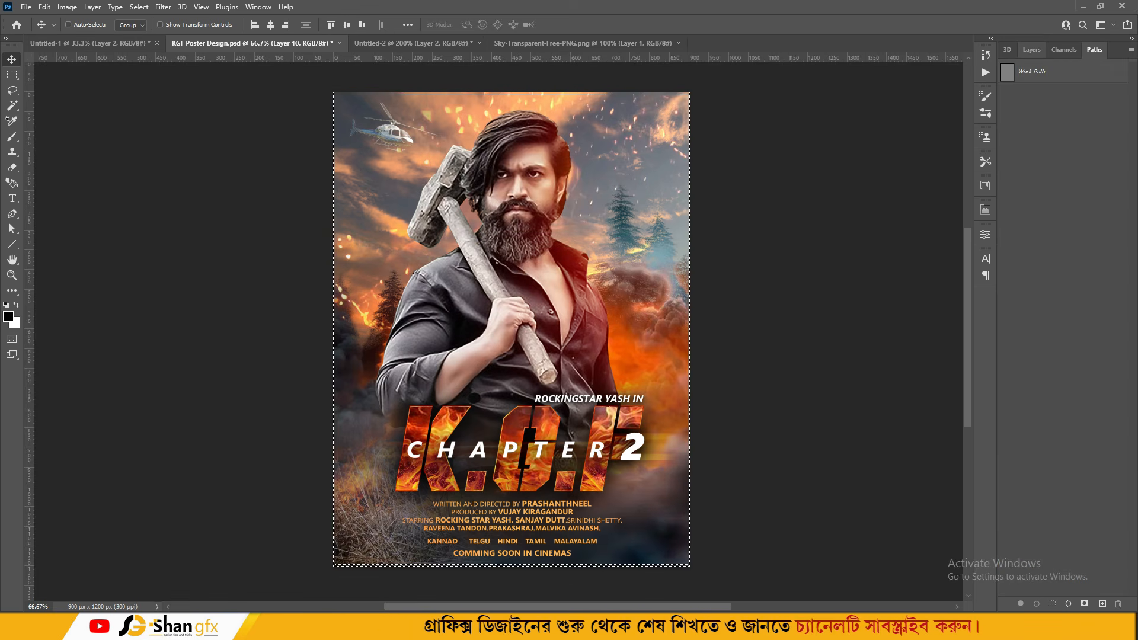
{"action": "left_click", "coordinate": [1031, 50]}
{"action": "left_click", "coordinate": [1102, 604]}
{"action": "key", "text": "ctrl+BackSpace"}
{"action": "key", "text": "ctrl+d"}
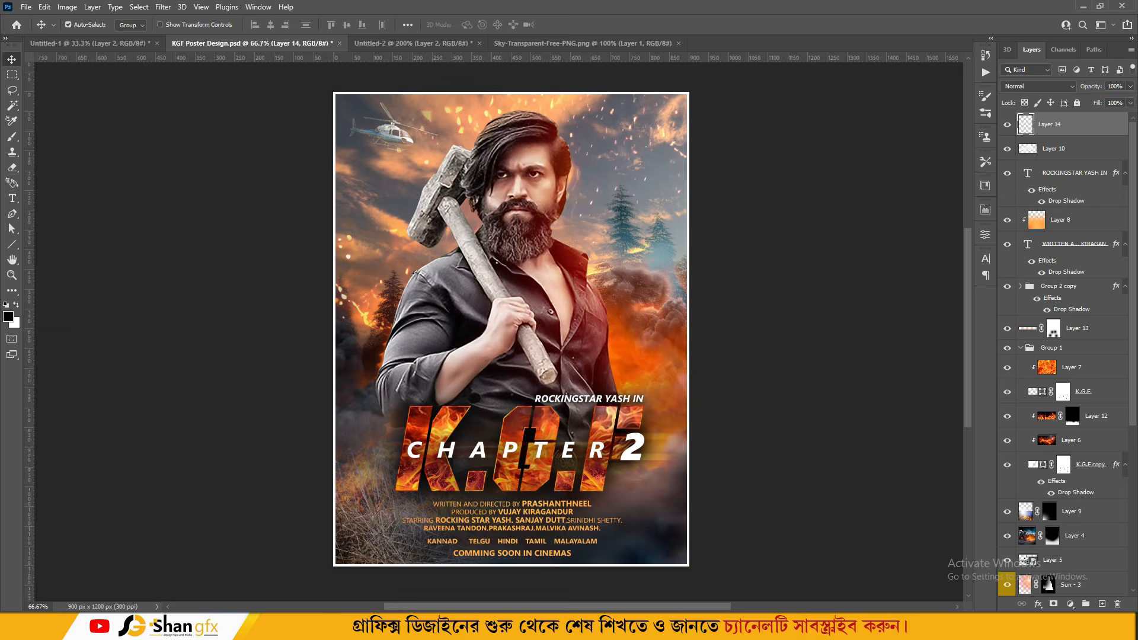
Add a Color Overlay to the Layer 14 border and sample the grey #635f69 from the poster.
{"action": "left_click", "coordinate": [1038, 604]}
{"action": "left_click", "coordinate": [1063, 555]}
{"action": "left_click", "coordinate": [956, 368]}
{"action": "left_click", "coordinate": [611, 172]}
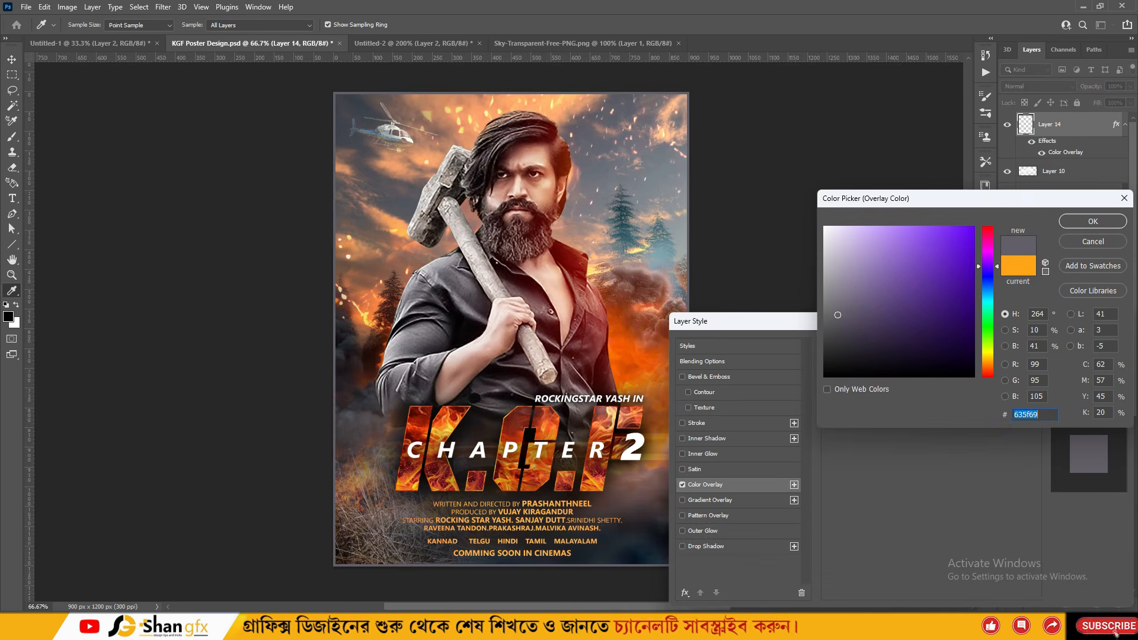